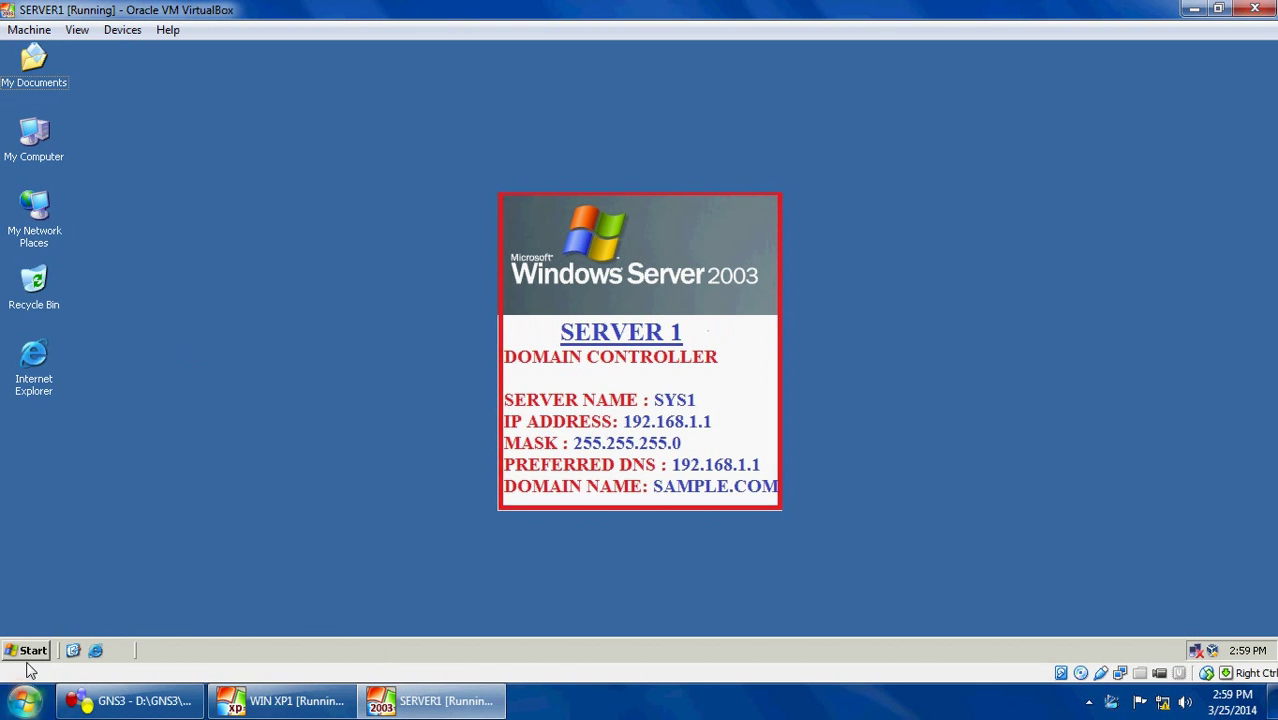
Step: Open the Windows Components Wizard from Add or Remove Programs
click(28, 651)
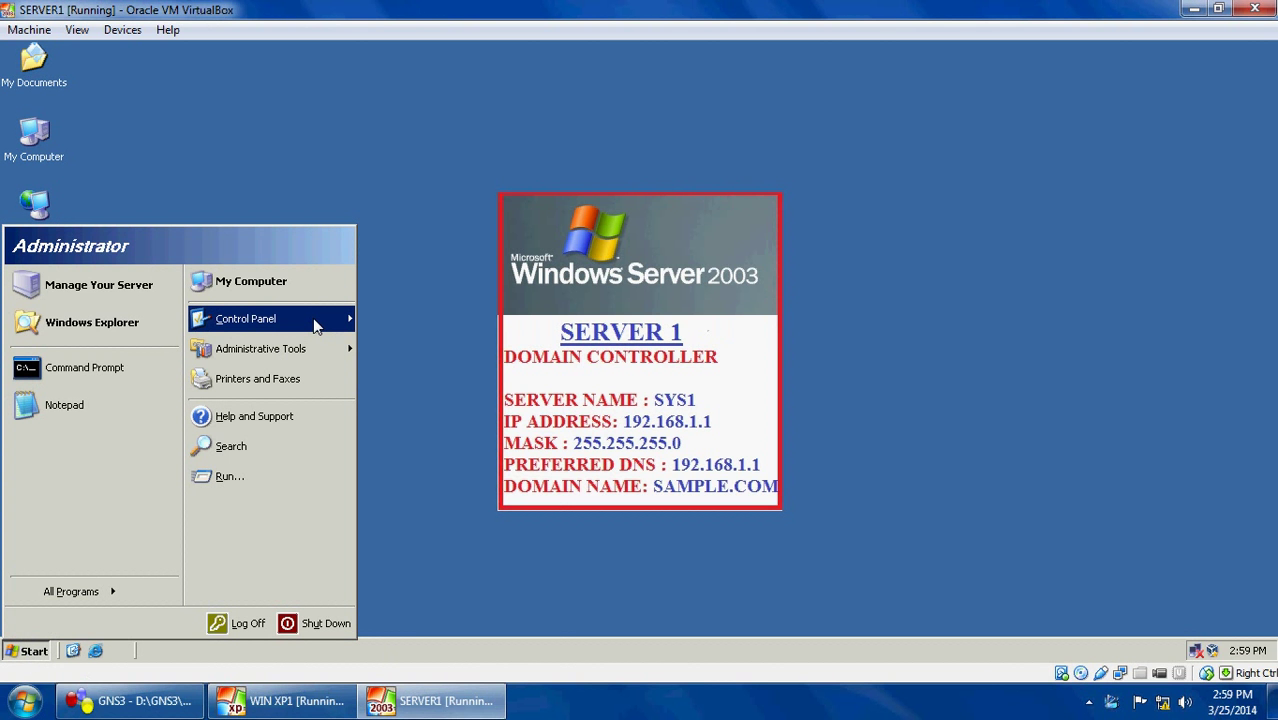
mouse_move(314, 327)
click(429, 238)
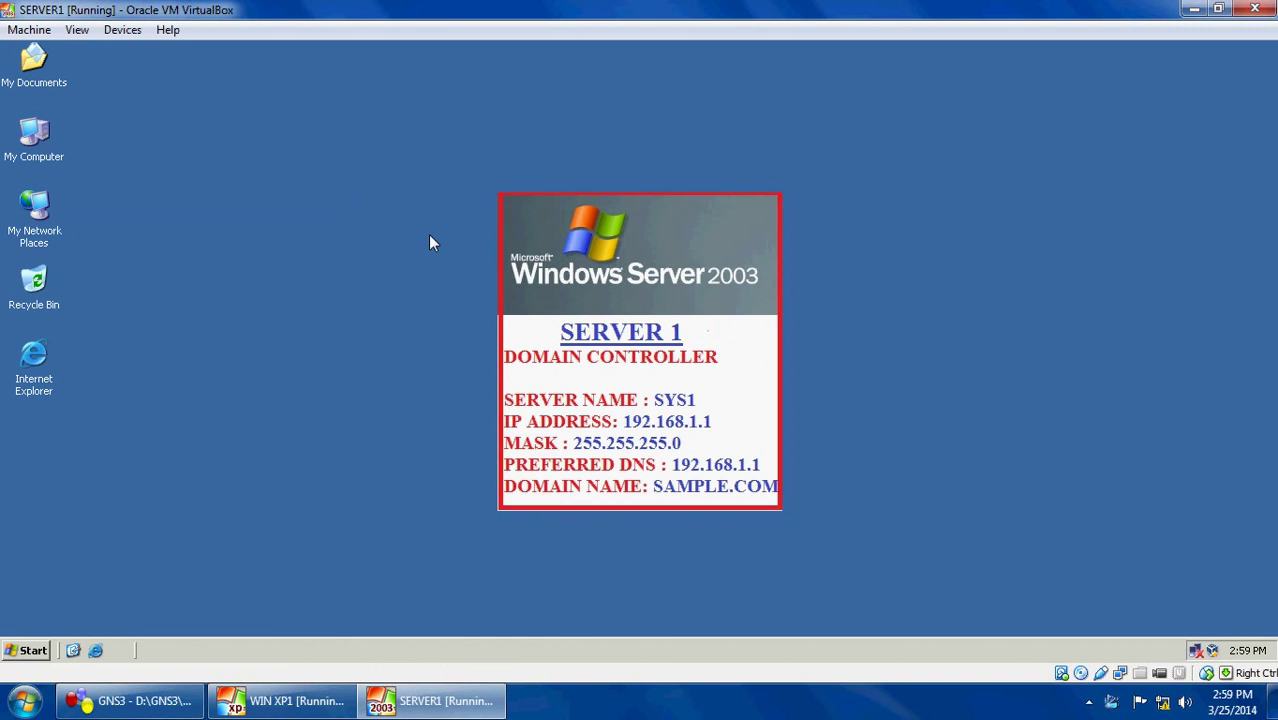
click(342, 297)
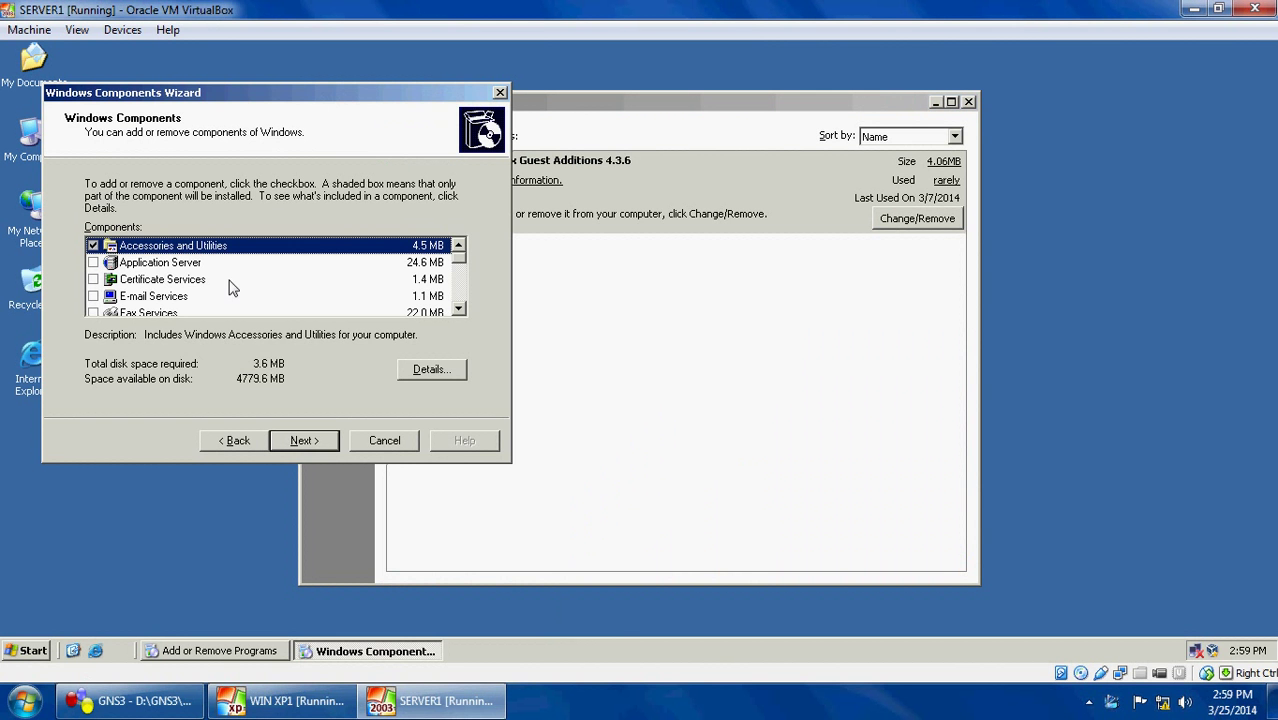
Step: Include the Application Server component with its Internet Information Services (IIS) subcomponent and start installing it
click(93, 263)
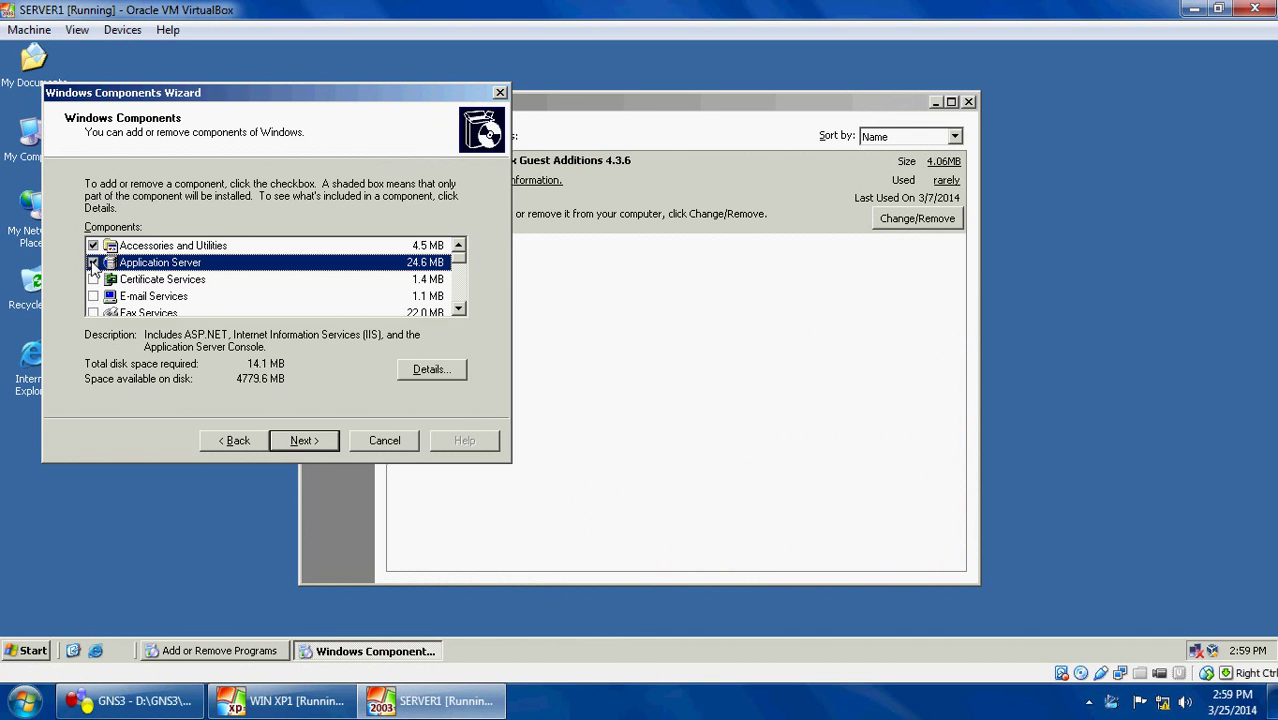
click(446, 374)
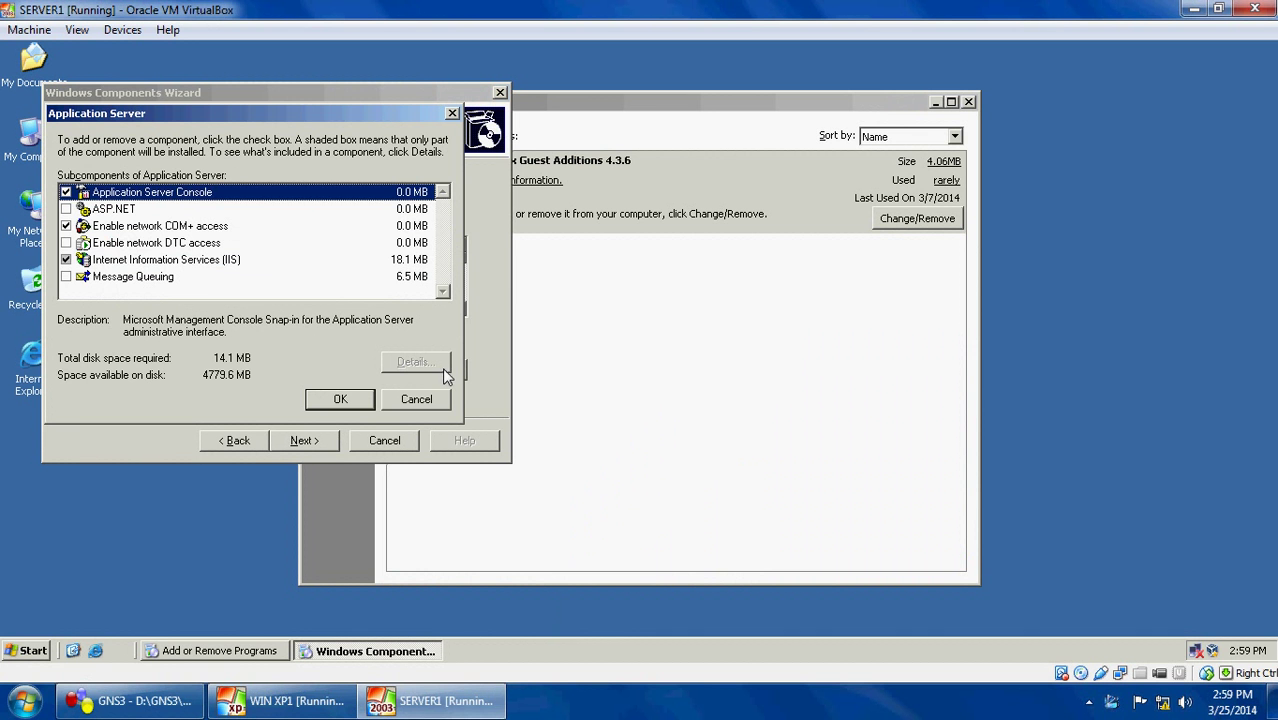
click(107, 264)
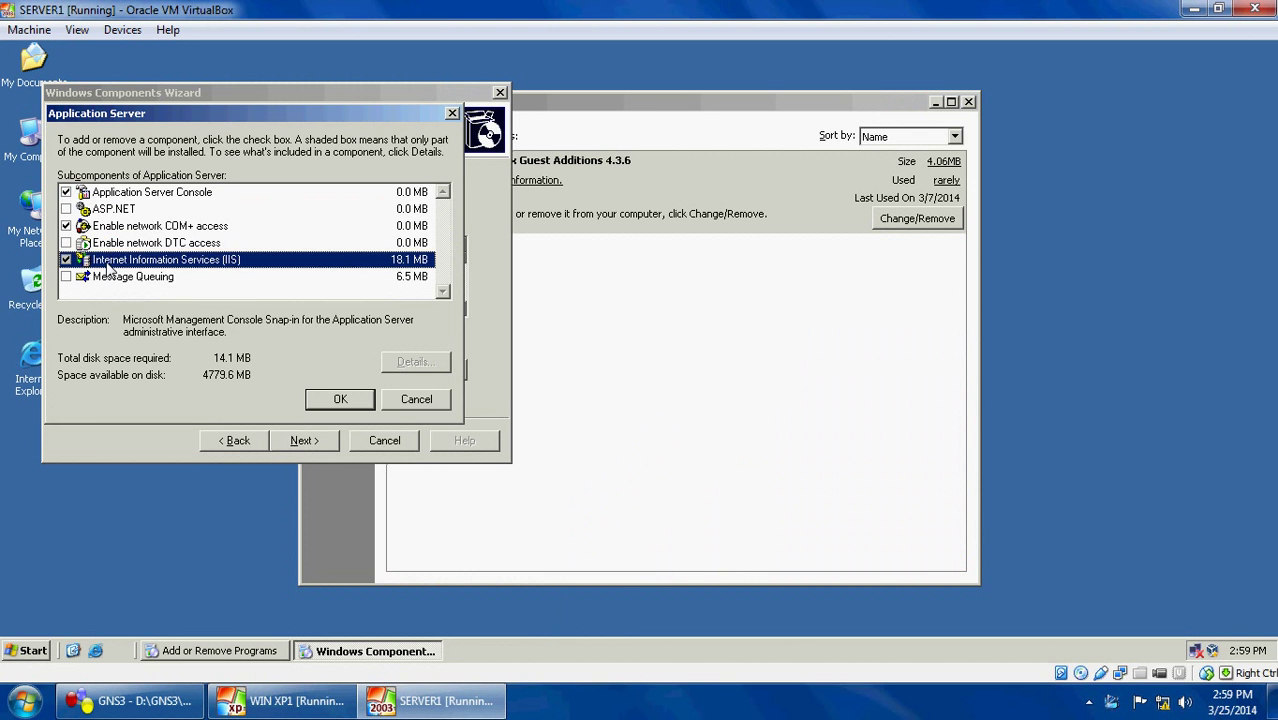
click(333, 400)
click(310, 447)
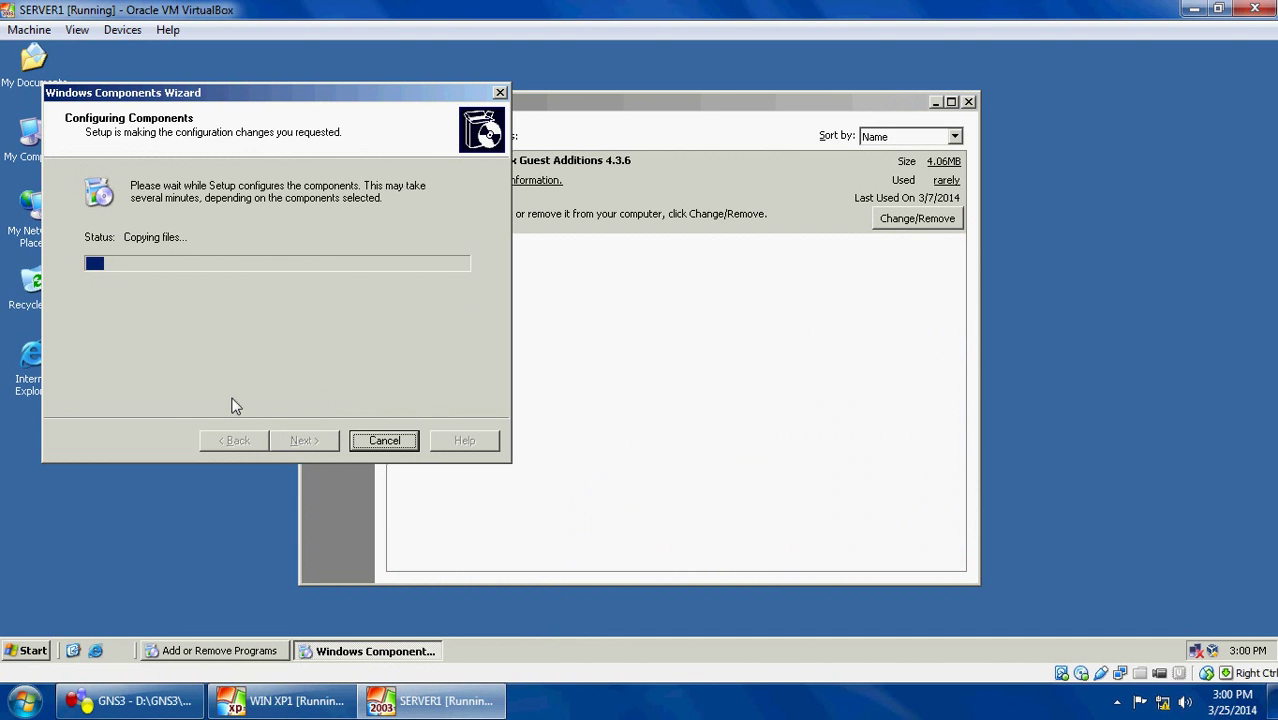
Step: Close Add or Remove Programs, move the Windows Components Wizard clear, and finish the wizard once installation completes
drag(308, 97, 557, 160)
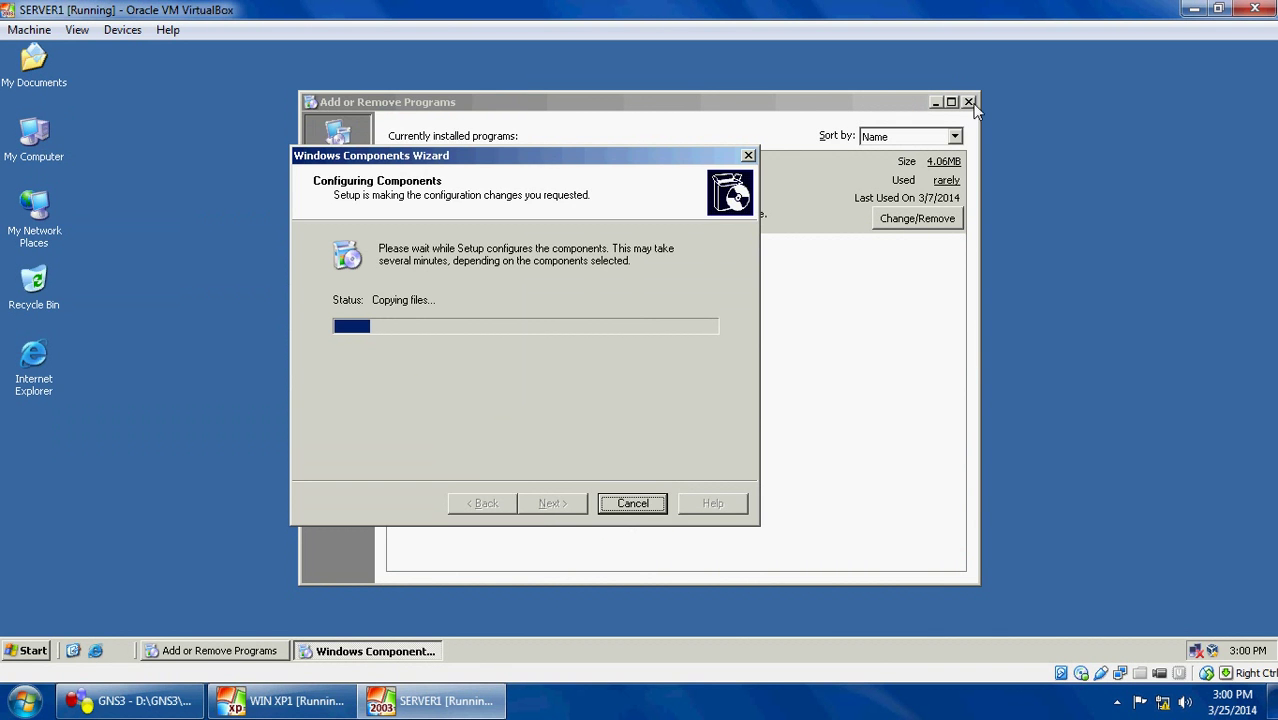
click(969, 102)
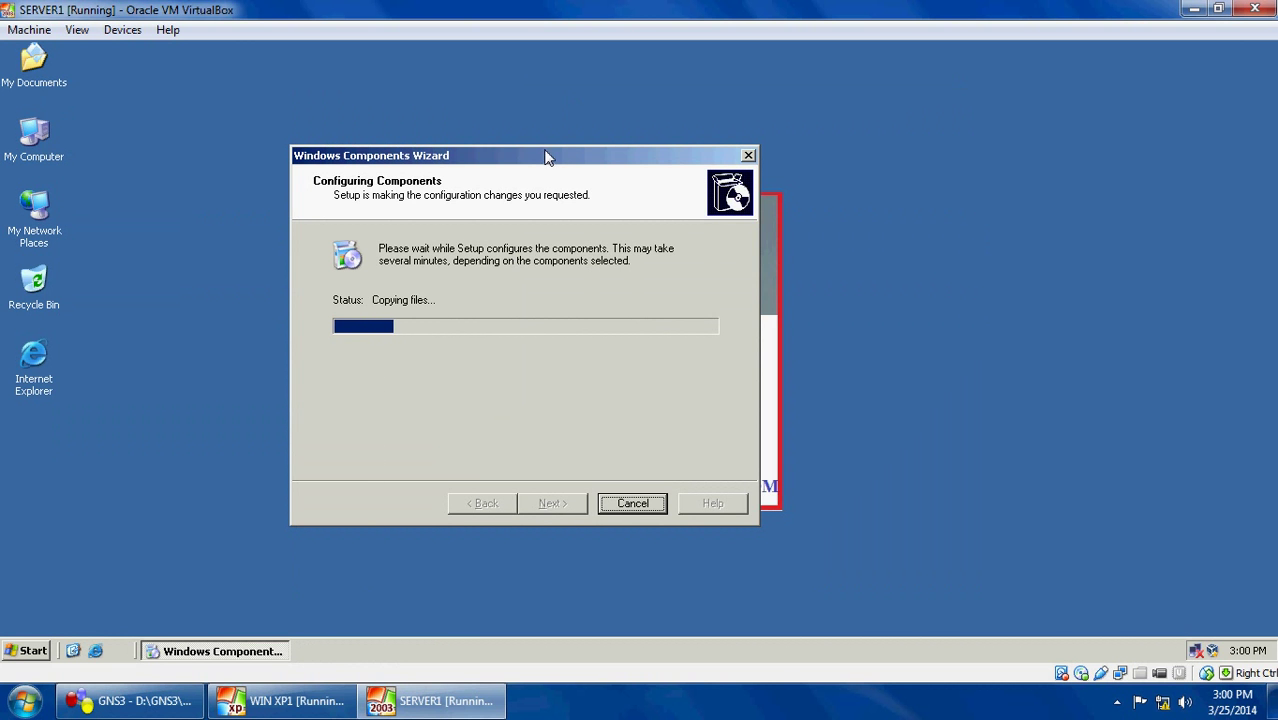
drag(550, 163, 676, 163)
click(566, 104)
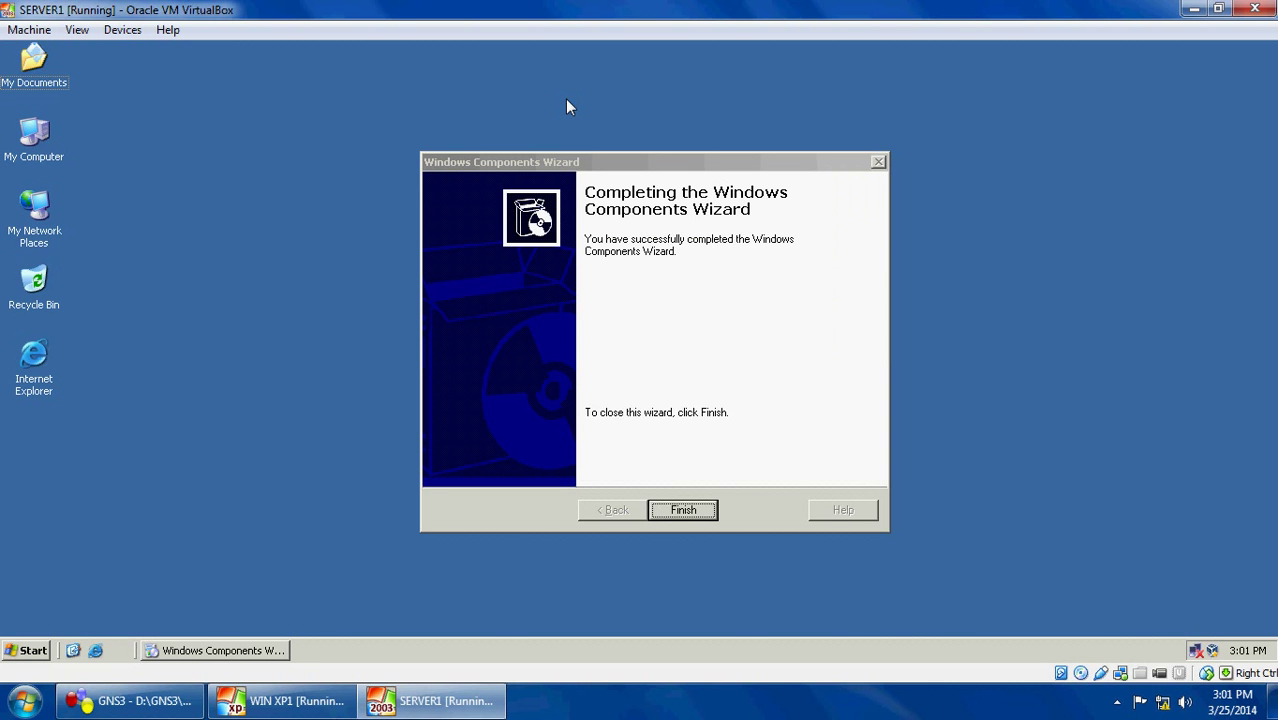
click(688, 510)
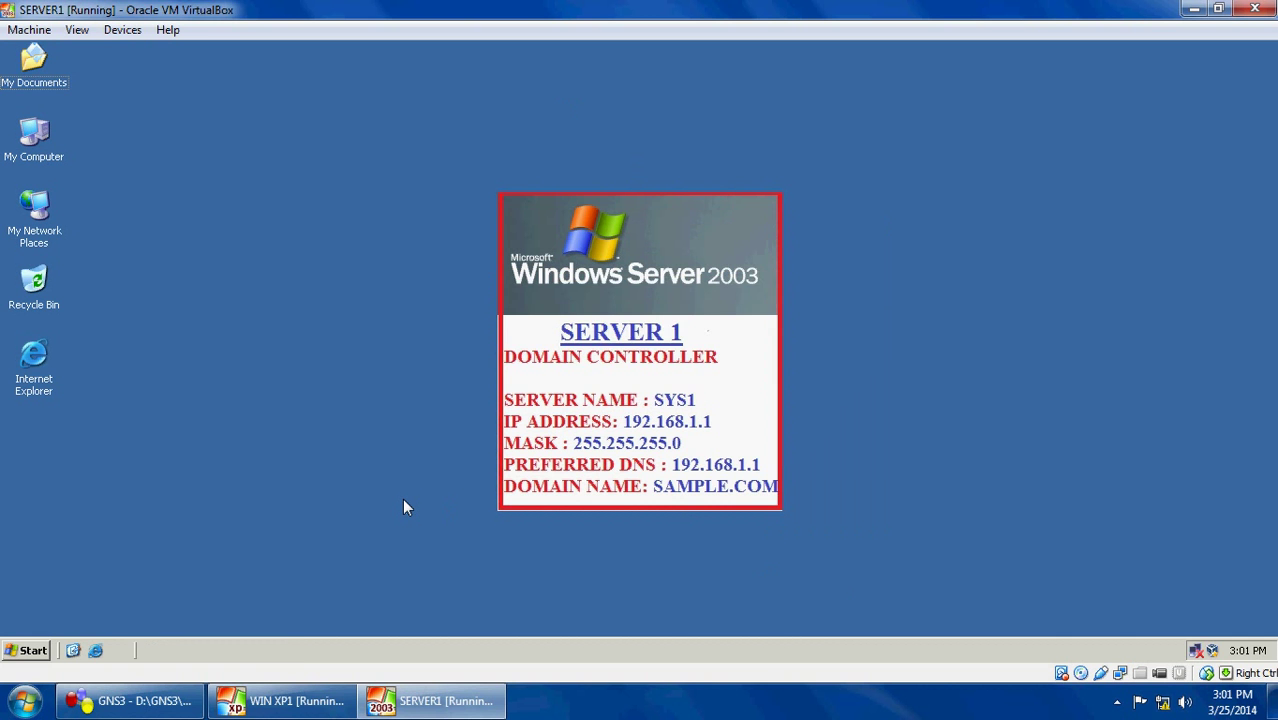
Step: Open Internet Information Services (IIS) Manager from the administrative tools
click(40, 652)
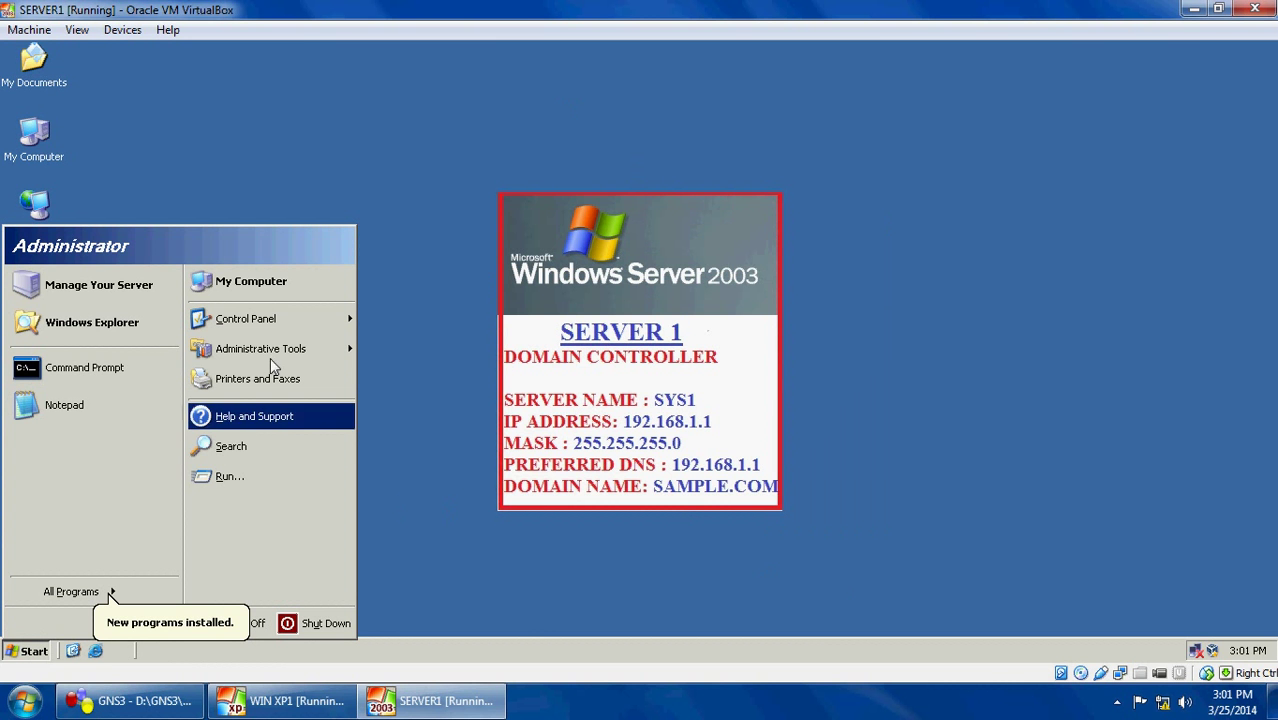
mouse_move(280, 358)
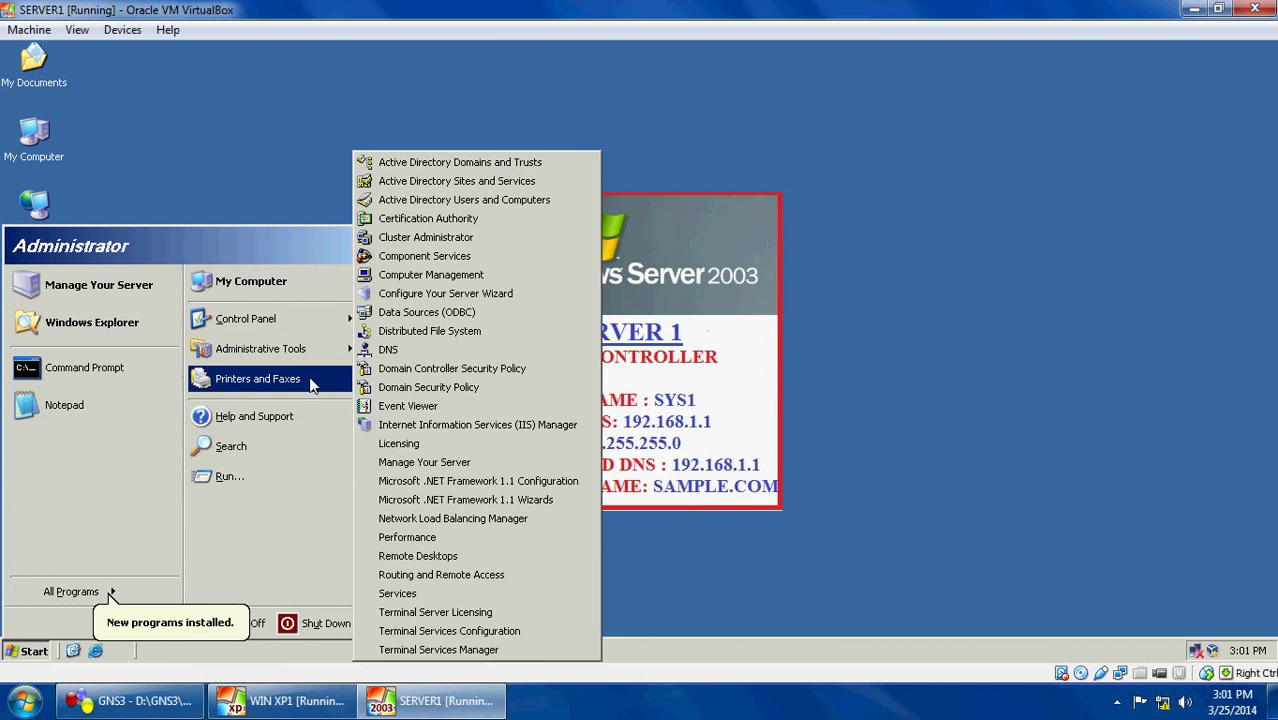
click(412, 428)
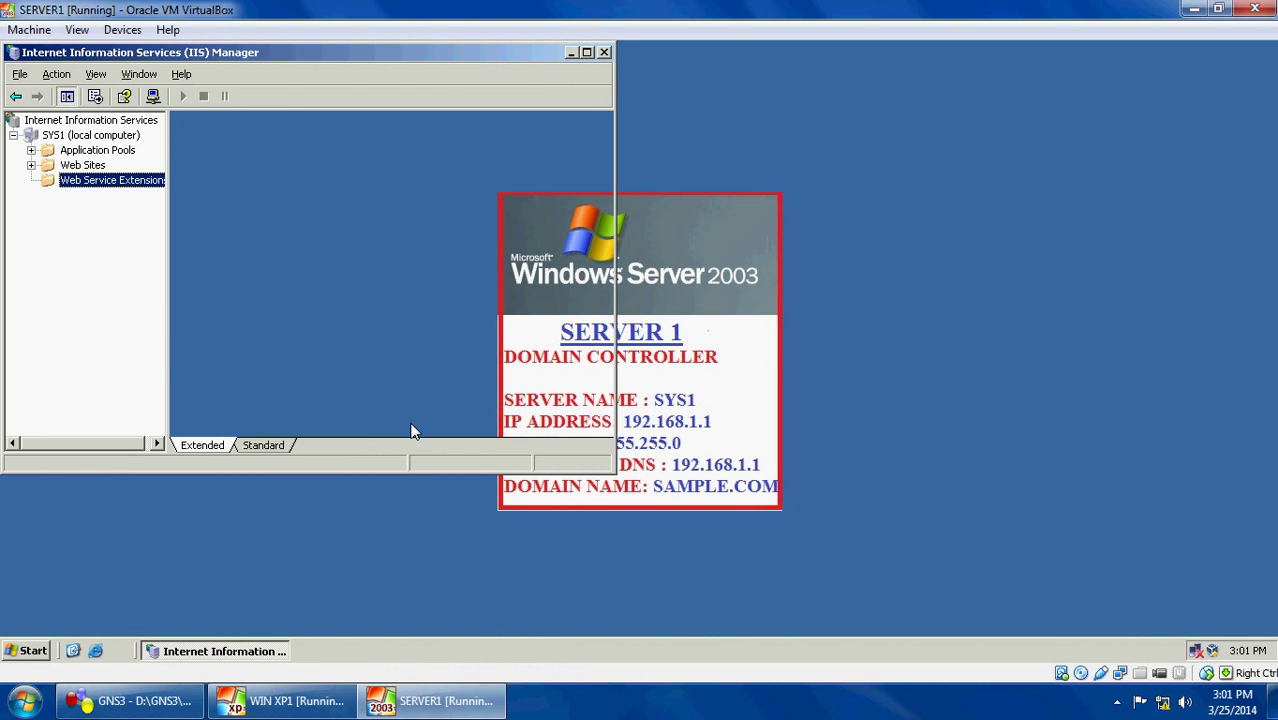
Step: Start creating a new web site under Web Sites with the description "gvda"
click(46, 167)
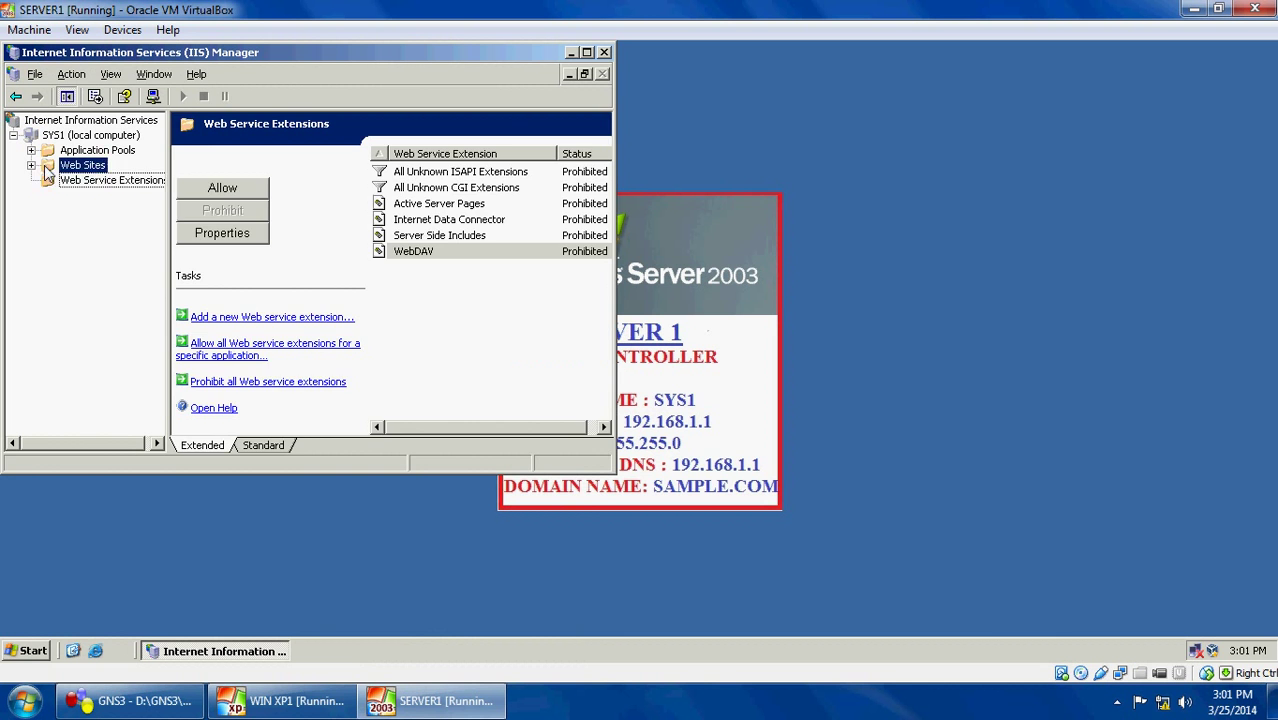
right_click(48, 172)
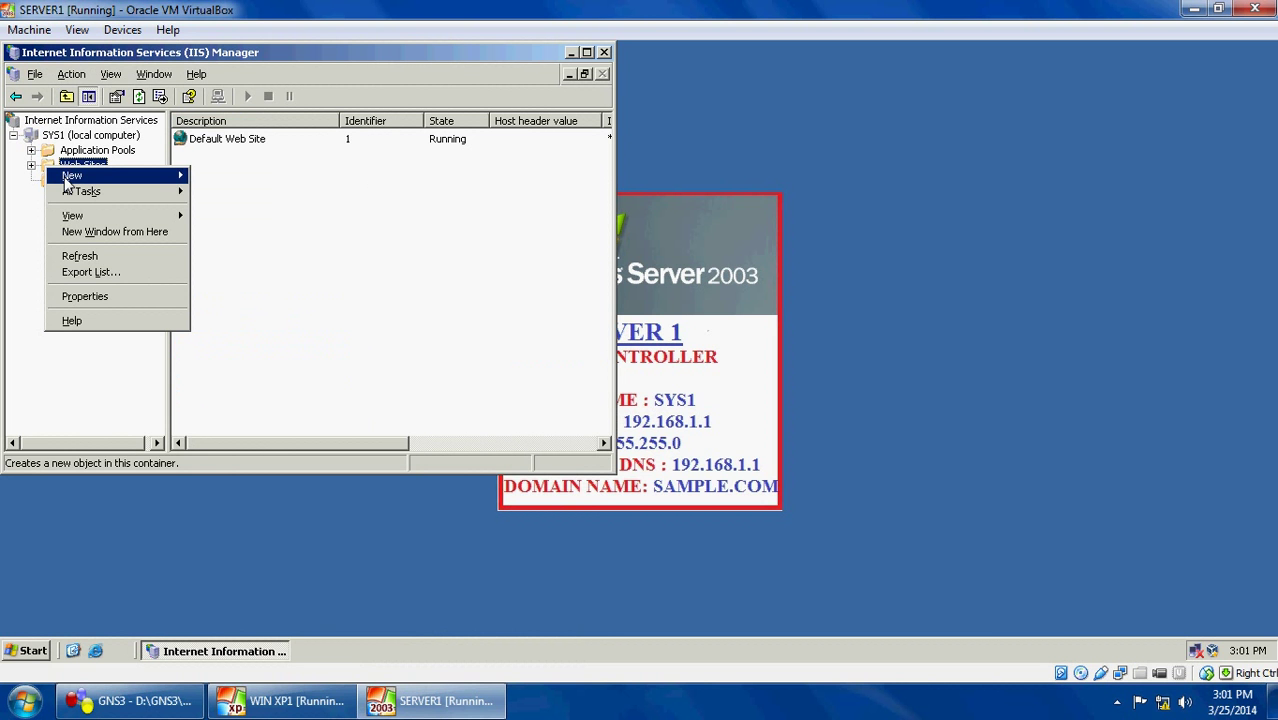
mouse_move(120, 176)
click(279, 178)
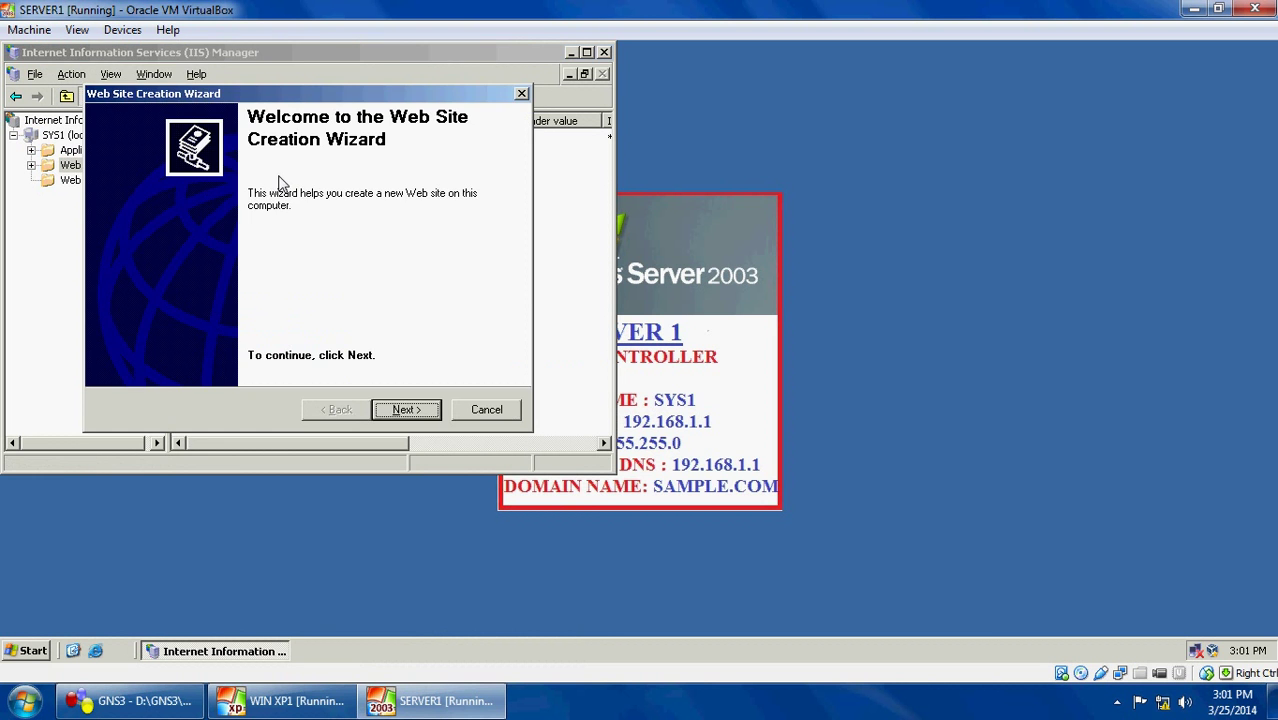
click(405, 412)
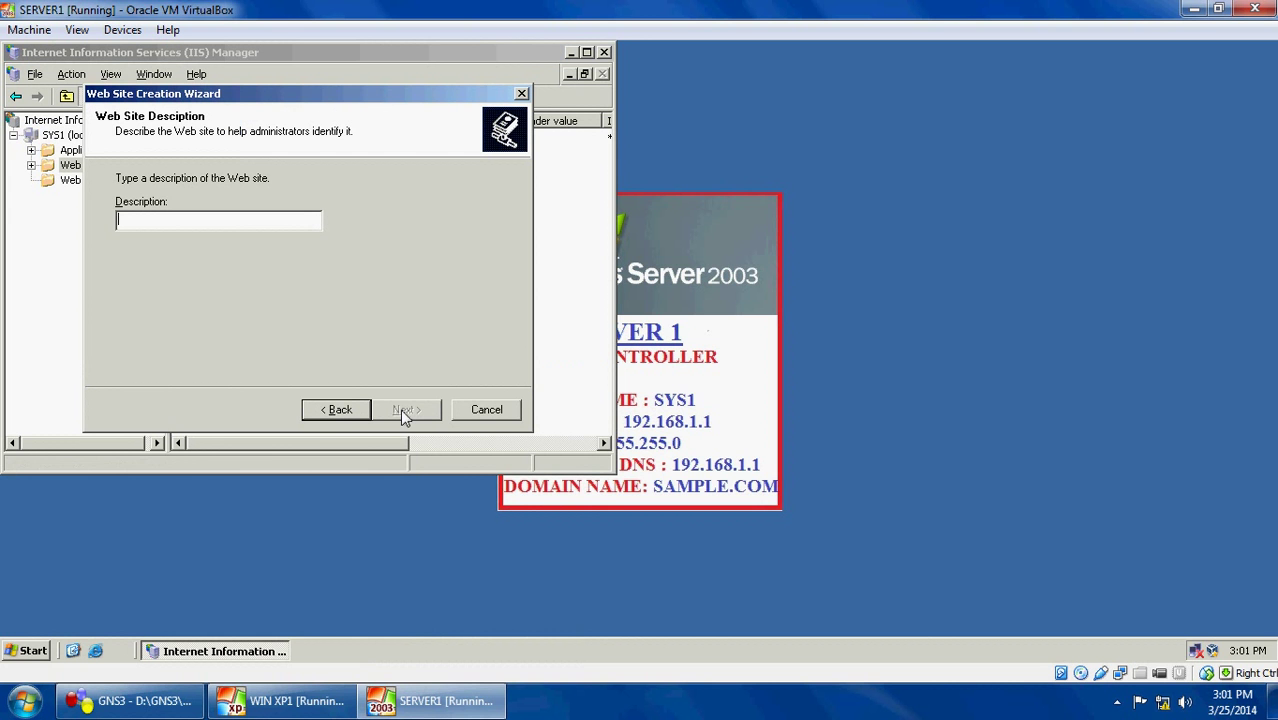
text(gvda)
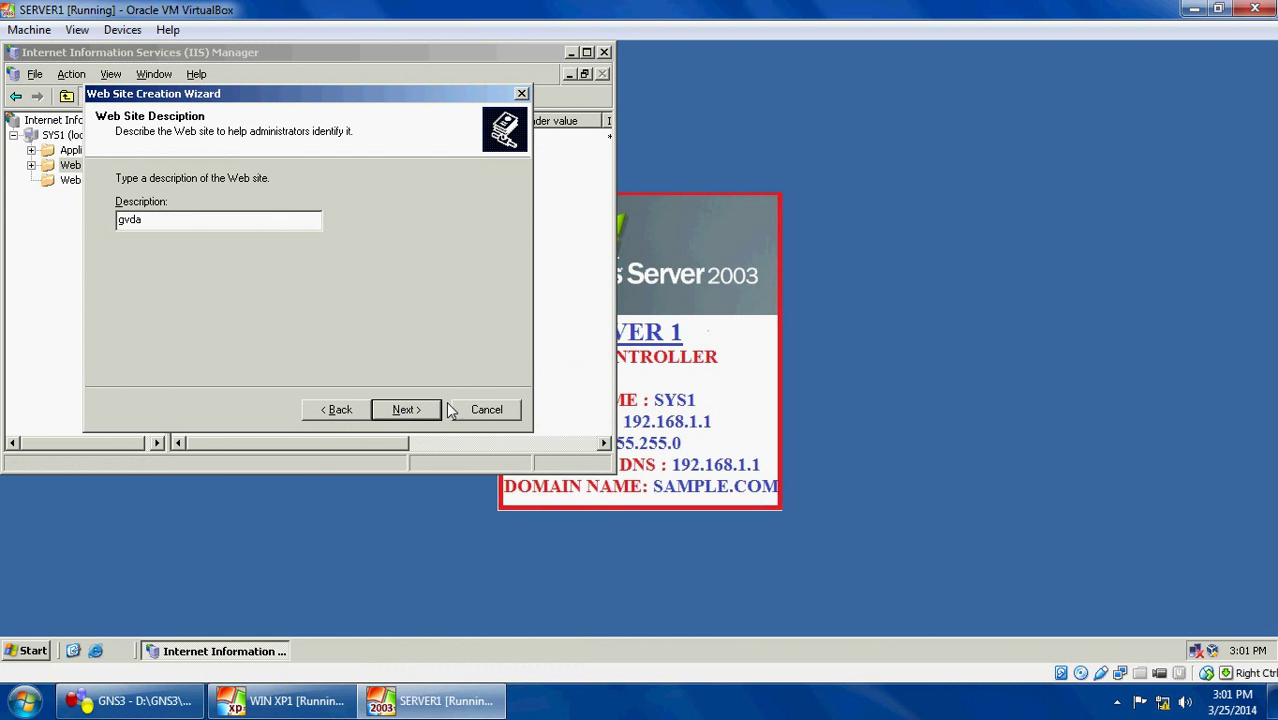
click(422, 411)
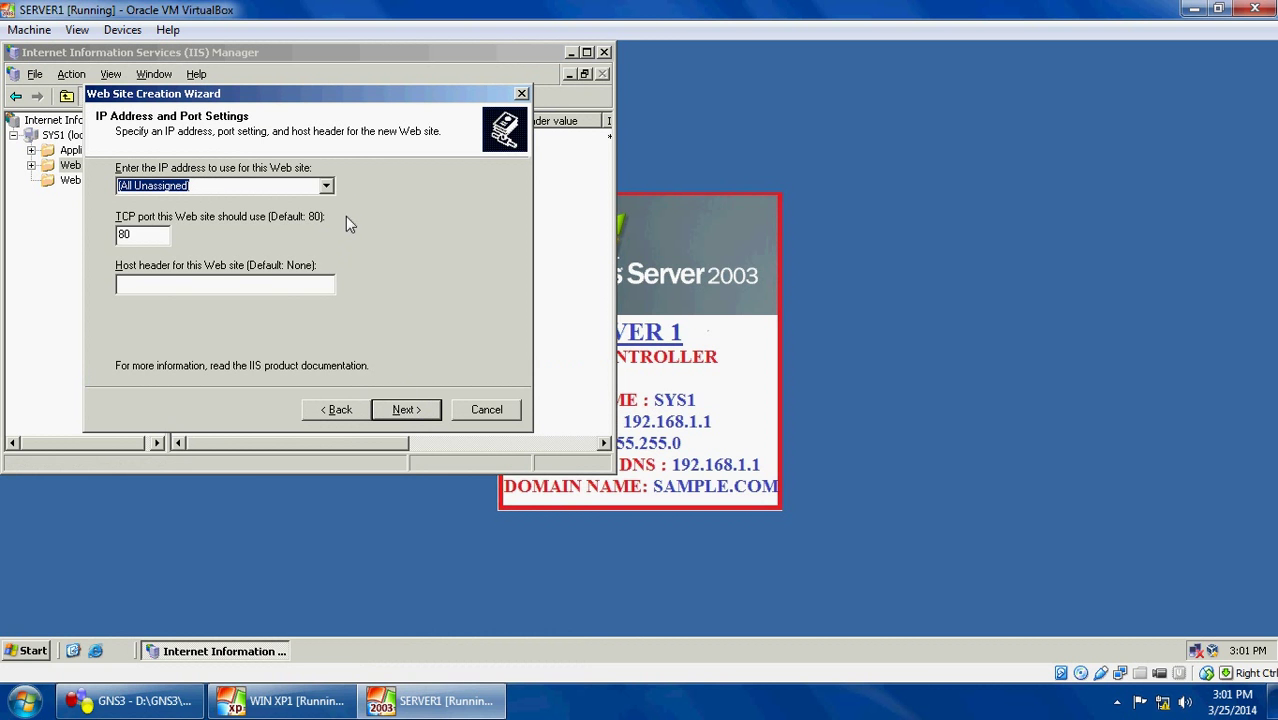
click(327, 188)
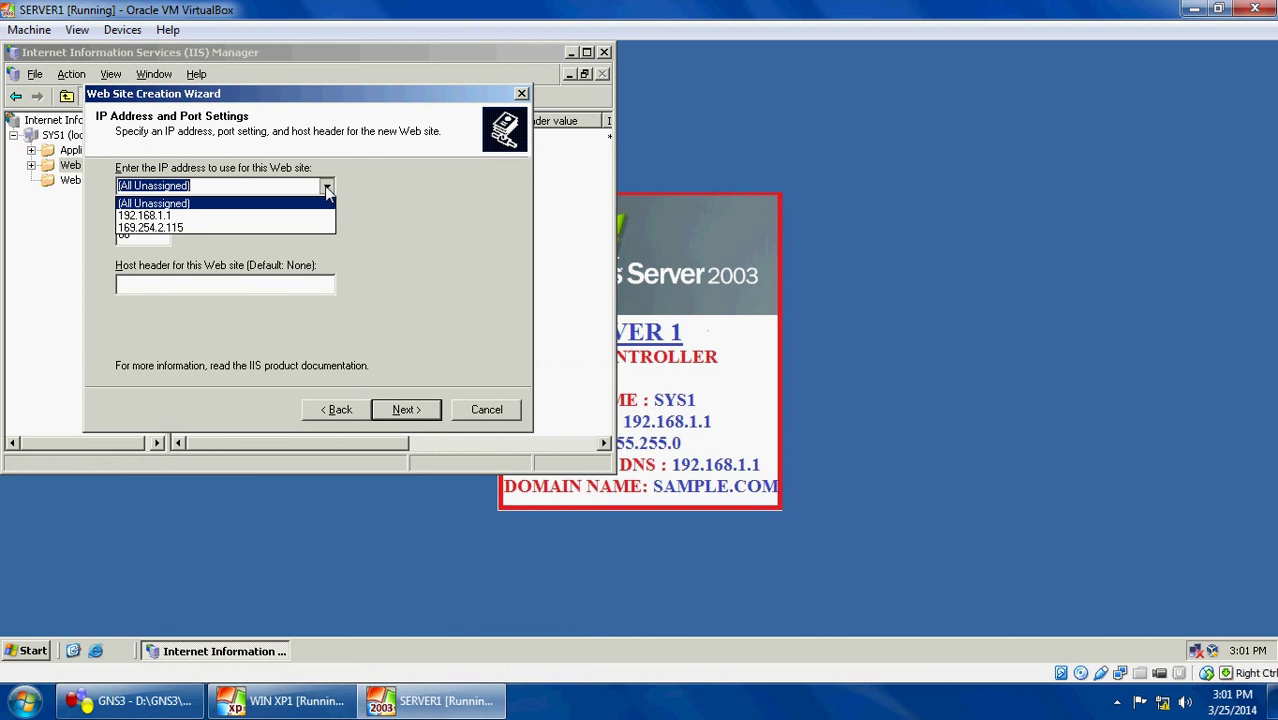
click(220, 216)
click(155, 286)
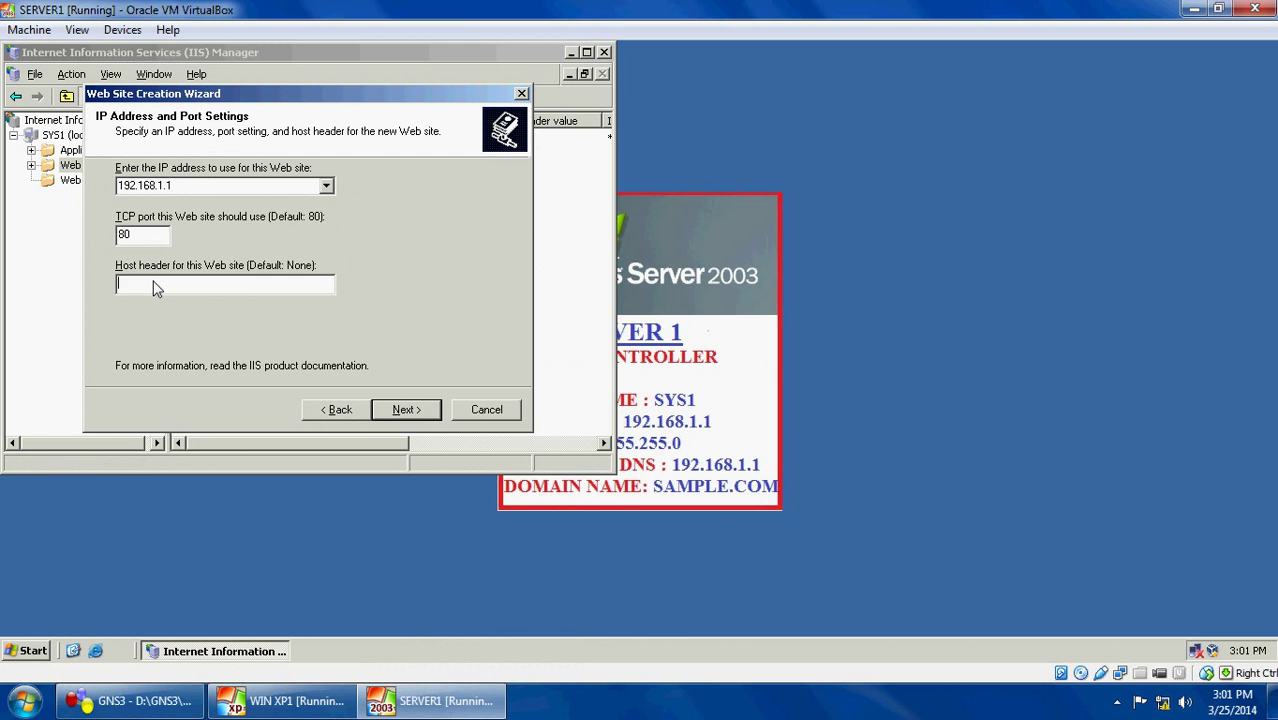
text(www.gyda.com)
click(406, 410)
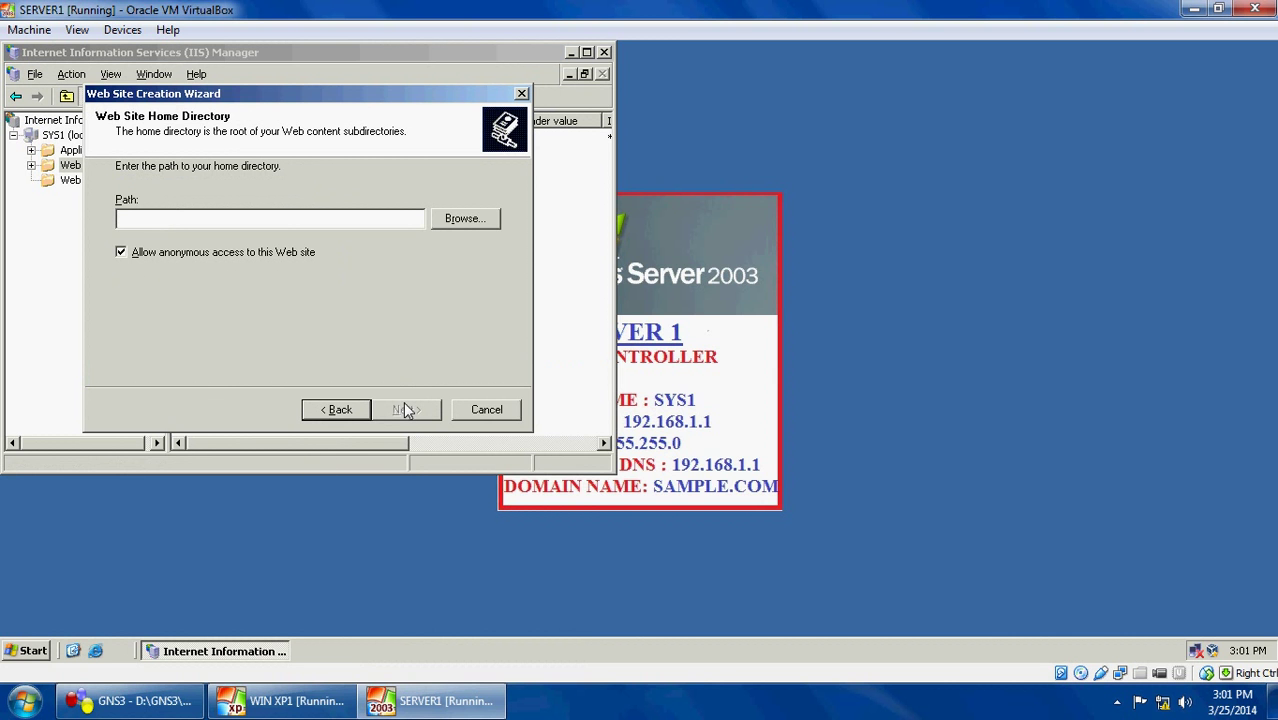
Step: Choose the GVDA folder on Local Disk (C:) as the web site's home directory
click(464, 224)
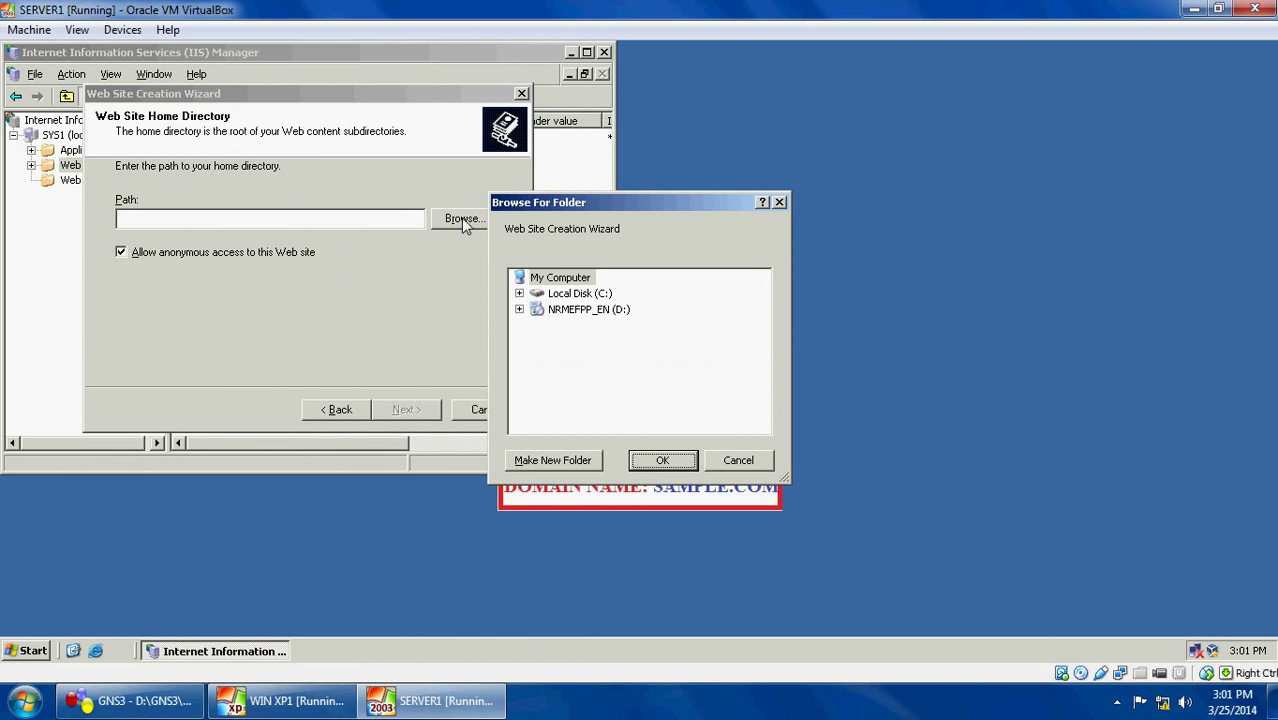
double_click(543, 294)
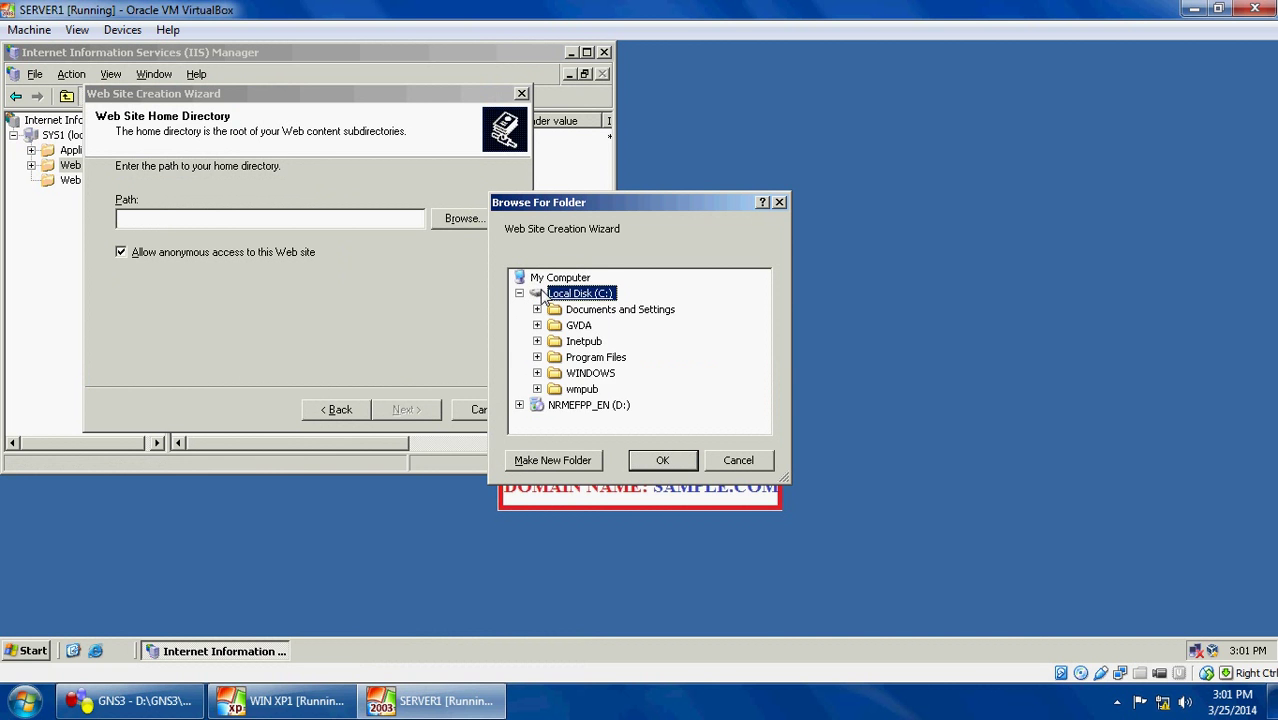
double_click(578, 325)
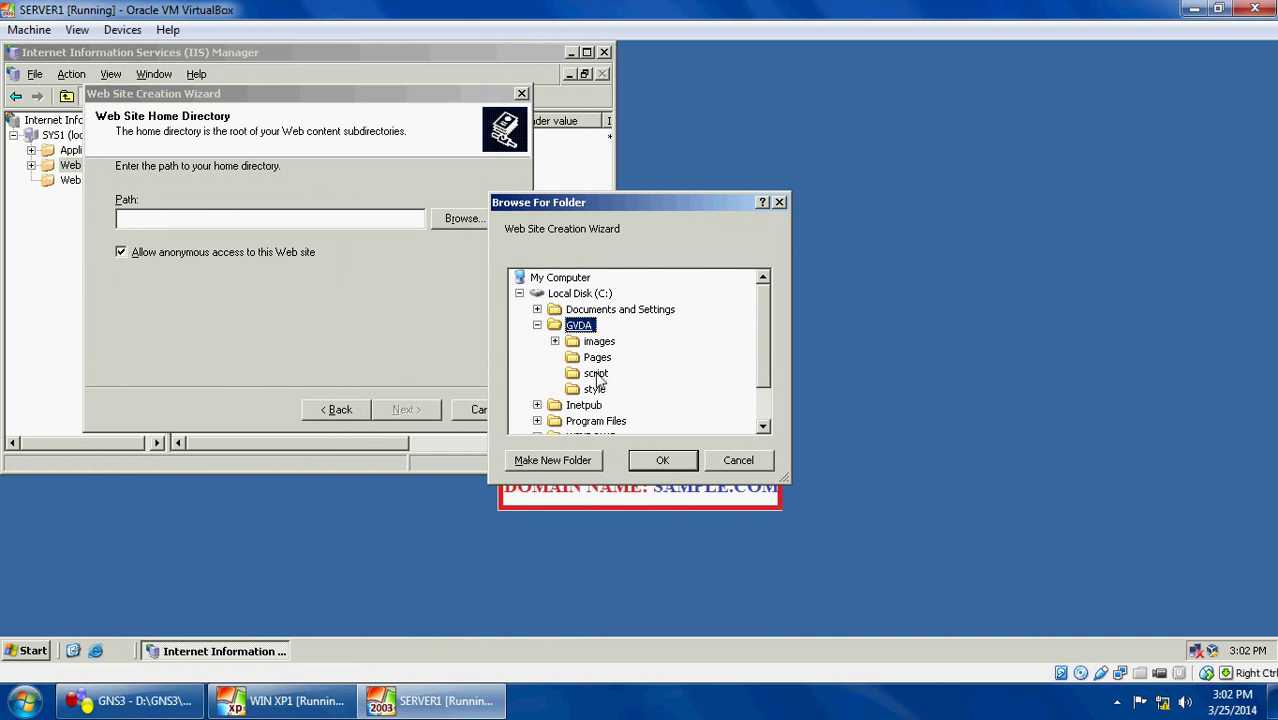
click(660, 462)
click(398, 412)
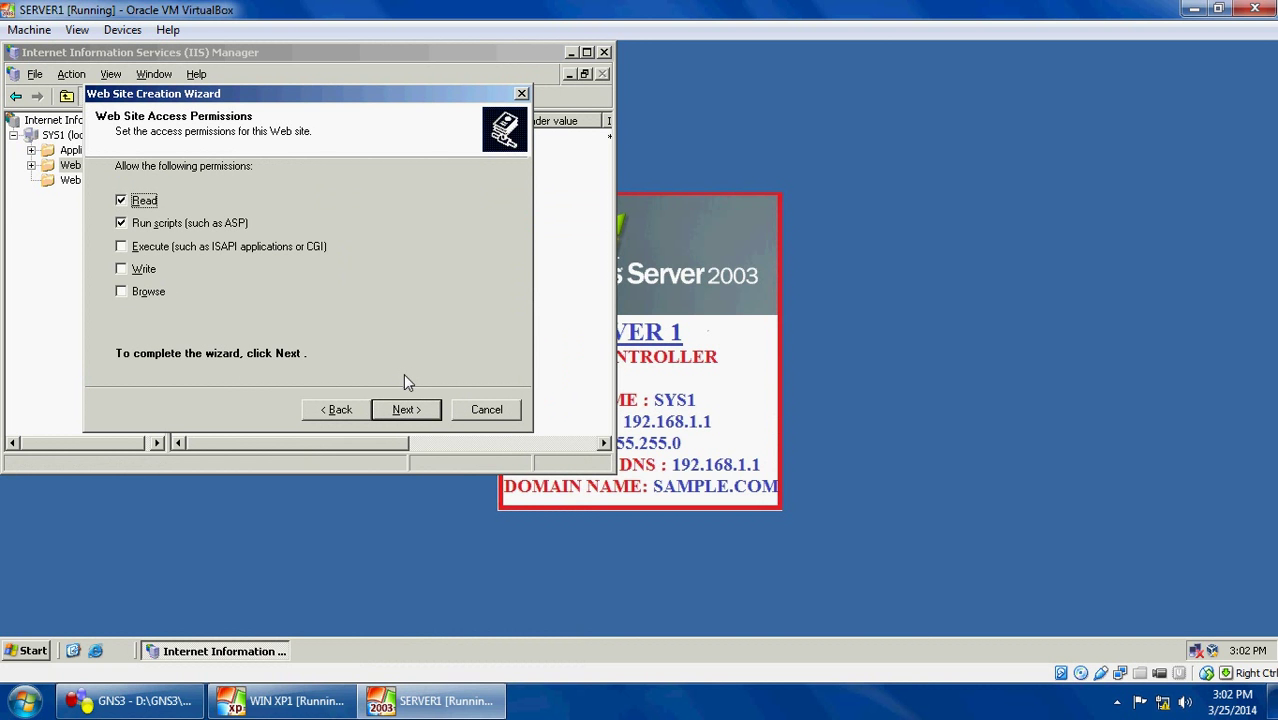
Step: Allow the Browse and Write permissions for the web site and complete the Web Site Creation Wizard
click(124, 293)
click(122, 270)
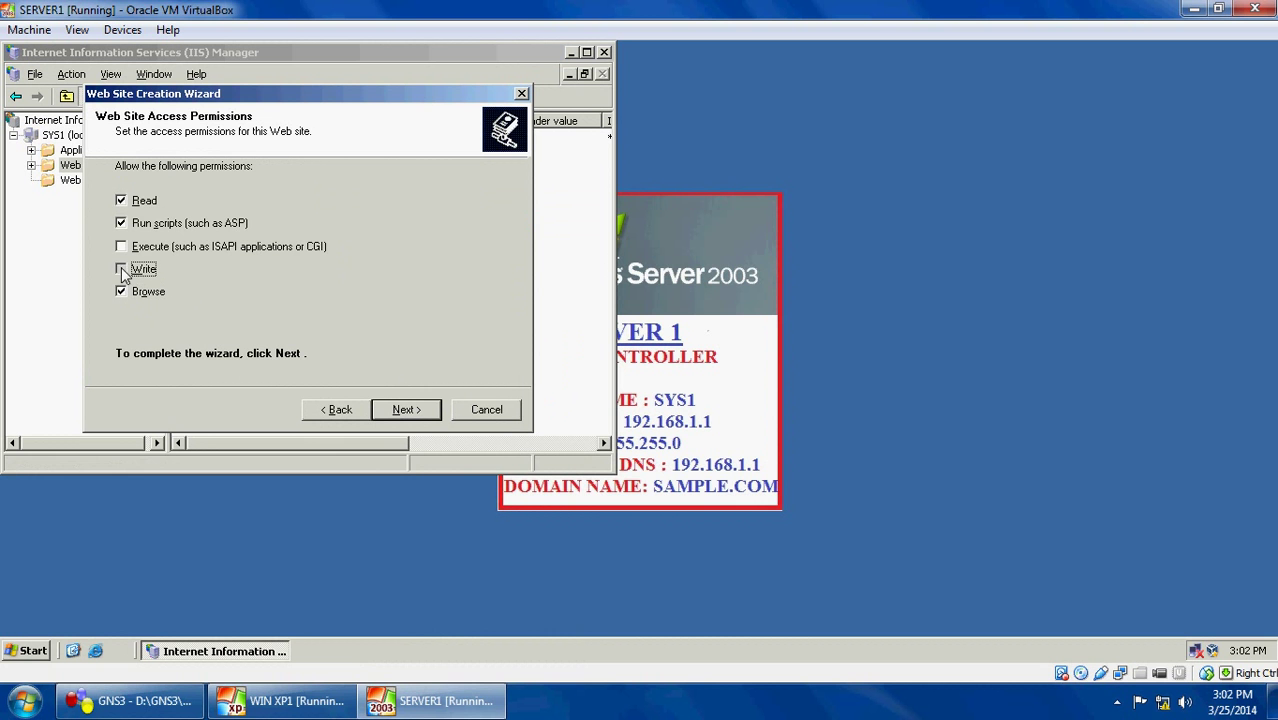
click(406, 414)
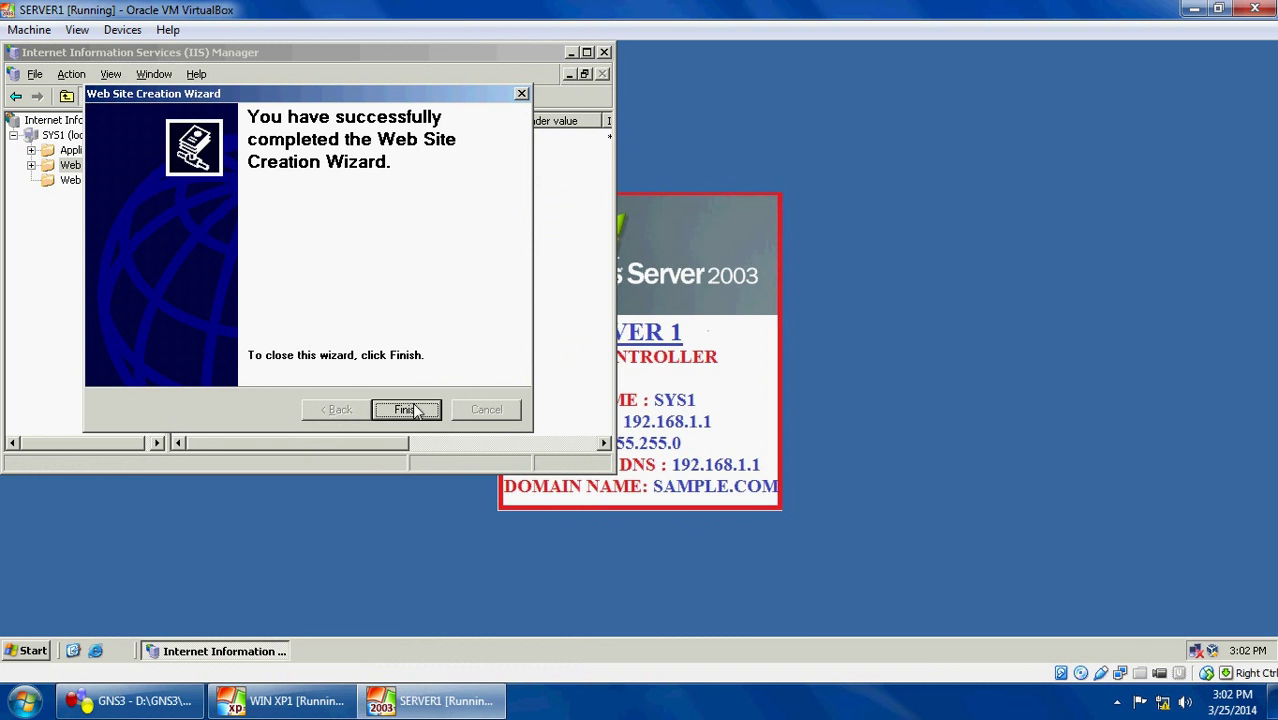
click(417, 411)
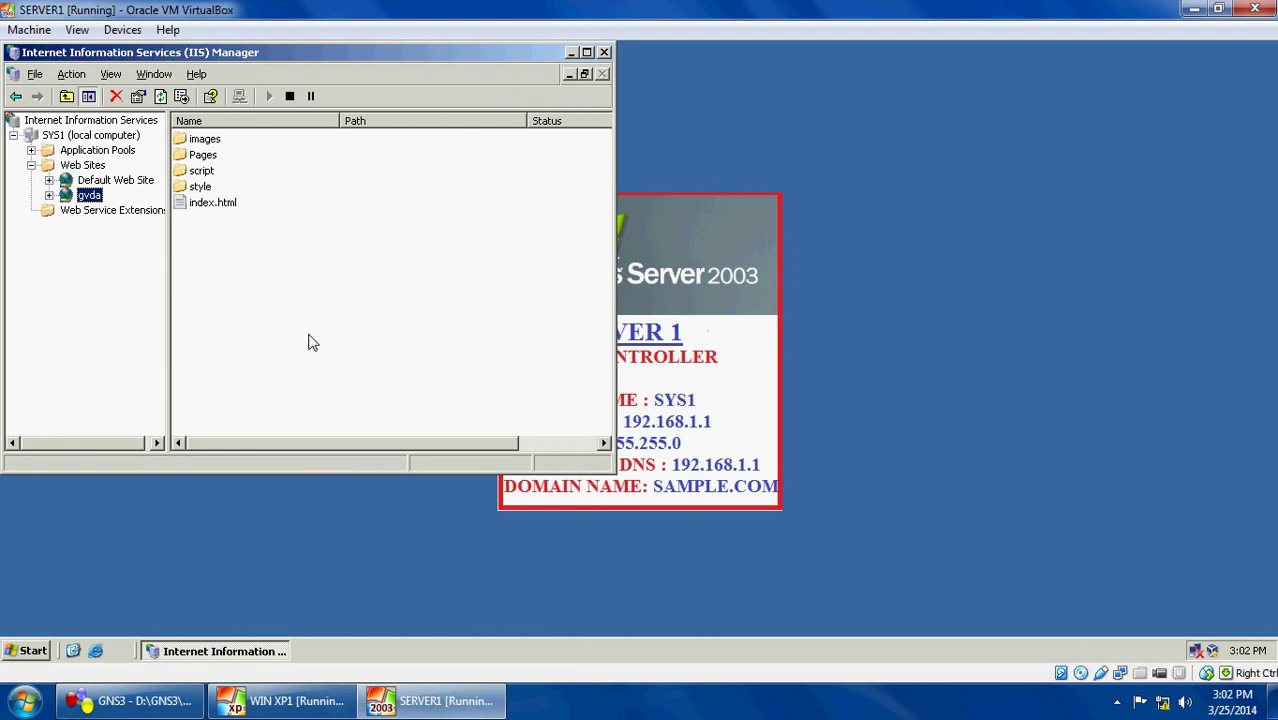
Step: Copy the file name index.html from the gvda web site's file list without renaming the file
right_click(88, 196)
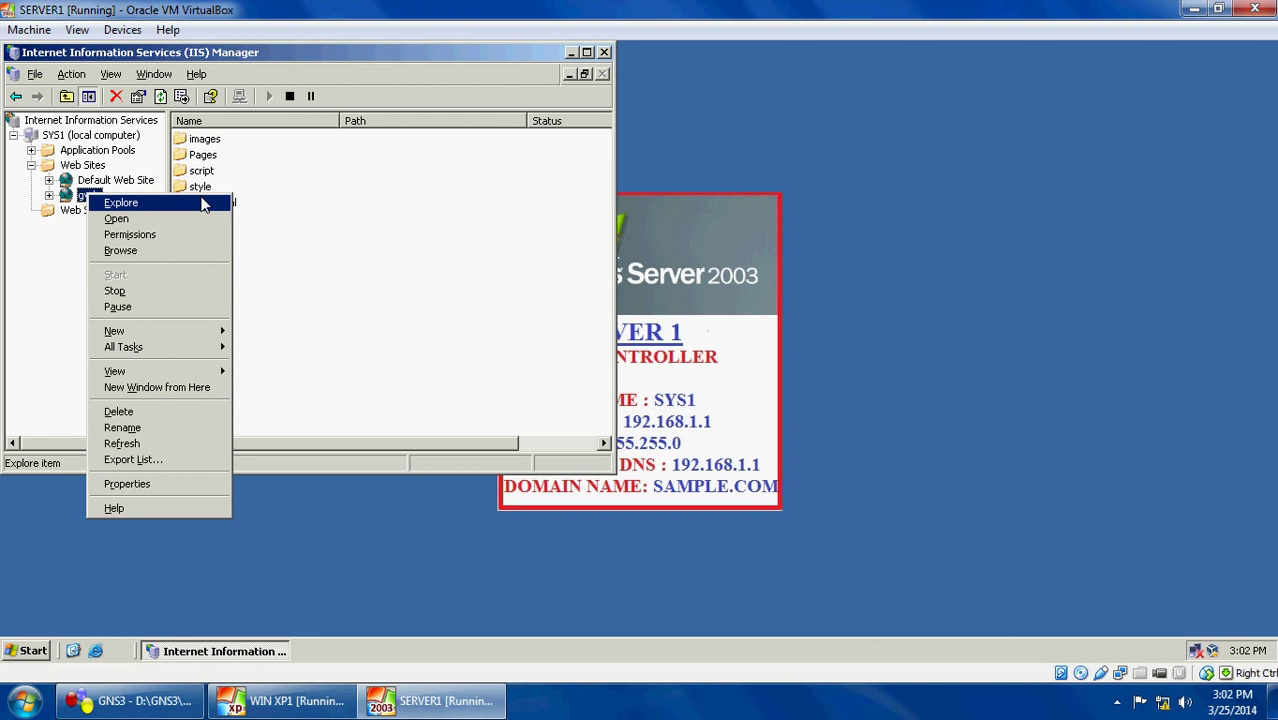
click(314, 222)
click(223, 209)
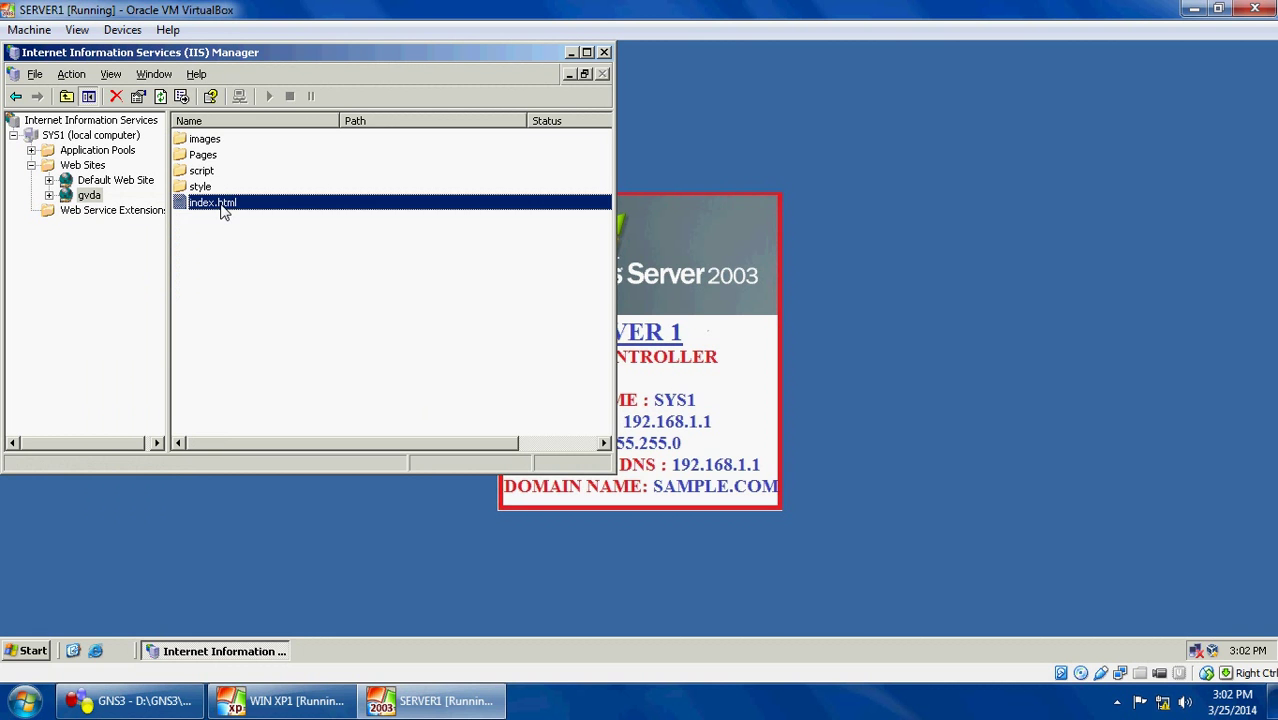
right_click(224, 210)
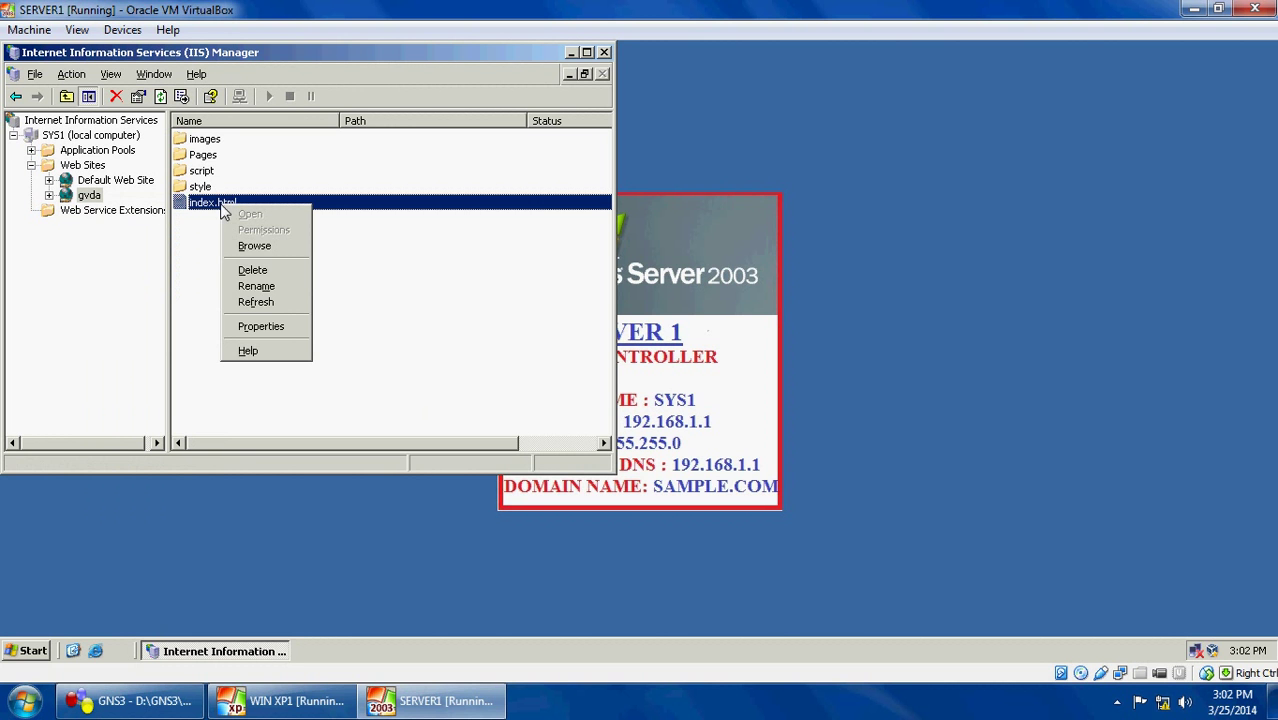
click(270, 287)
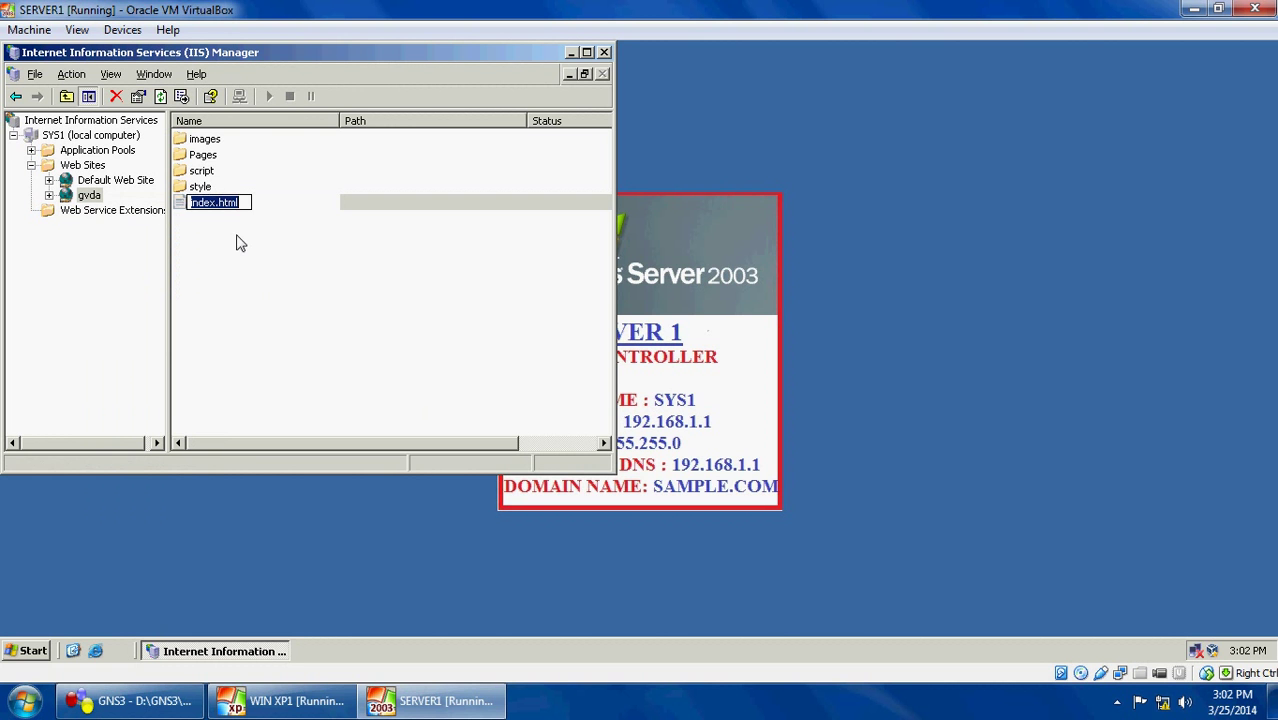
right_click(220, 205)
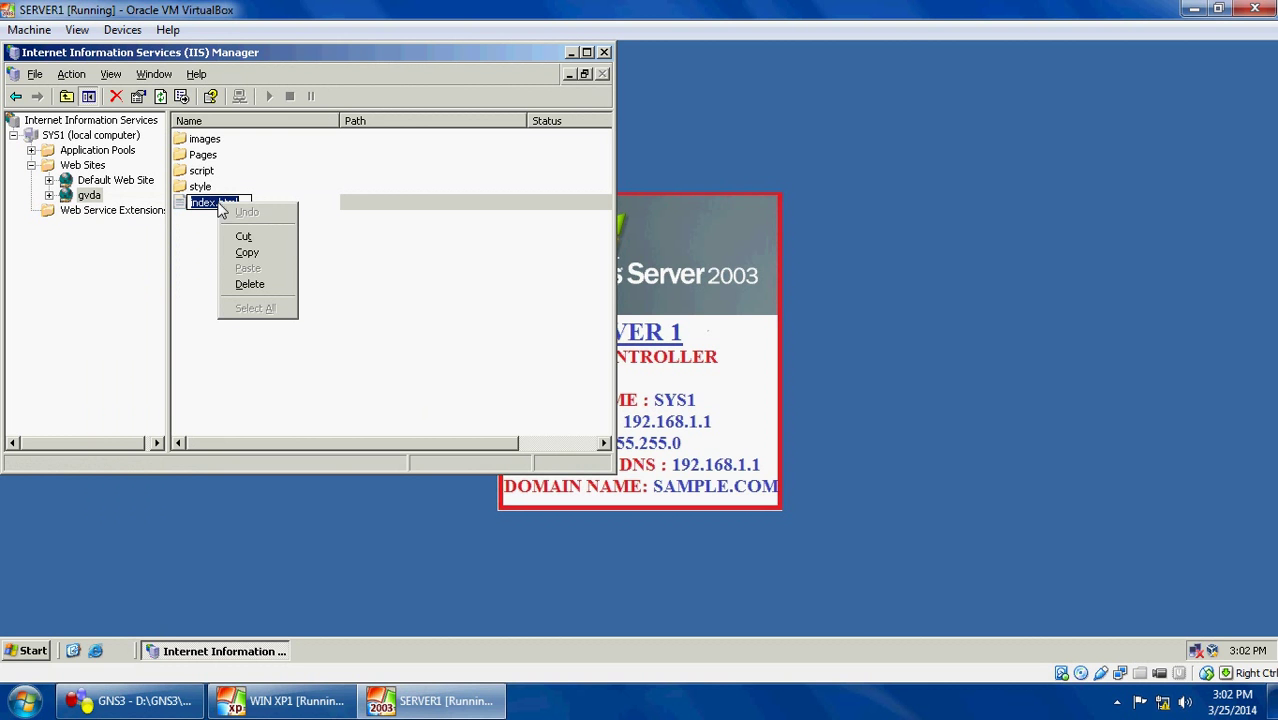
click(250, 252)
click(254, 260)
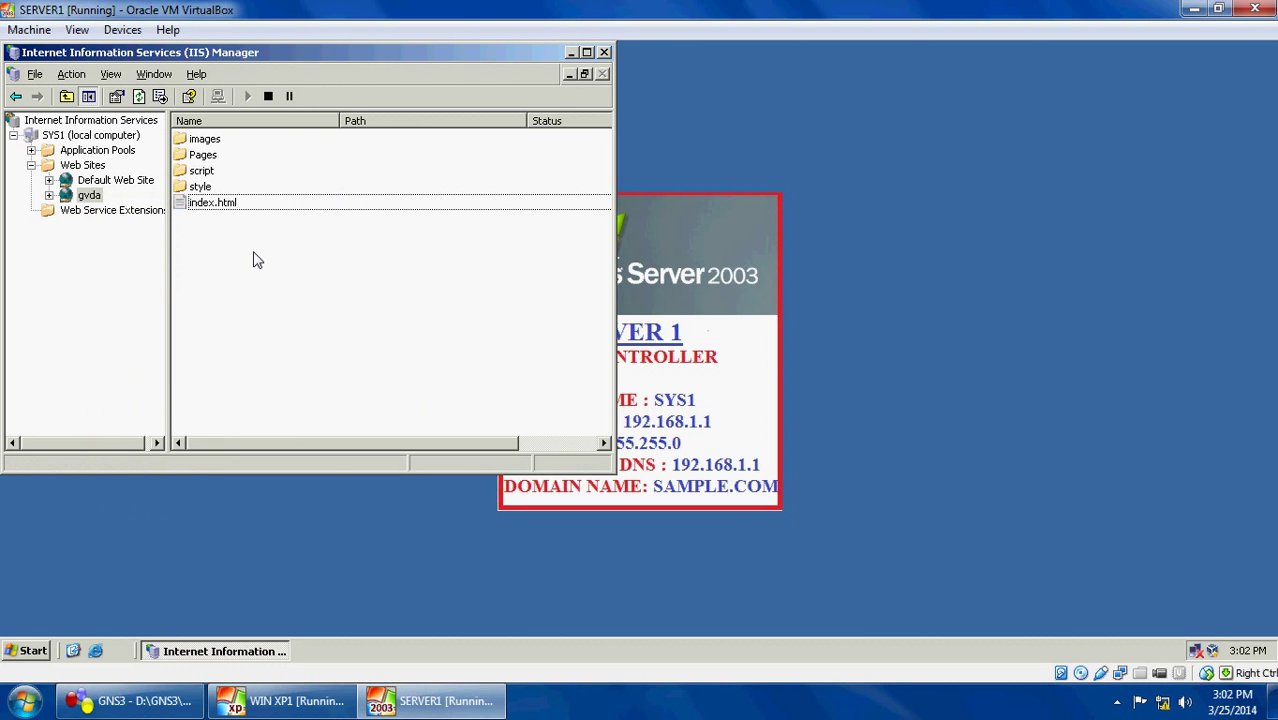
Step: Add index.html as a default content page in the gvda web site's properties
right_click(84, 196)
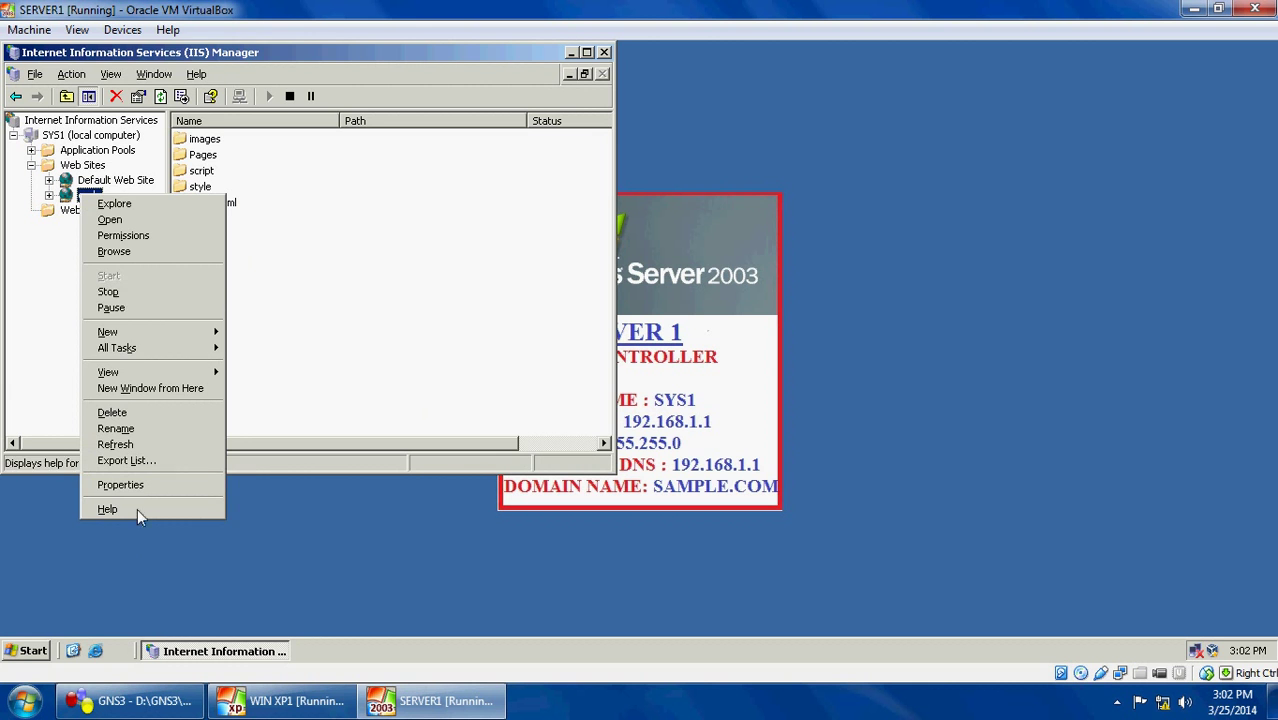
click(128, 484)
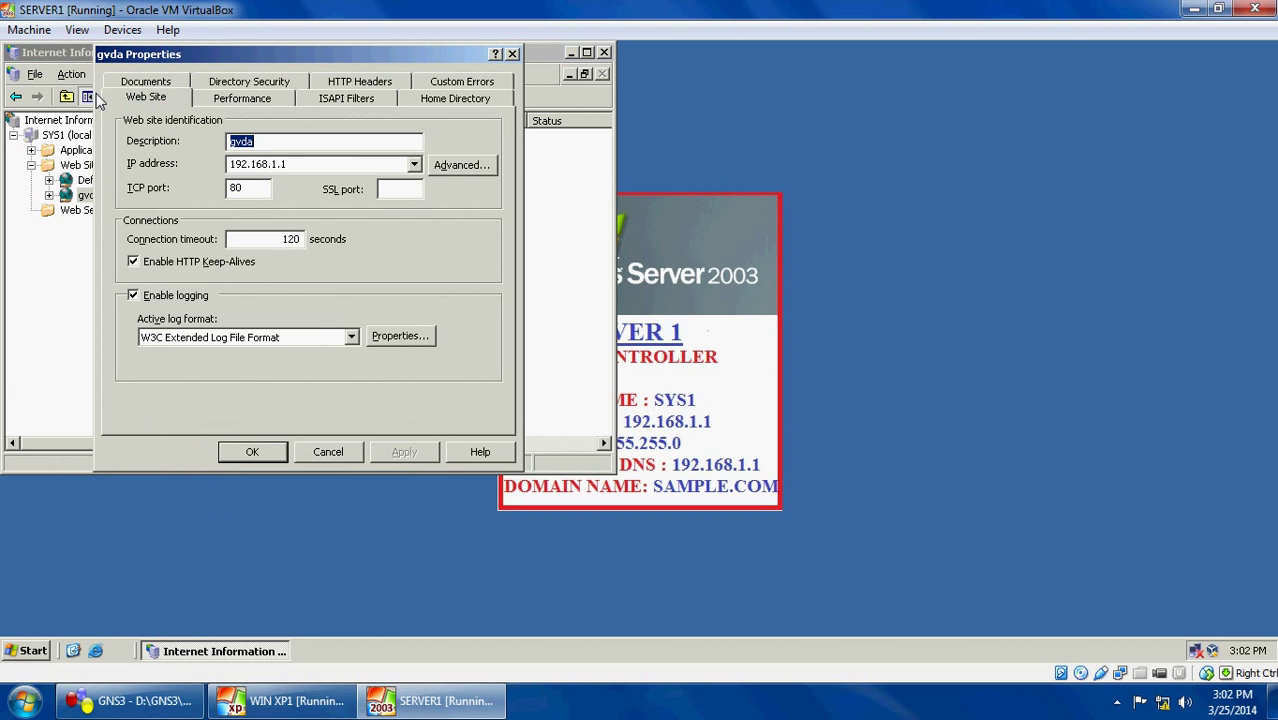
click(146, 83)
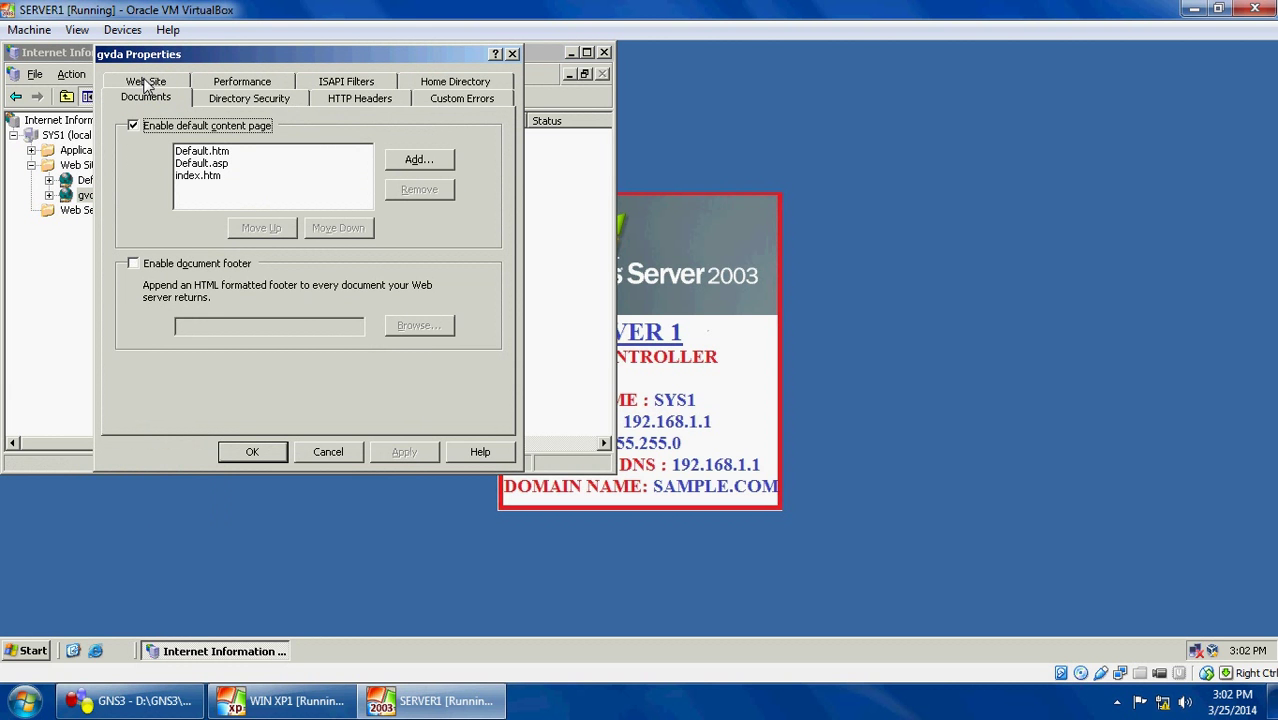
click(450, 166)
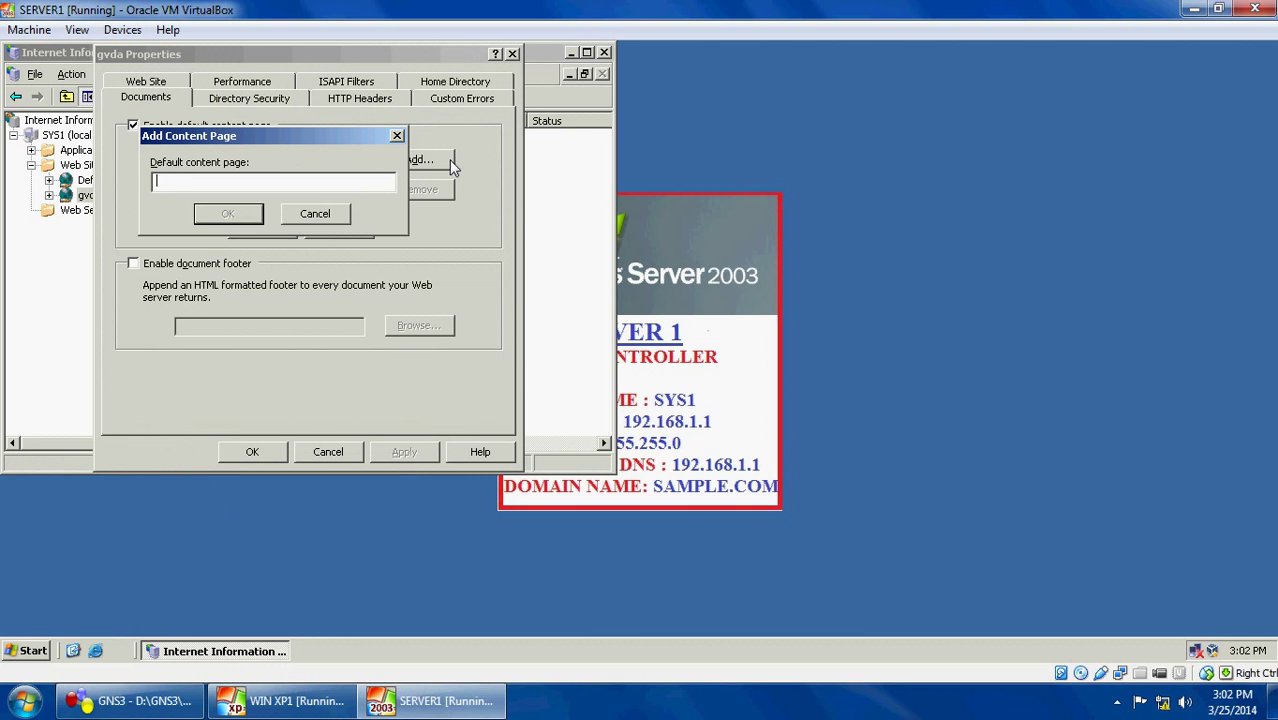
text(index.html)
click(206, 215)
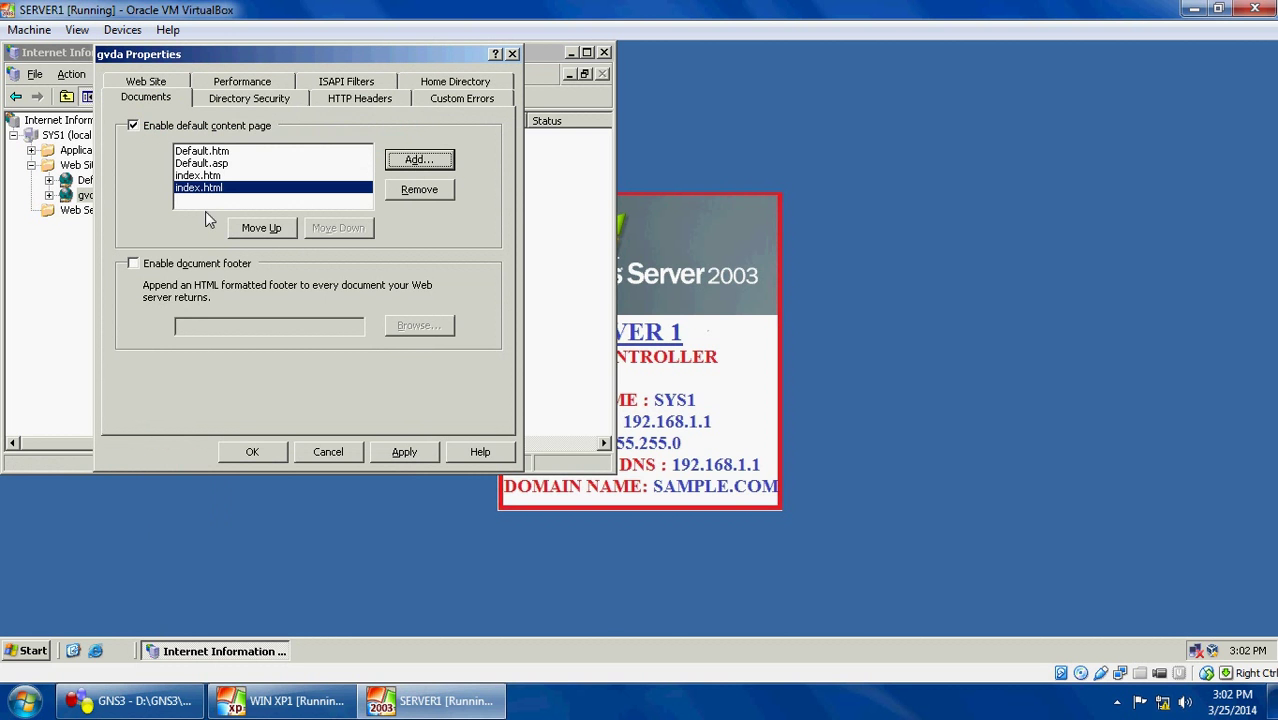
Step: Put index.html first among the default content pages, apply the site properties, and close IIS Manager
click(265, 228)
click(265, 228)
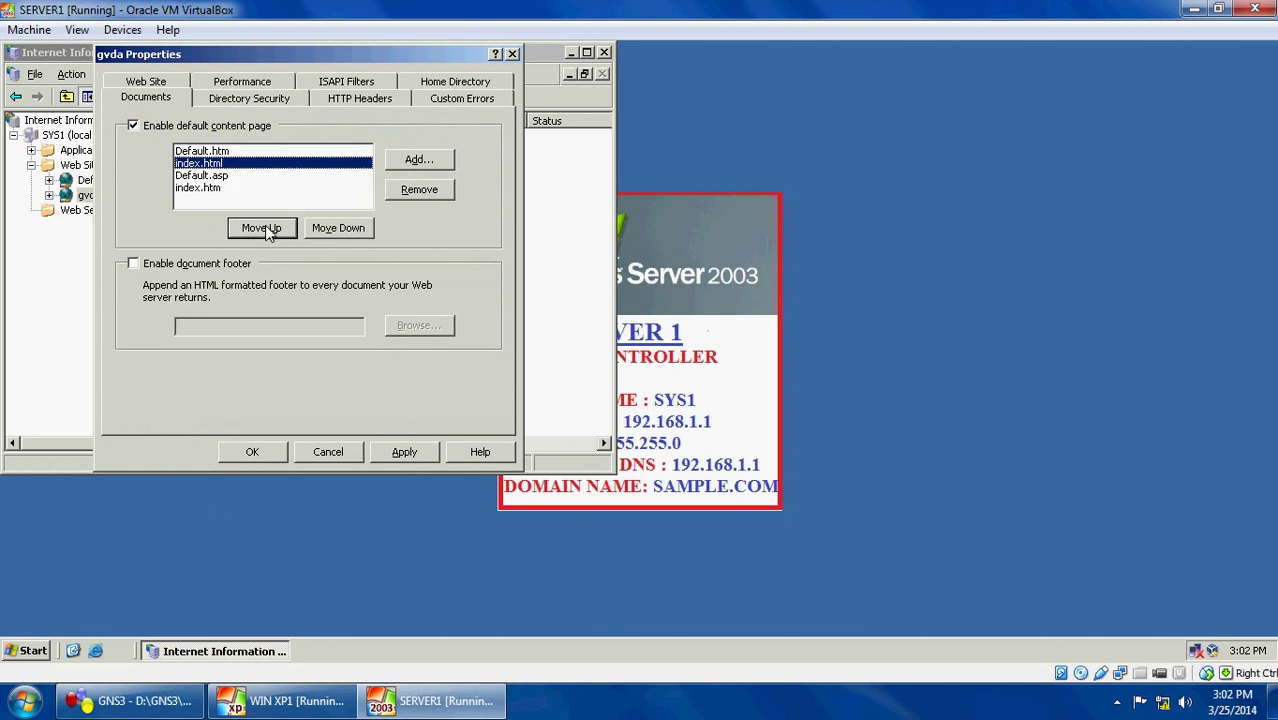
click(265, 228)
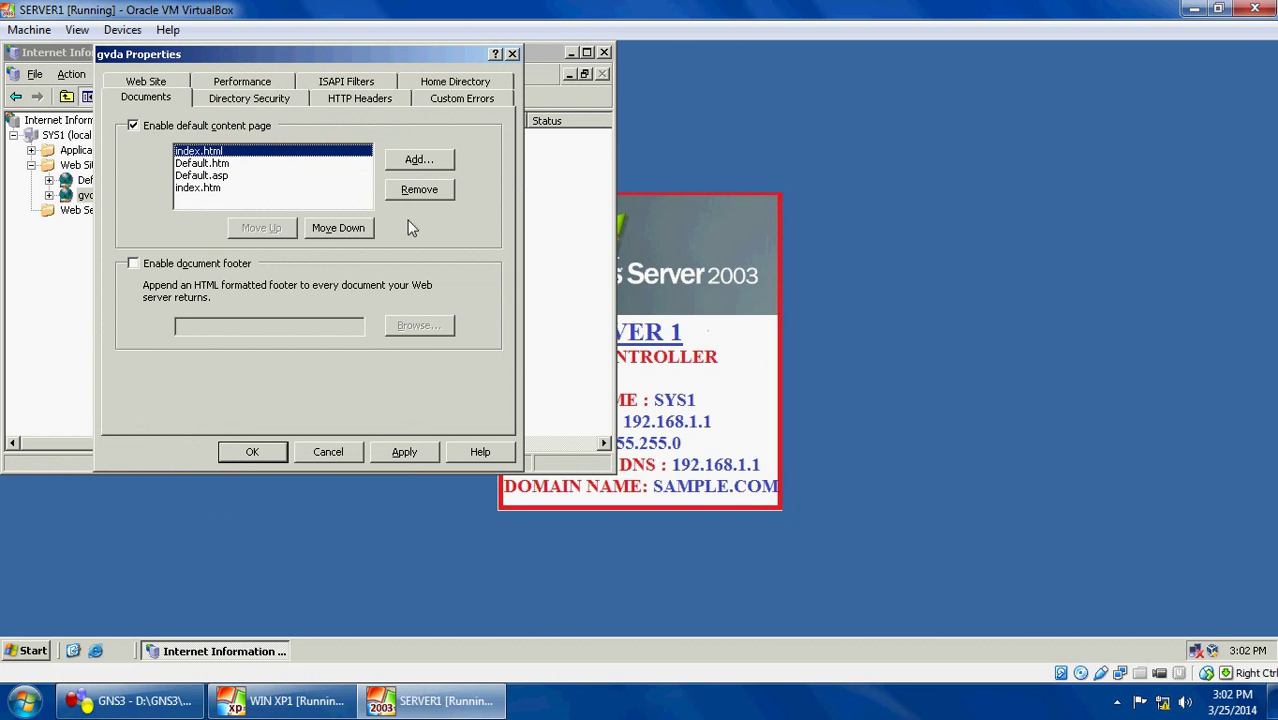
click(405, 453)
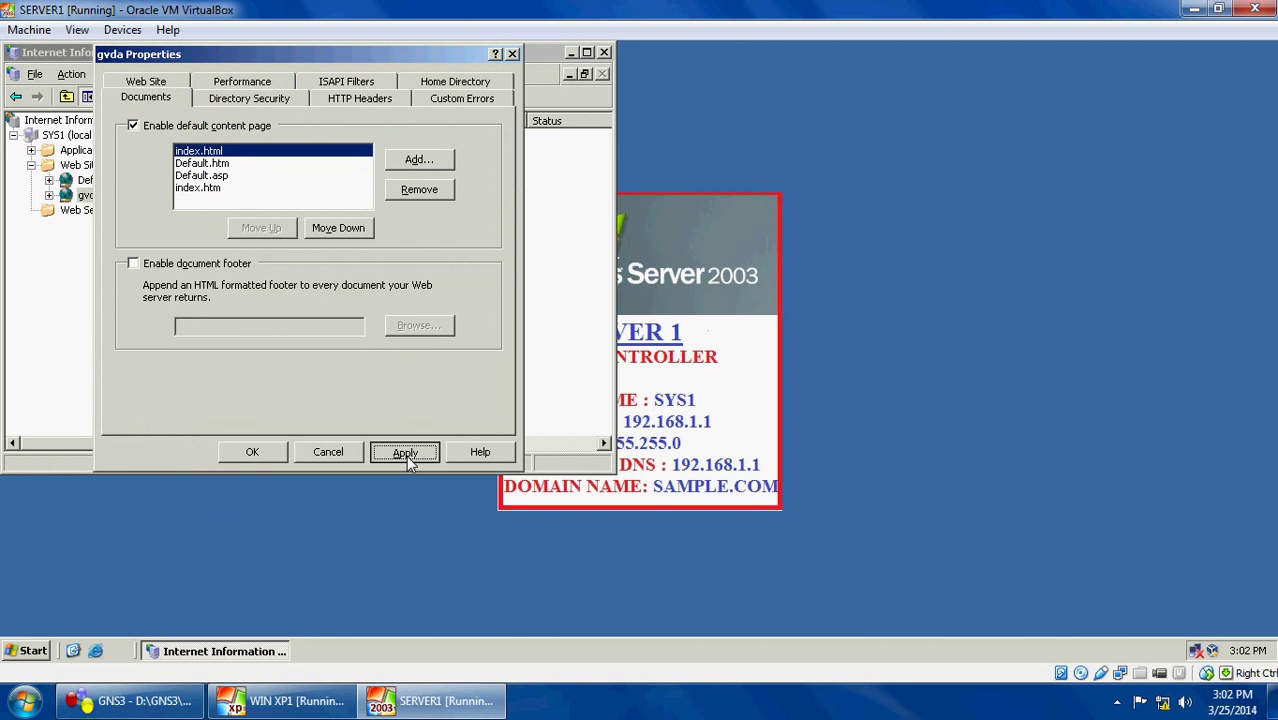
click(266, 453)
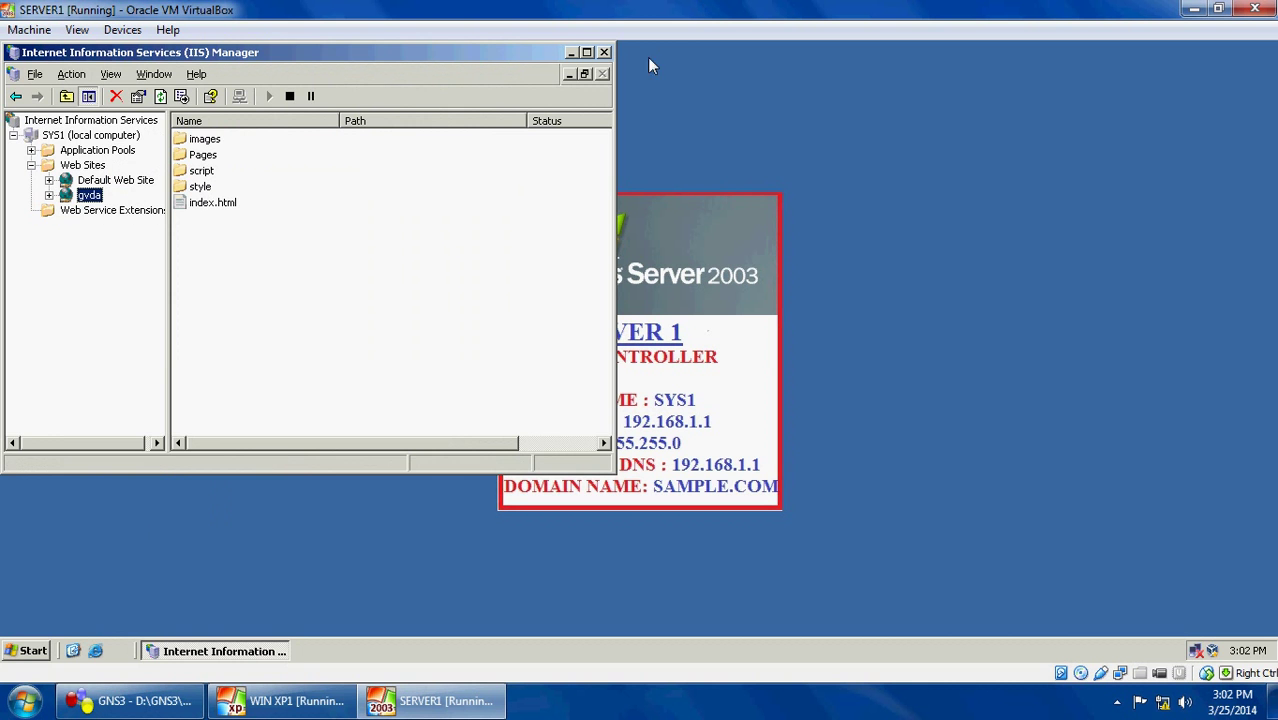
click(604, 53)
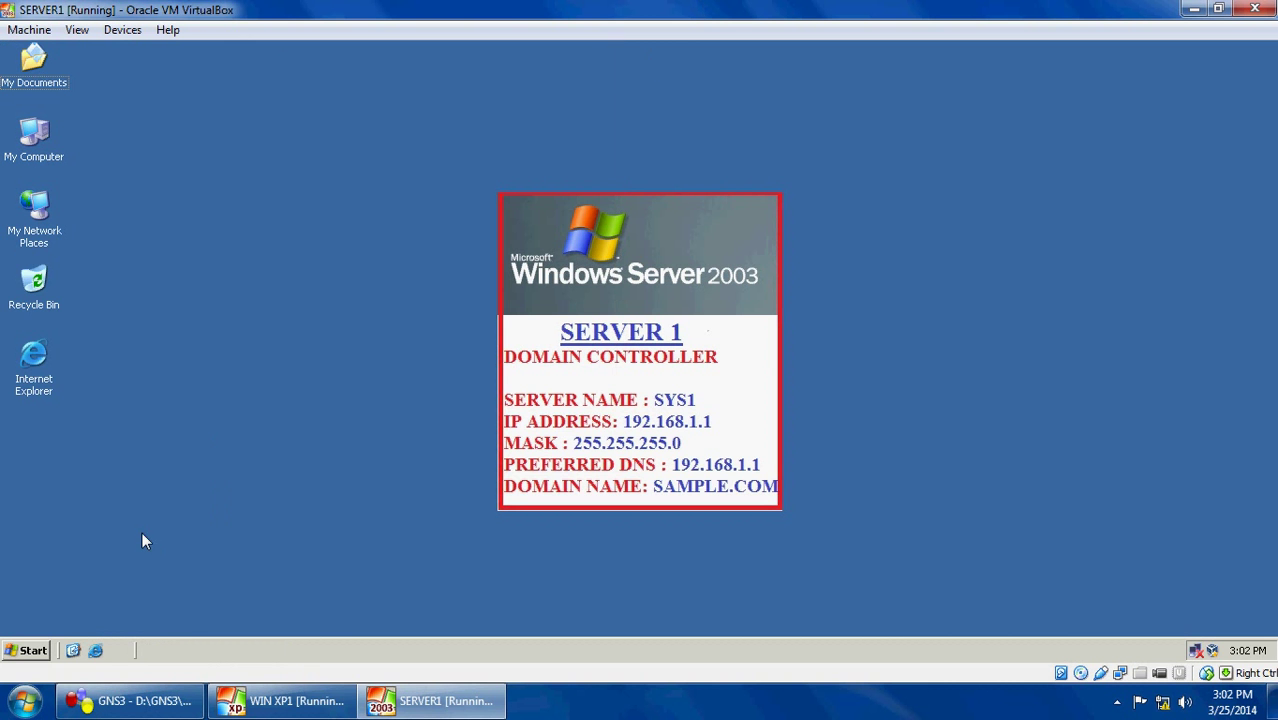
Step: Open the details of the Networking Services component in the Windows Components Wizard
click(30, 651)
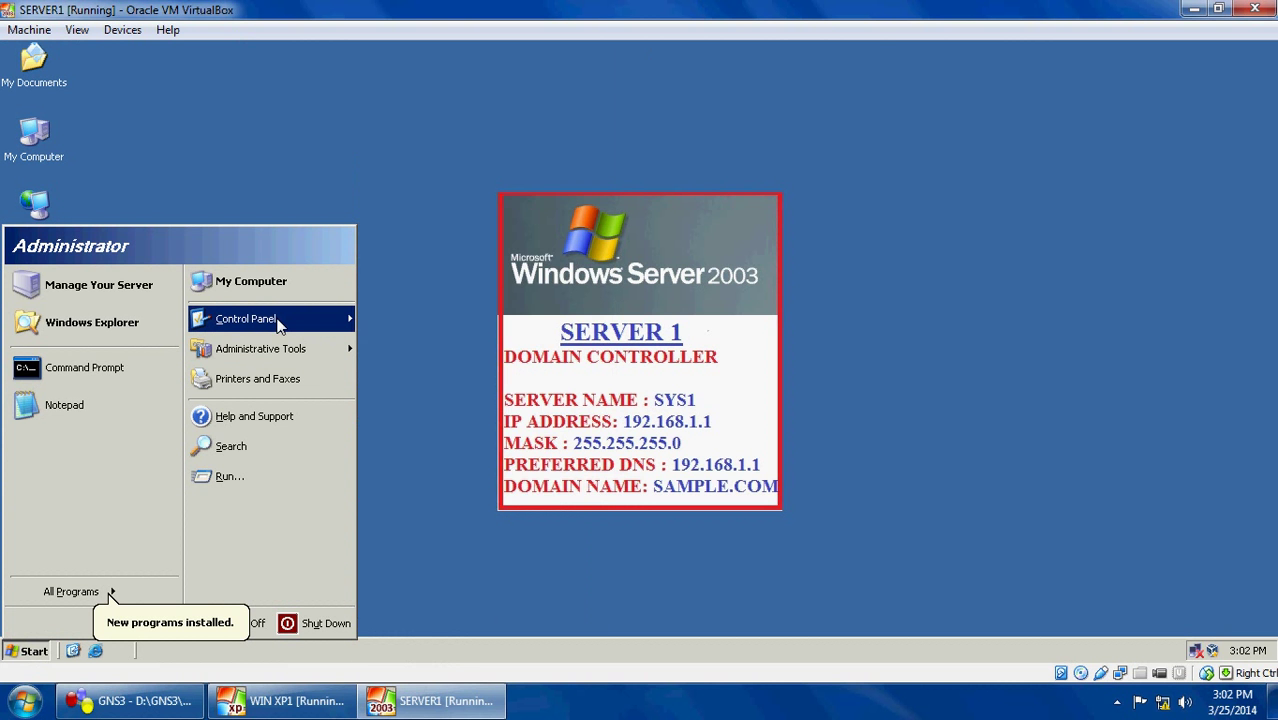
mouse_move(280, 325)
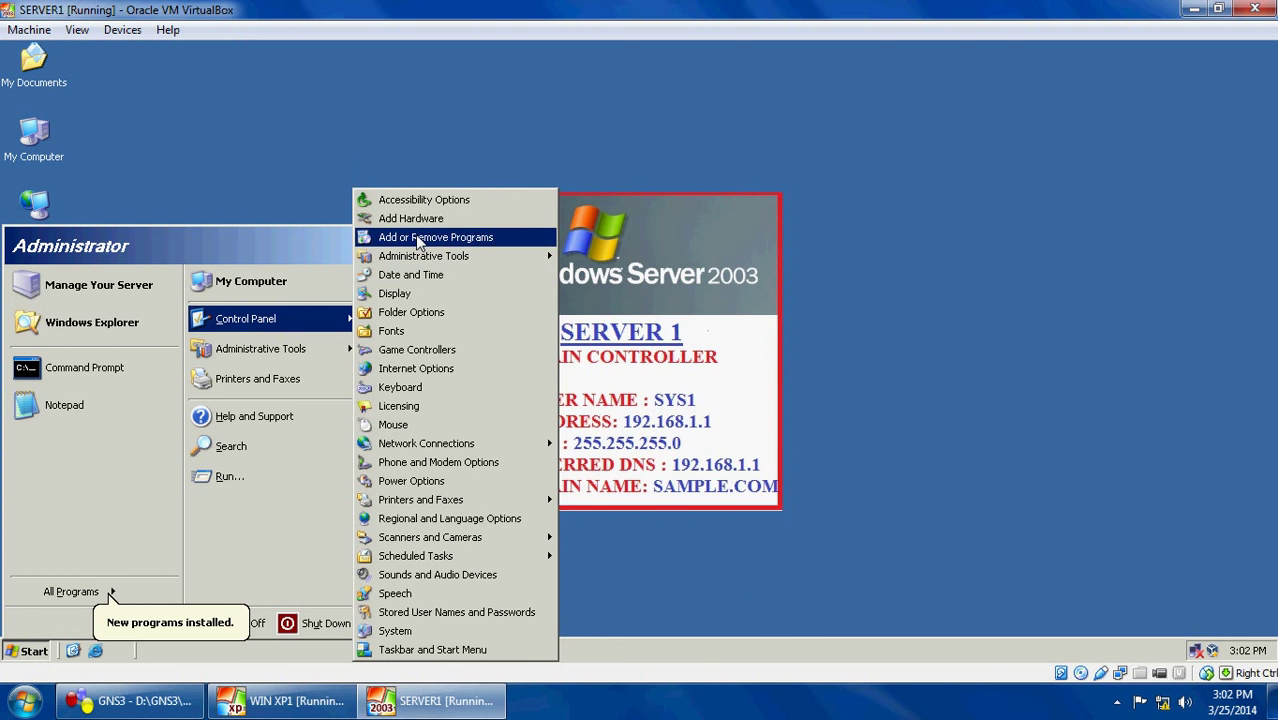
click(418, 241)
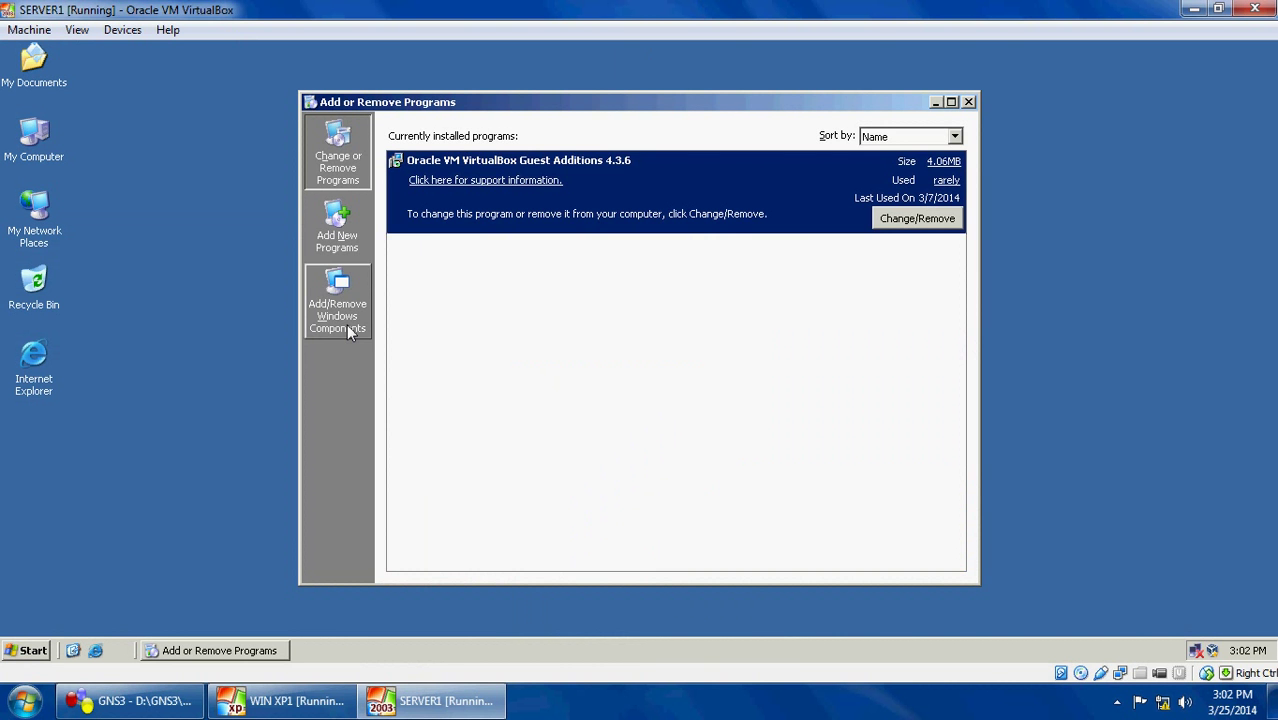
click(350, 330)
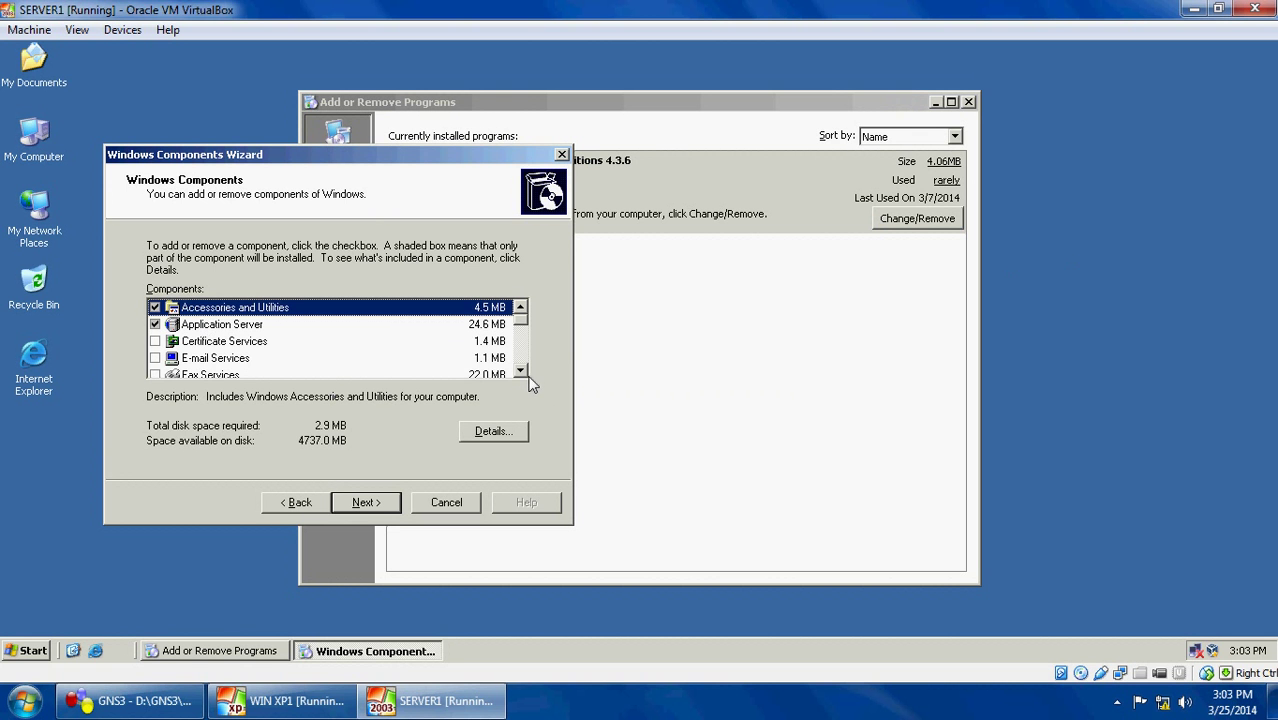
scroll(521, 370, down, 3)
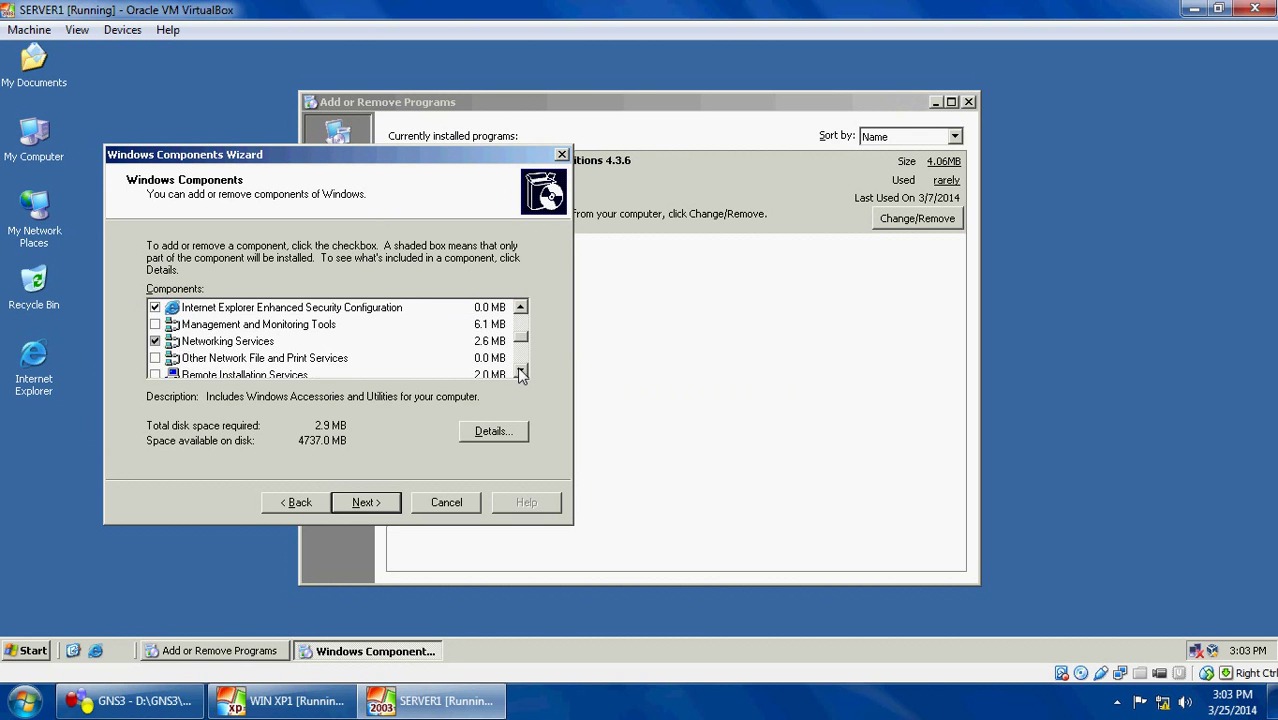
click(227, 342)
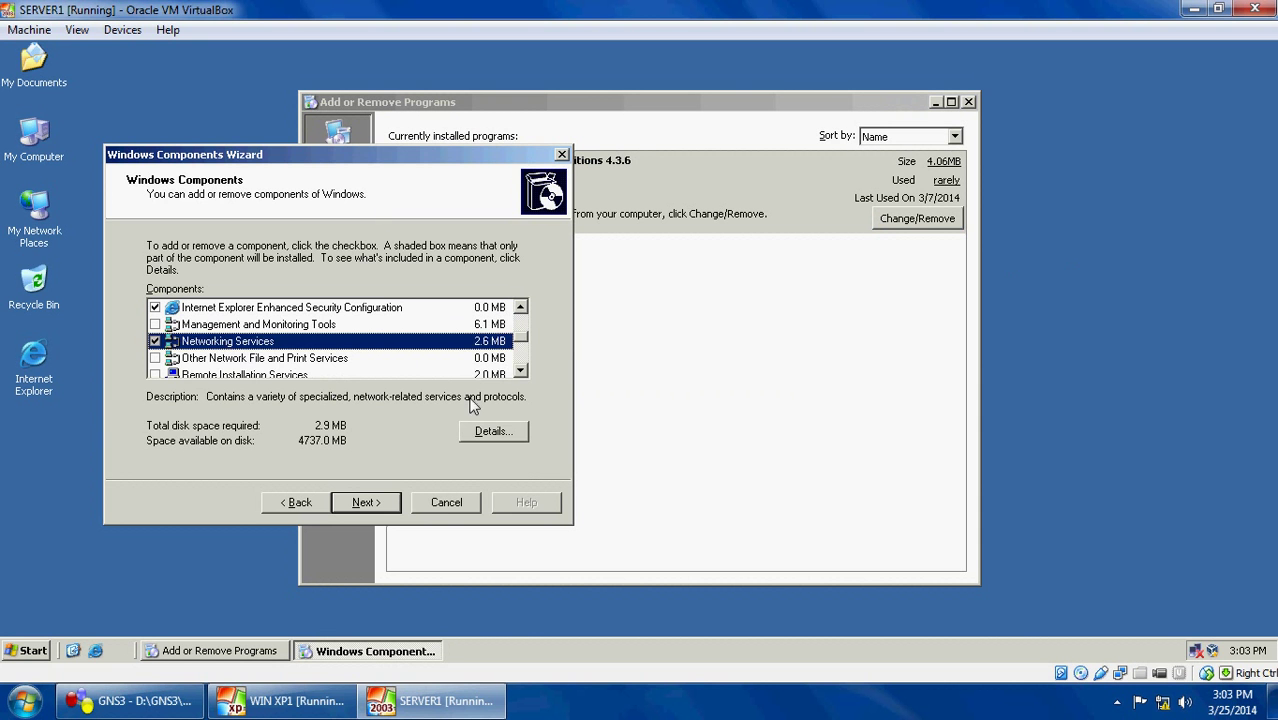
click(480, 431)
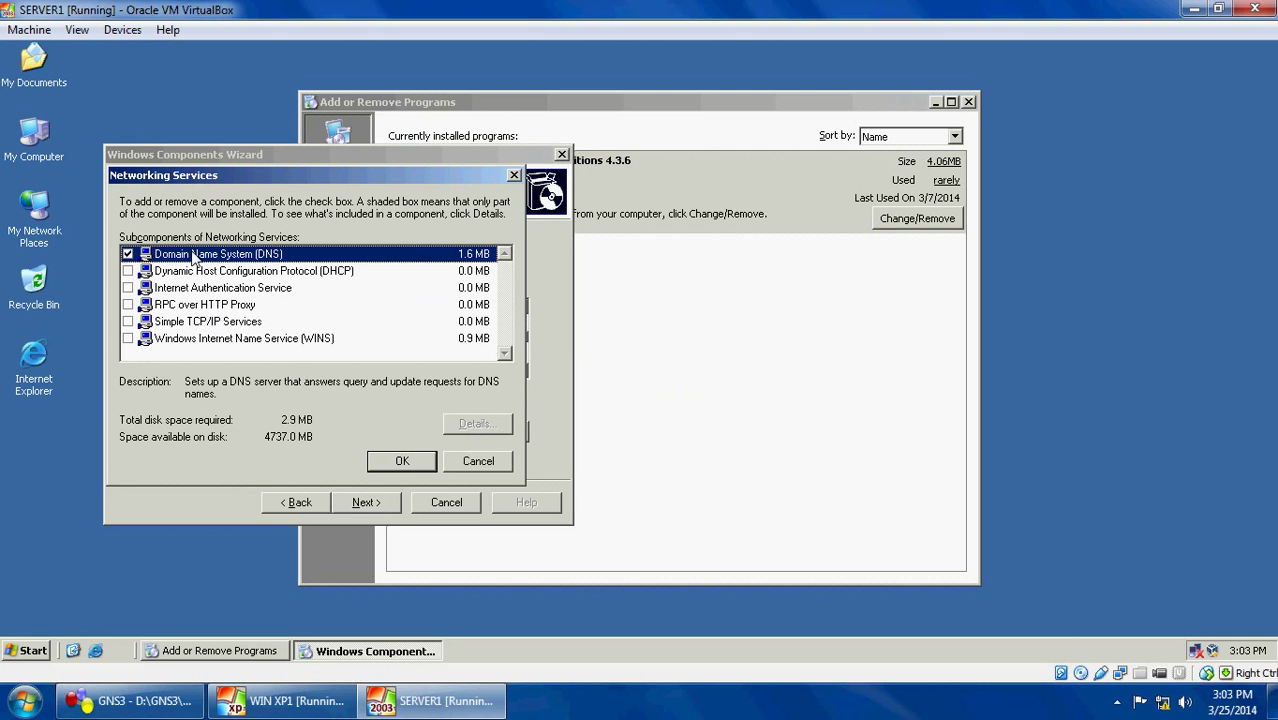
Step: Accept Networking Services with Domain Name System (DNS) selected, complete the Windows Components Wizard, and close Add or Remove Programs
click(402, 460)
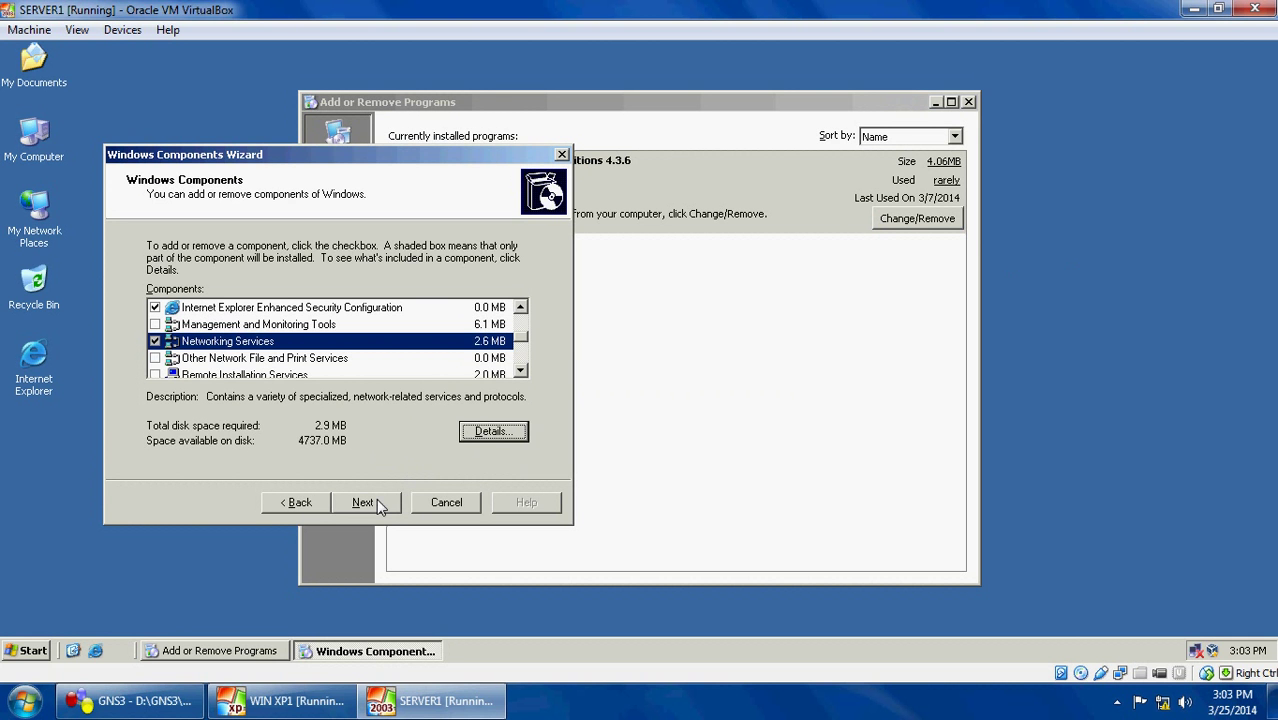
click(378, 505)
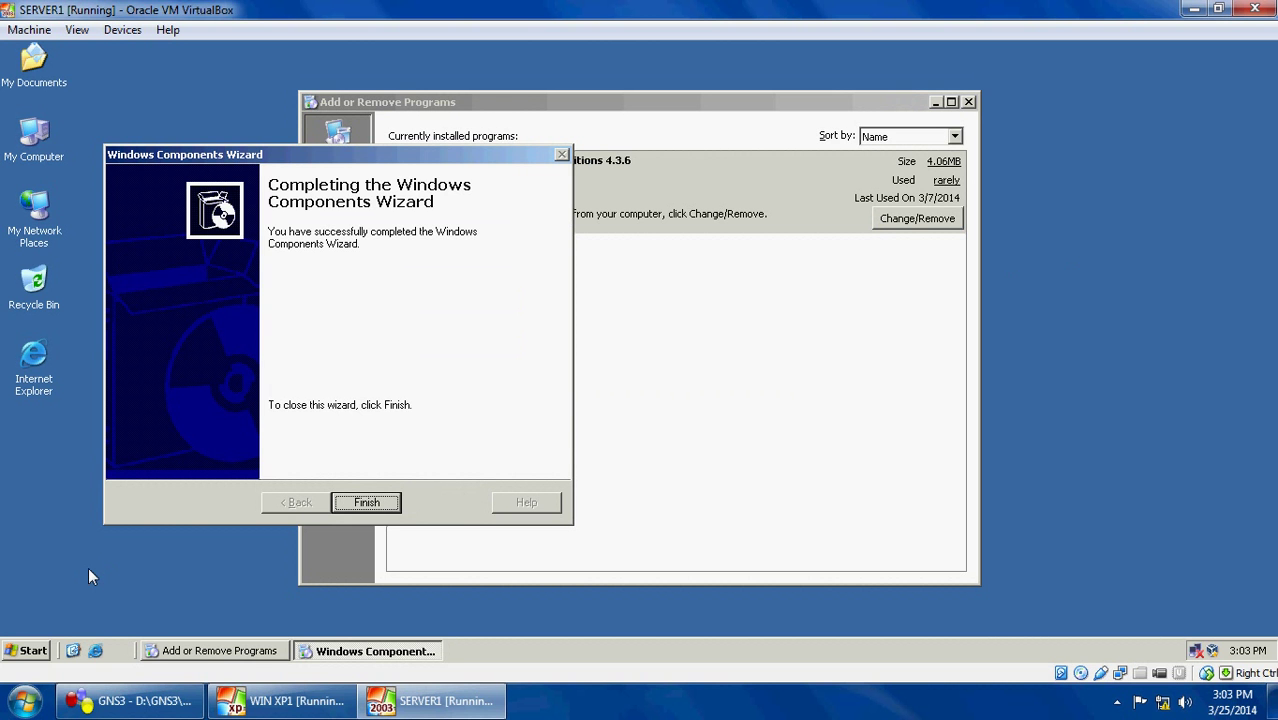
click(382, 503)
click(968, 102)
Step: Open the DNS management console and start a new zone on server SYS1
click(28, 655)
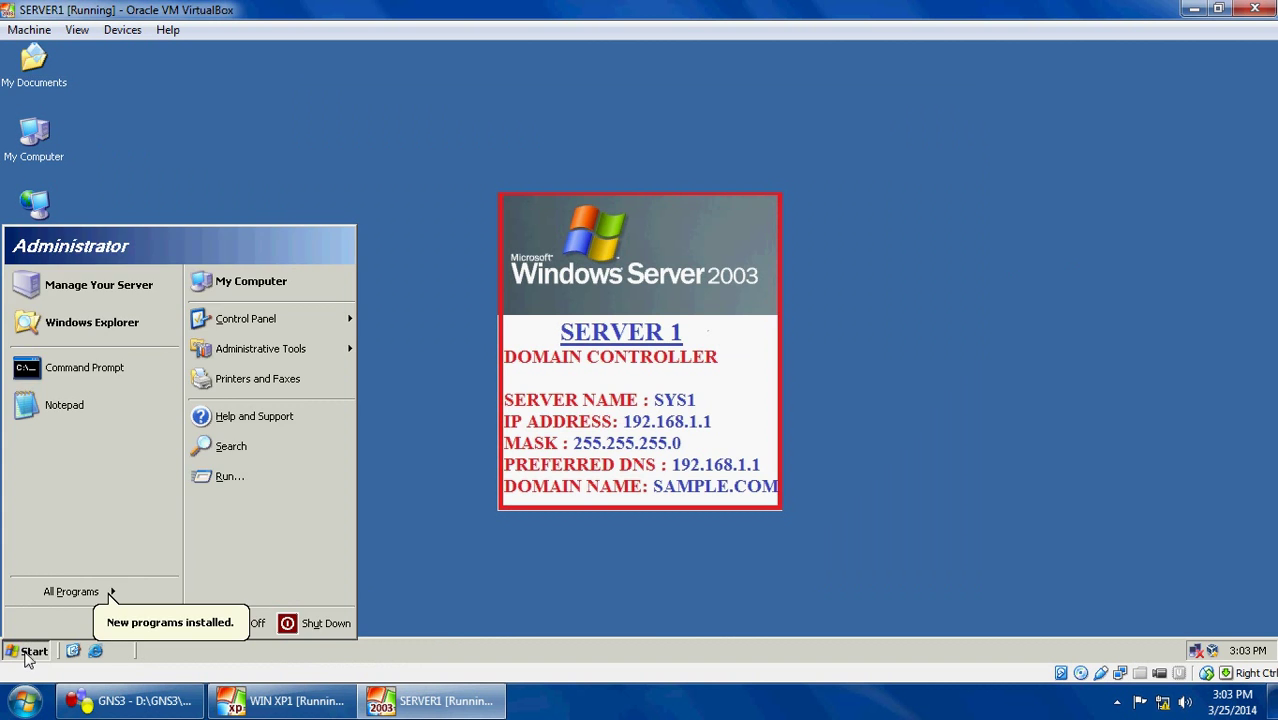
mouse_move(318, 357)
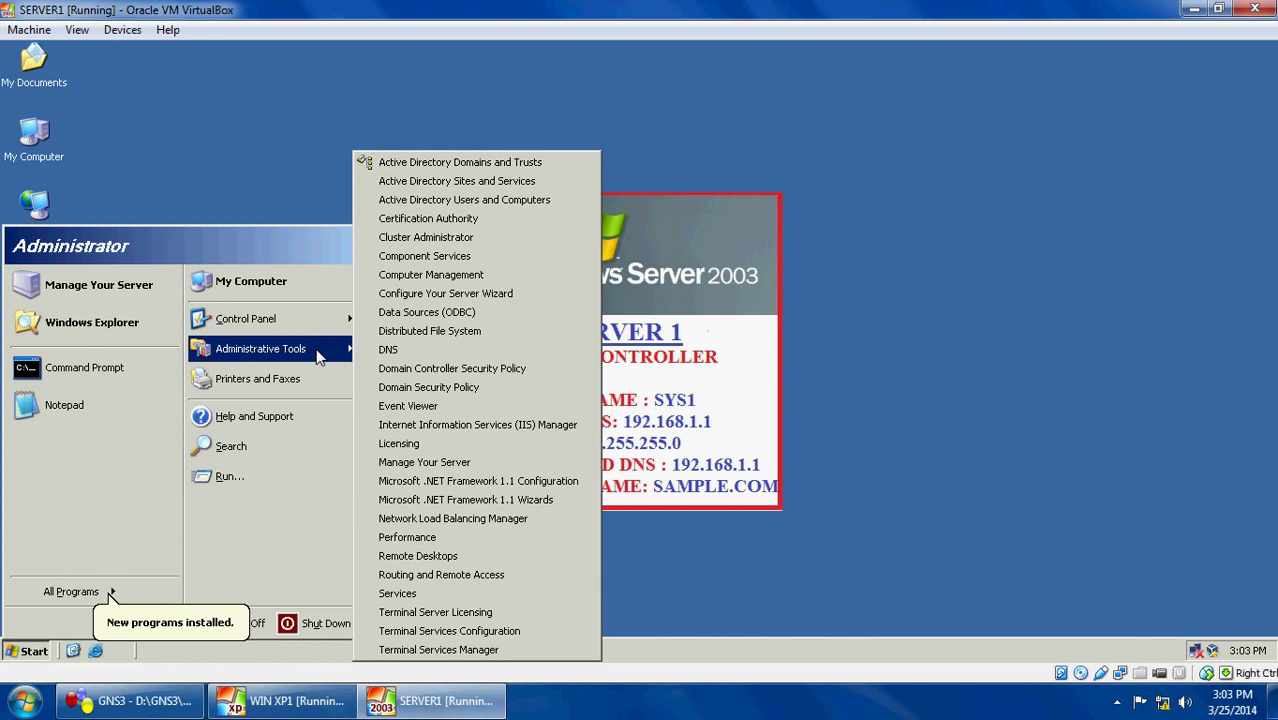
click(379, 352)
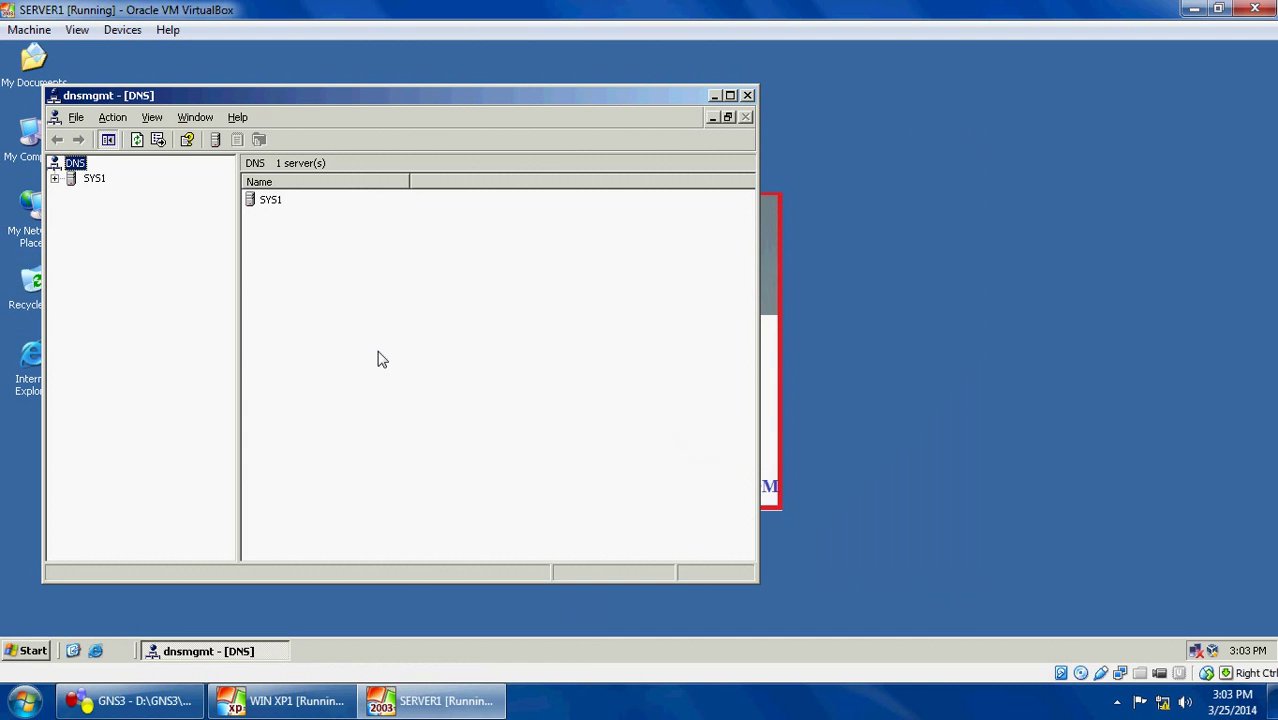
click(74, 179)
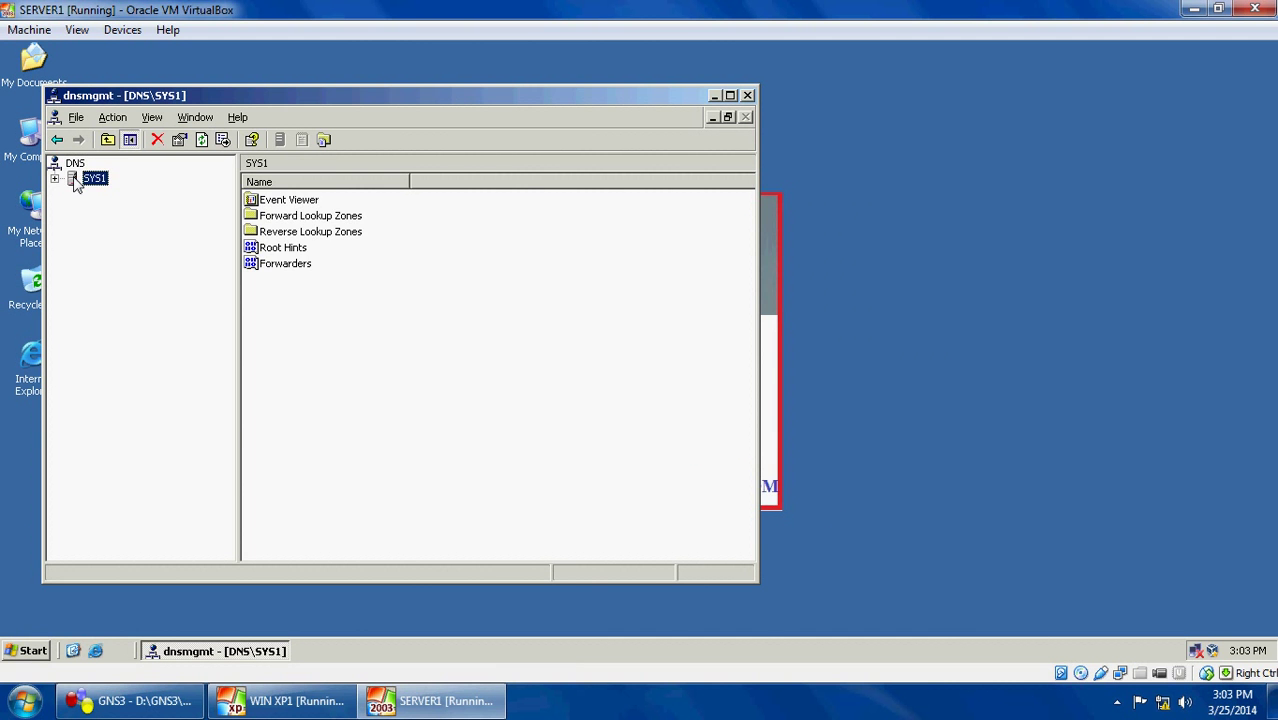
right_click(76, 184)
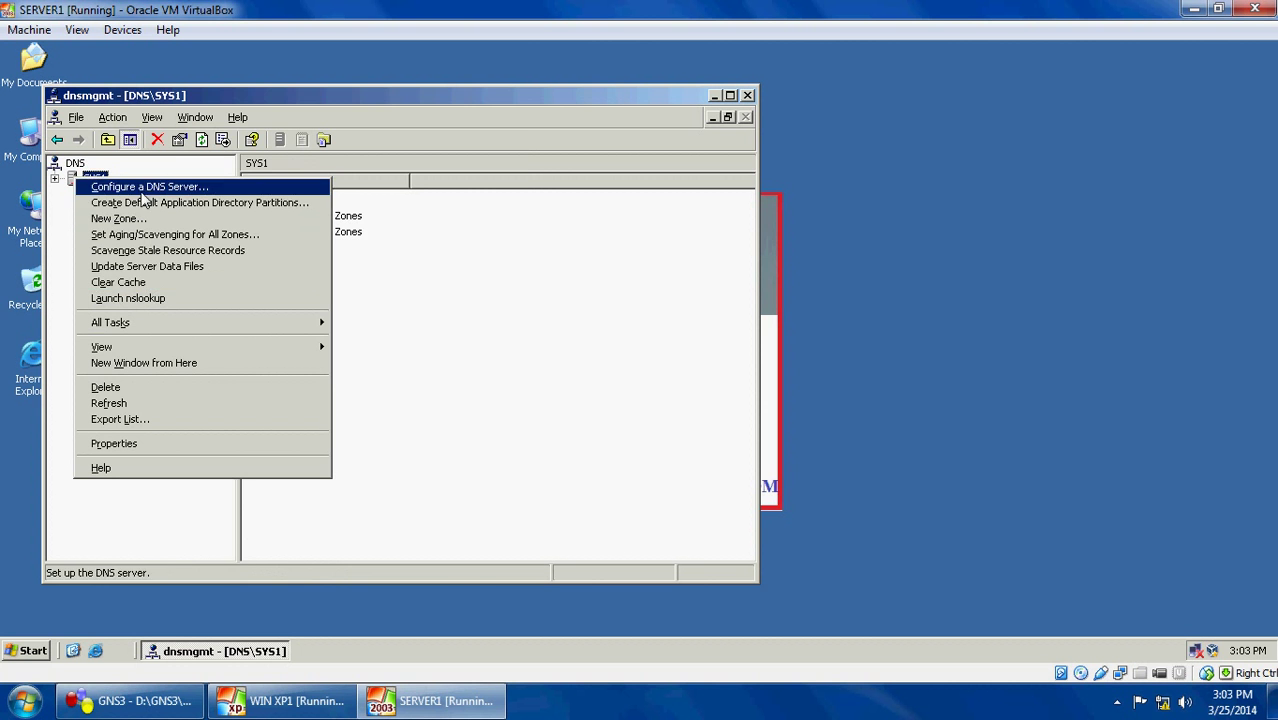
click(130, 219)
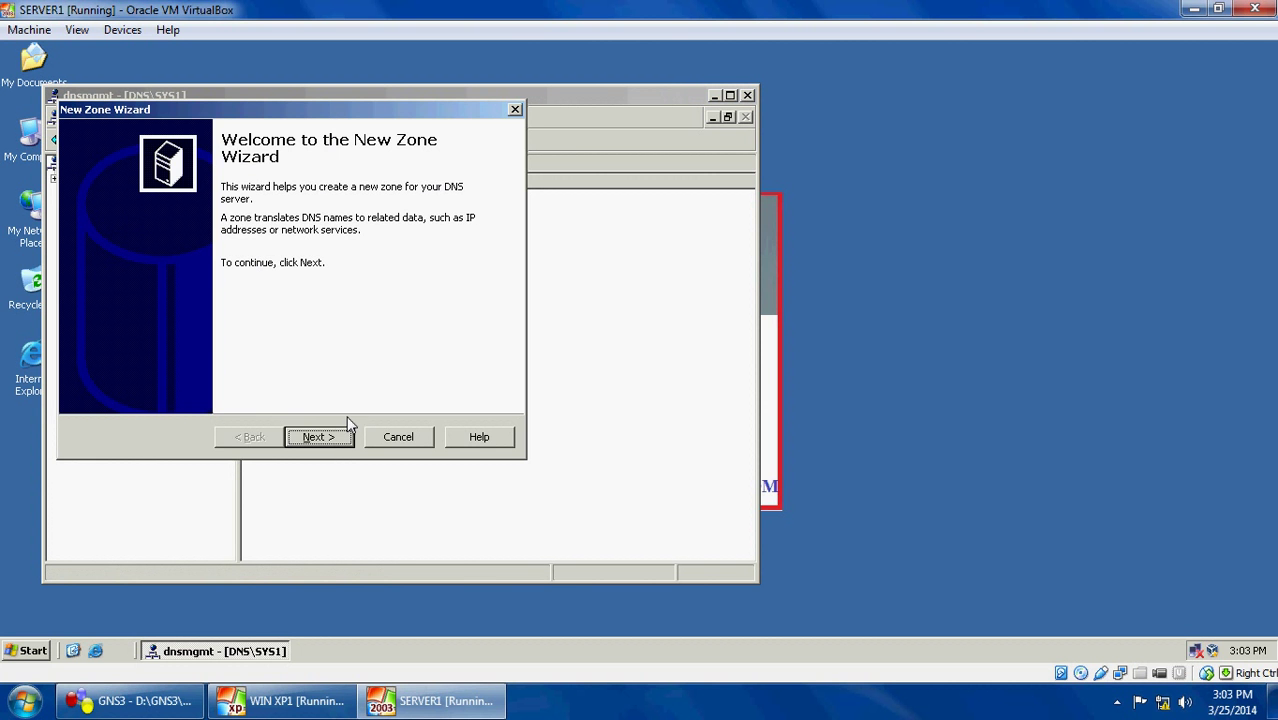
Step: Choose an Active Directory-stored primary forward lookup zone replicated to all domain controllers in the sample.com domain
click(327, 440)
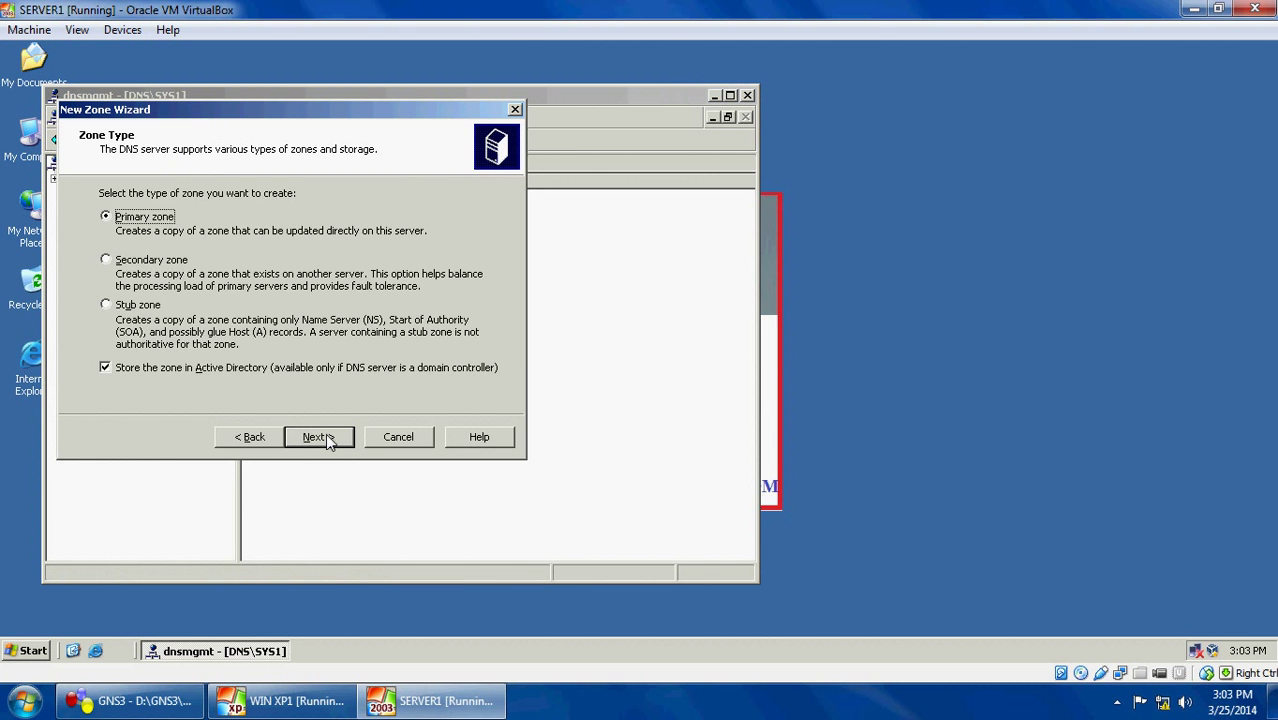
click(318, 437)
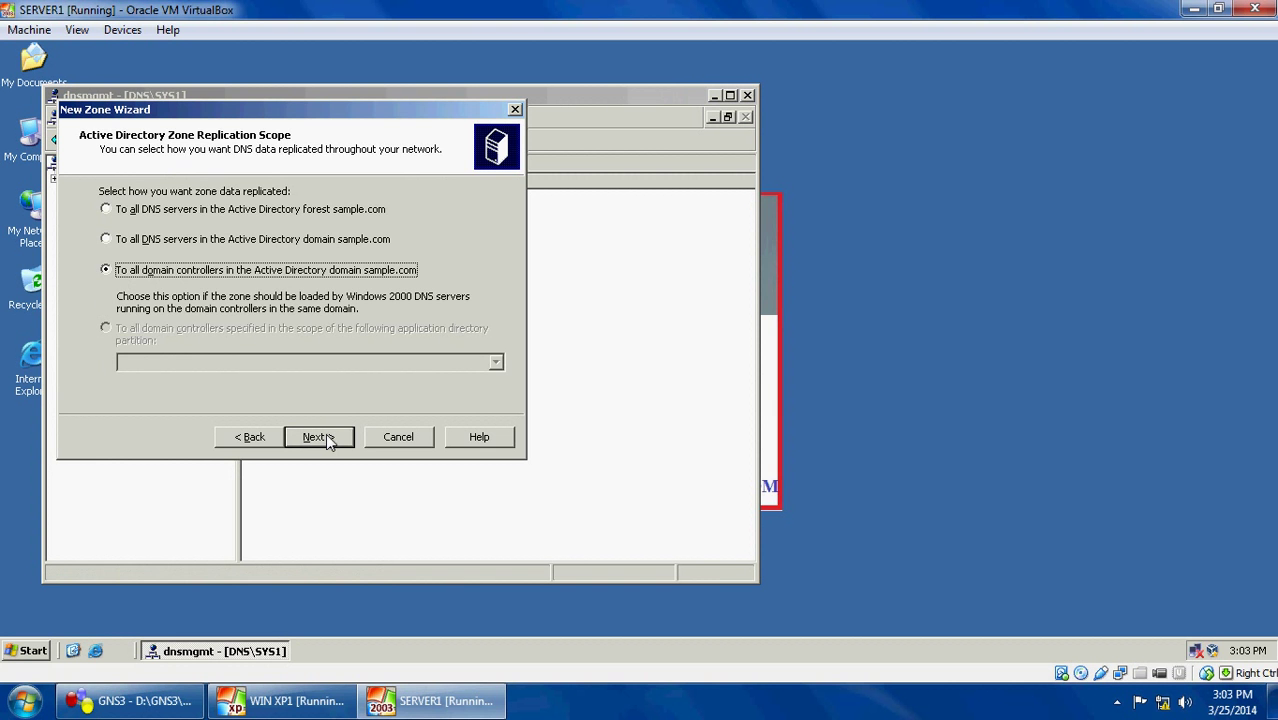
click(318, 437)
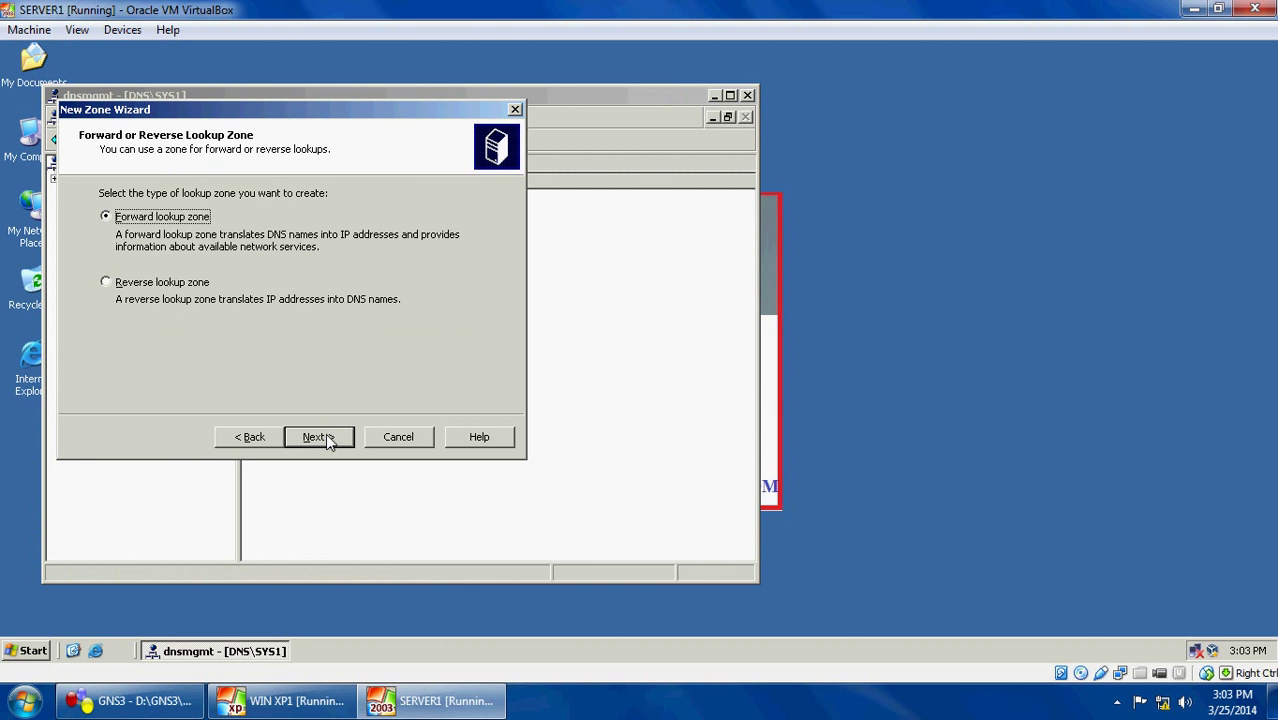
click(318, 437)
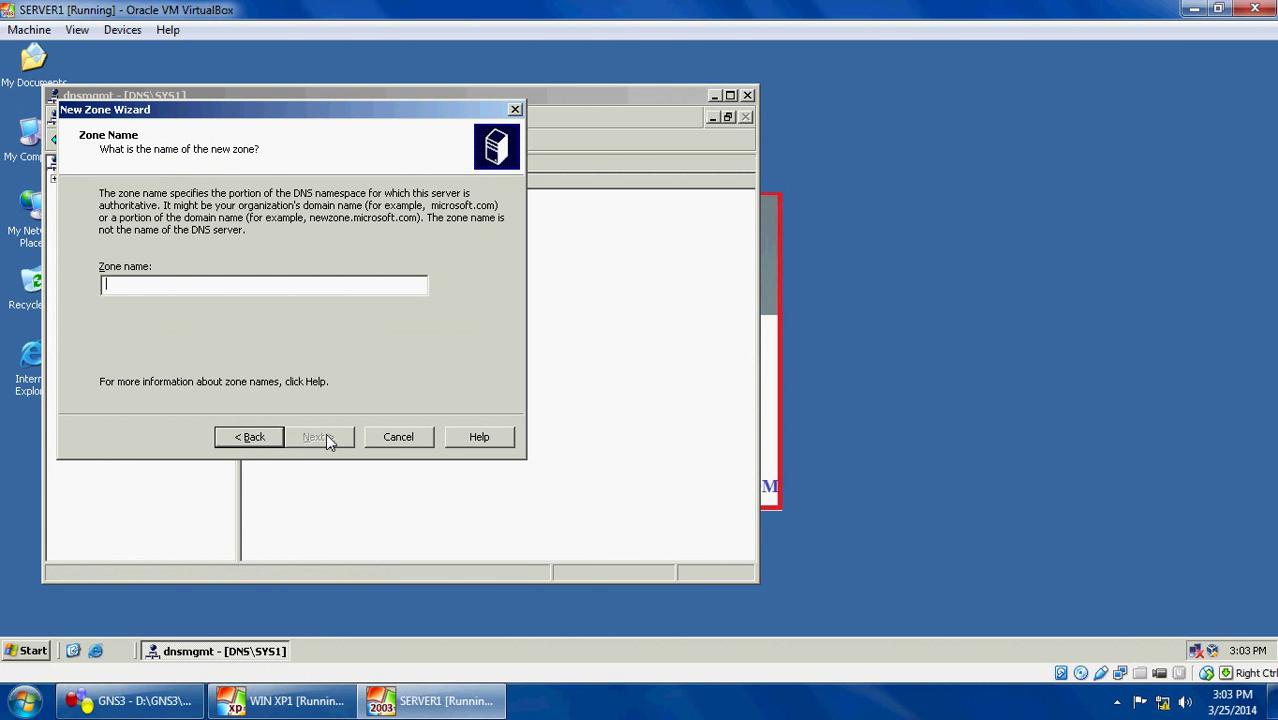
Step: Name the new zone gvda.com, allow both nonsecure and secure dynamic updates, and finish the New Zone Wizard
text(gvda.com)
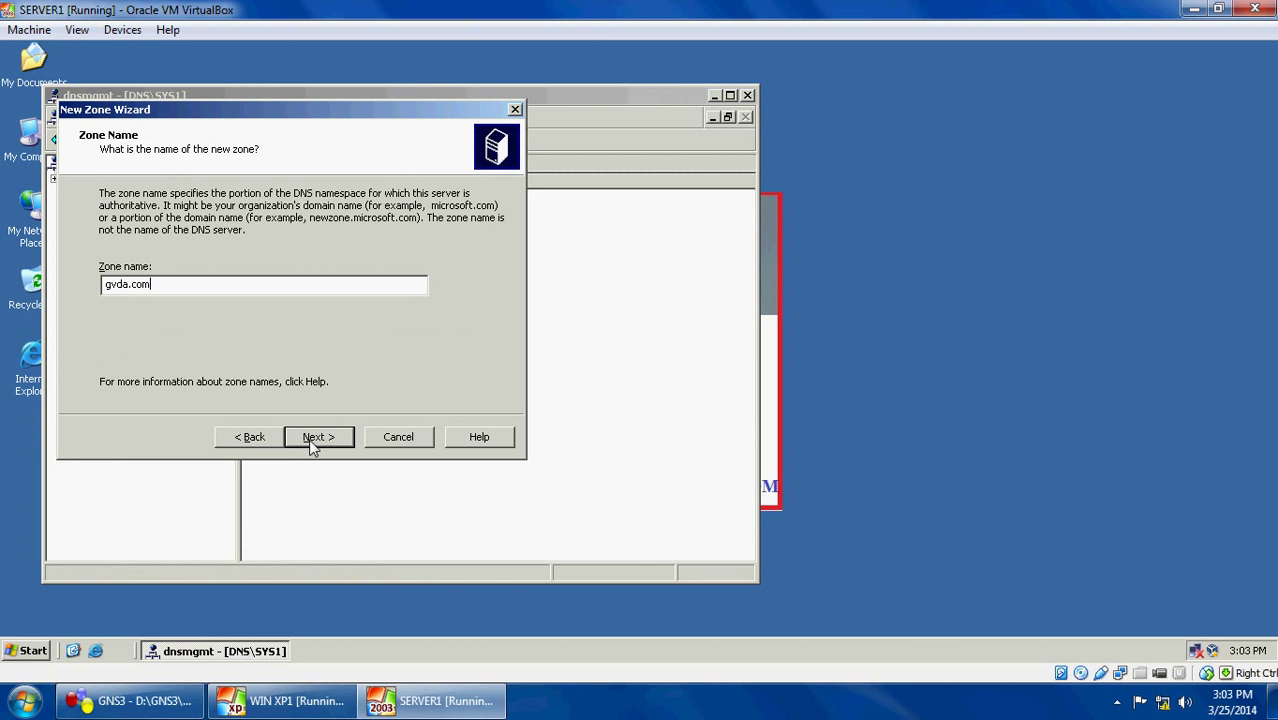
click(309, 441)
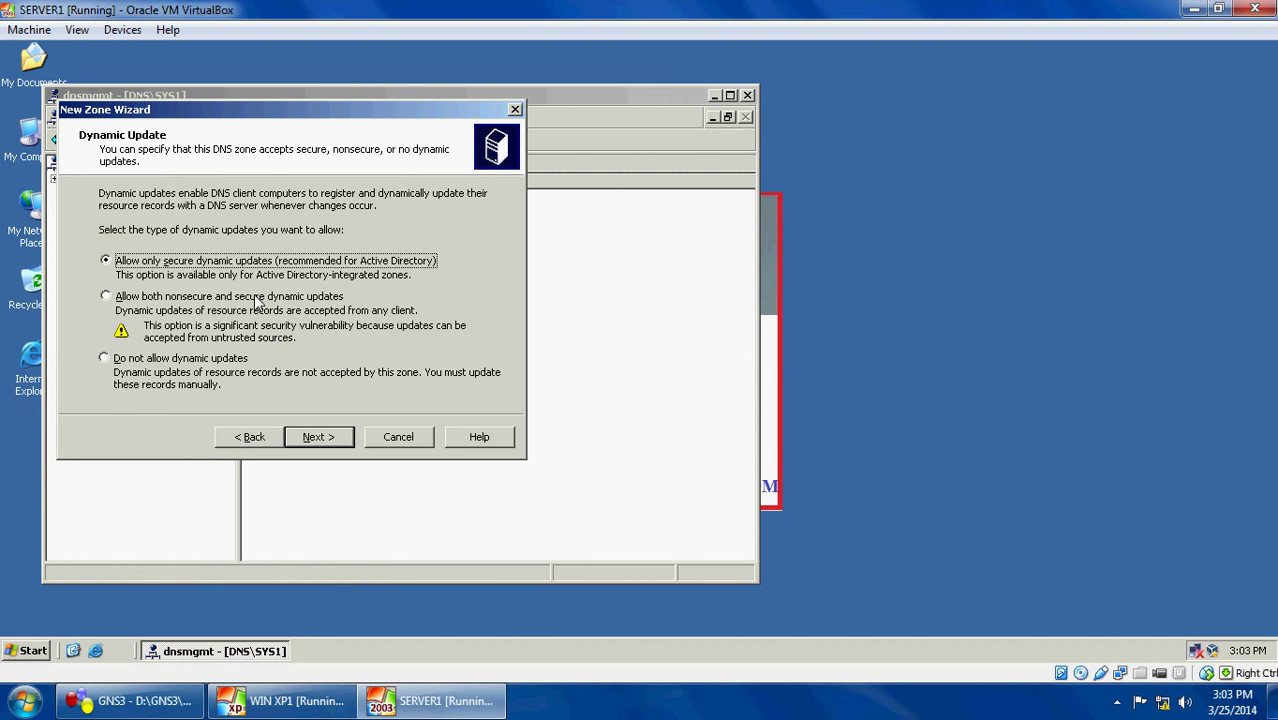
click(258, 303)
click(318, 436)
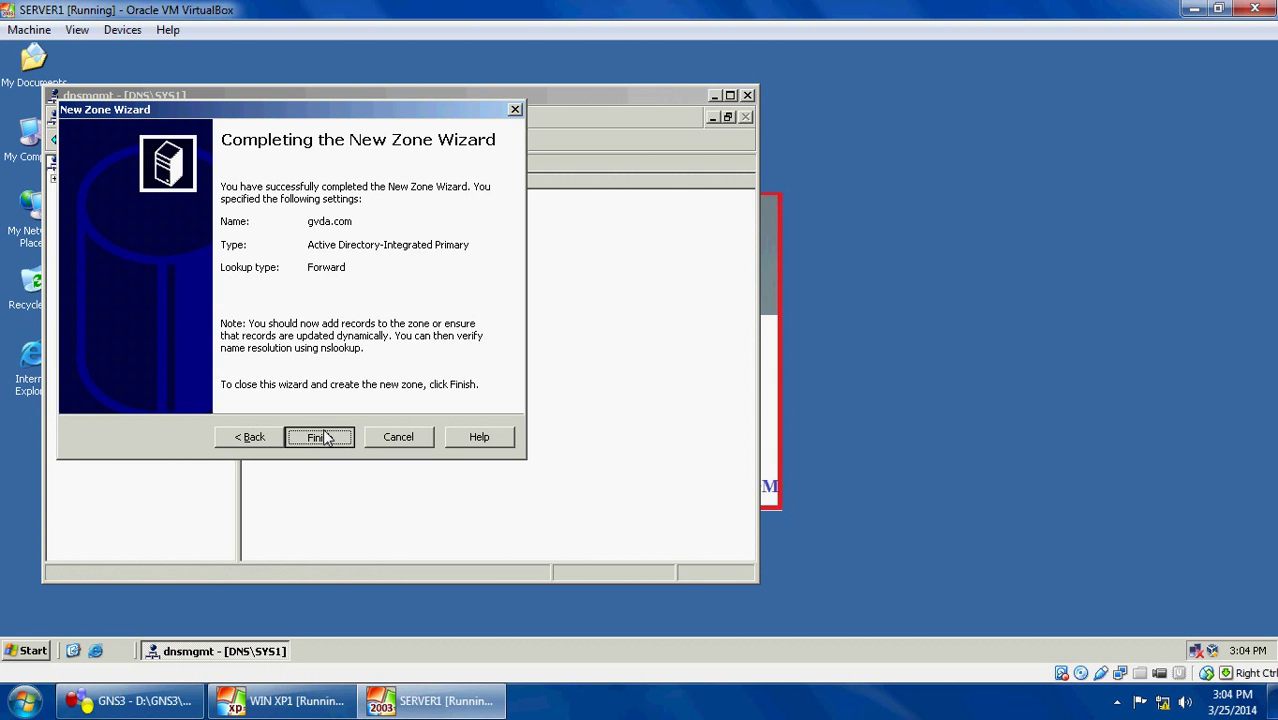
click(320, 437)
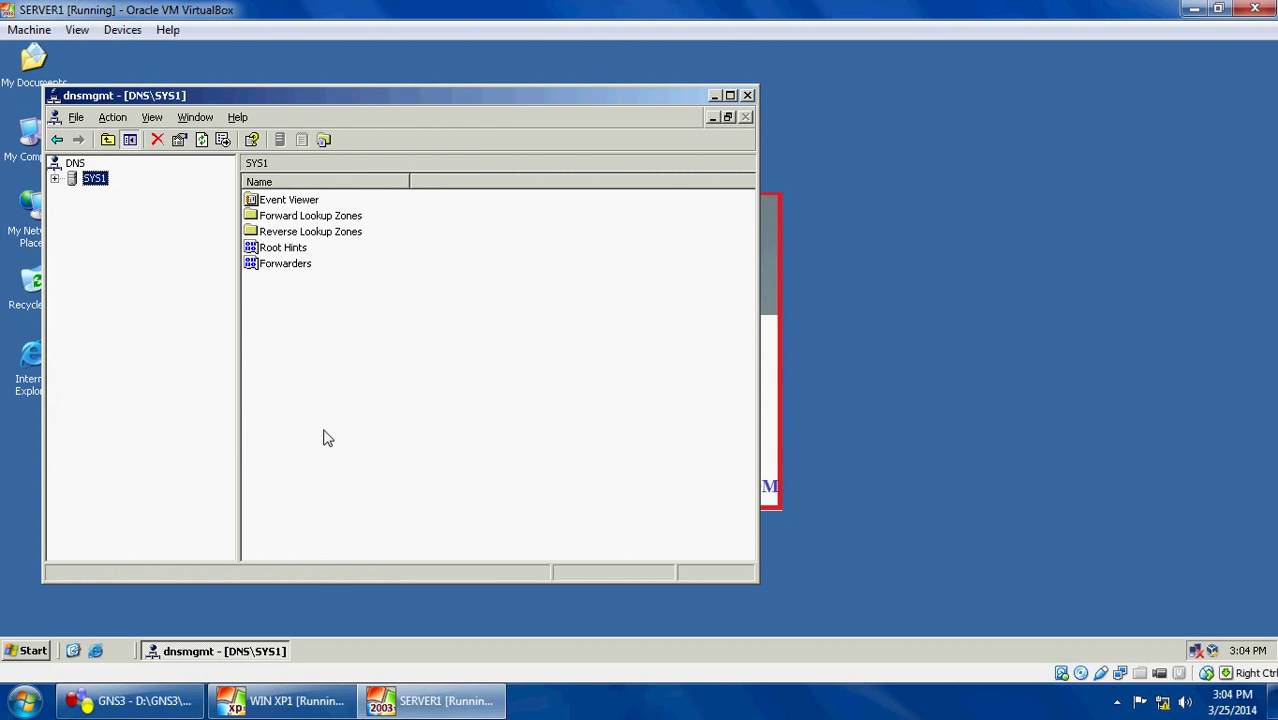
Step: Open the gvda.com zone under the forward lookup zones of server SYS1
click(56, 179)
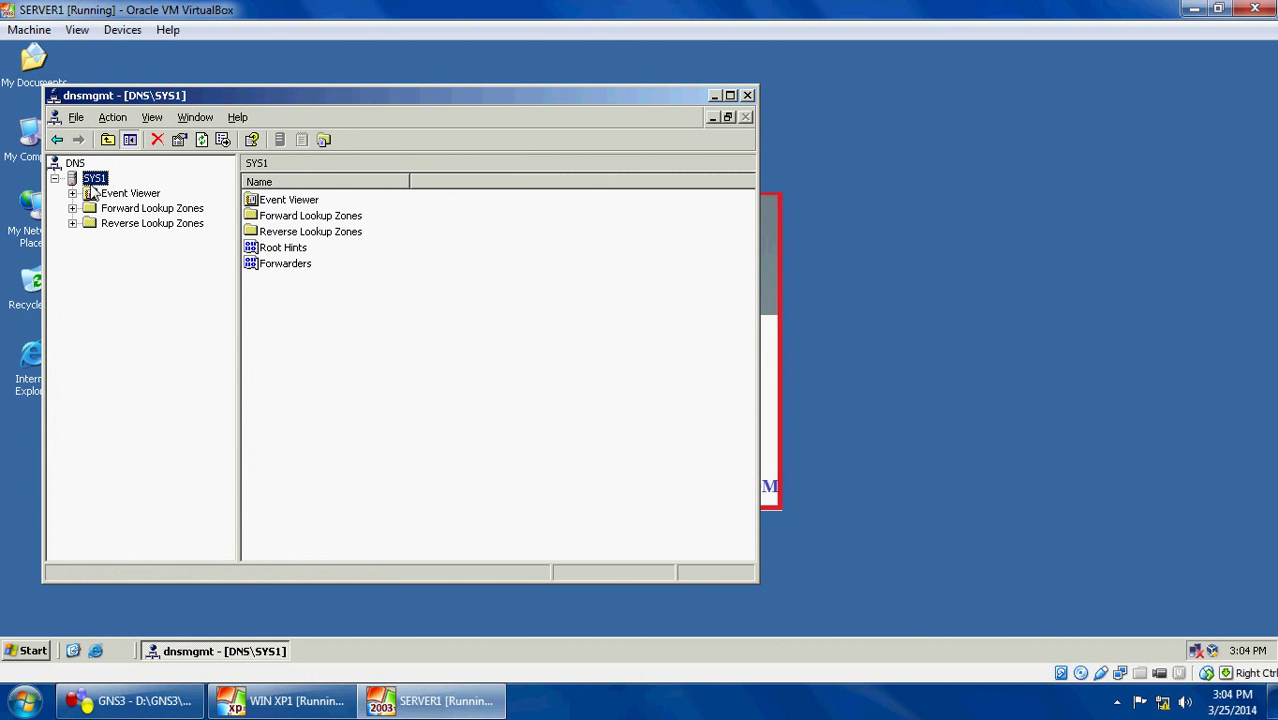
click(75, 206)
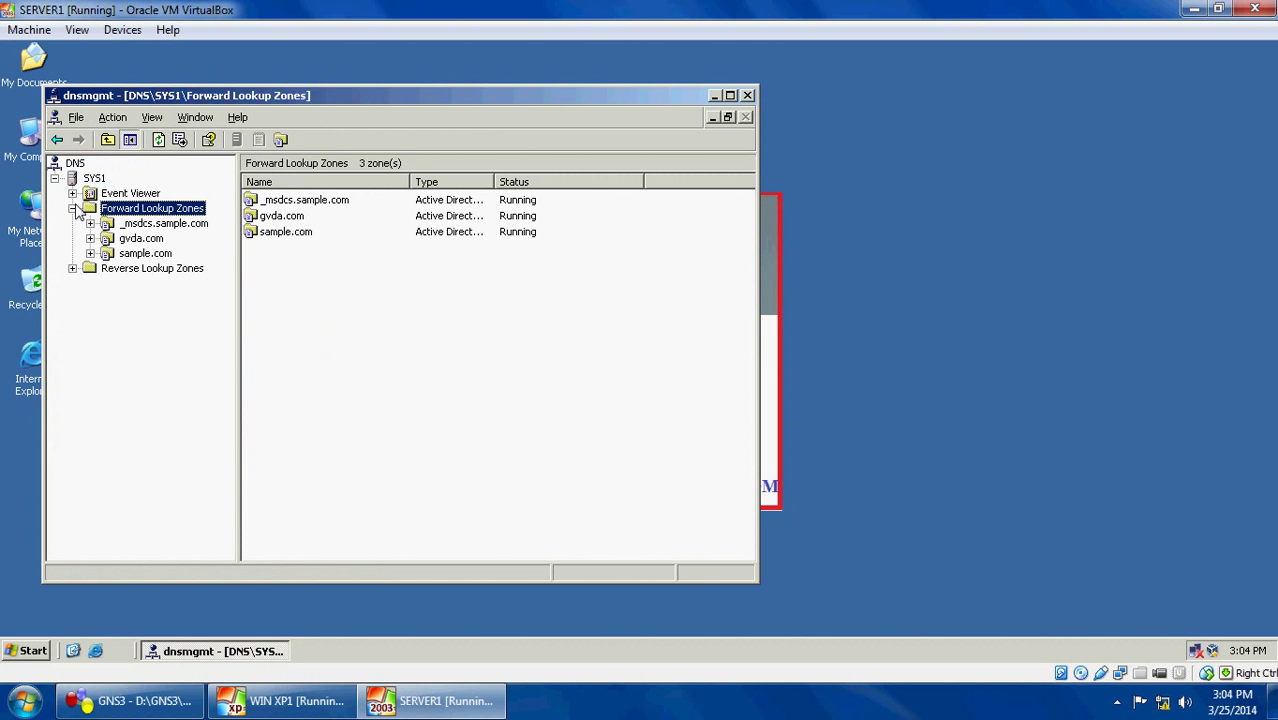
click(136, 241)
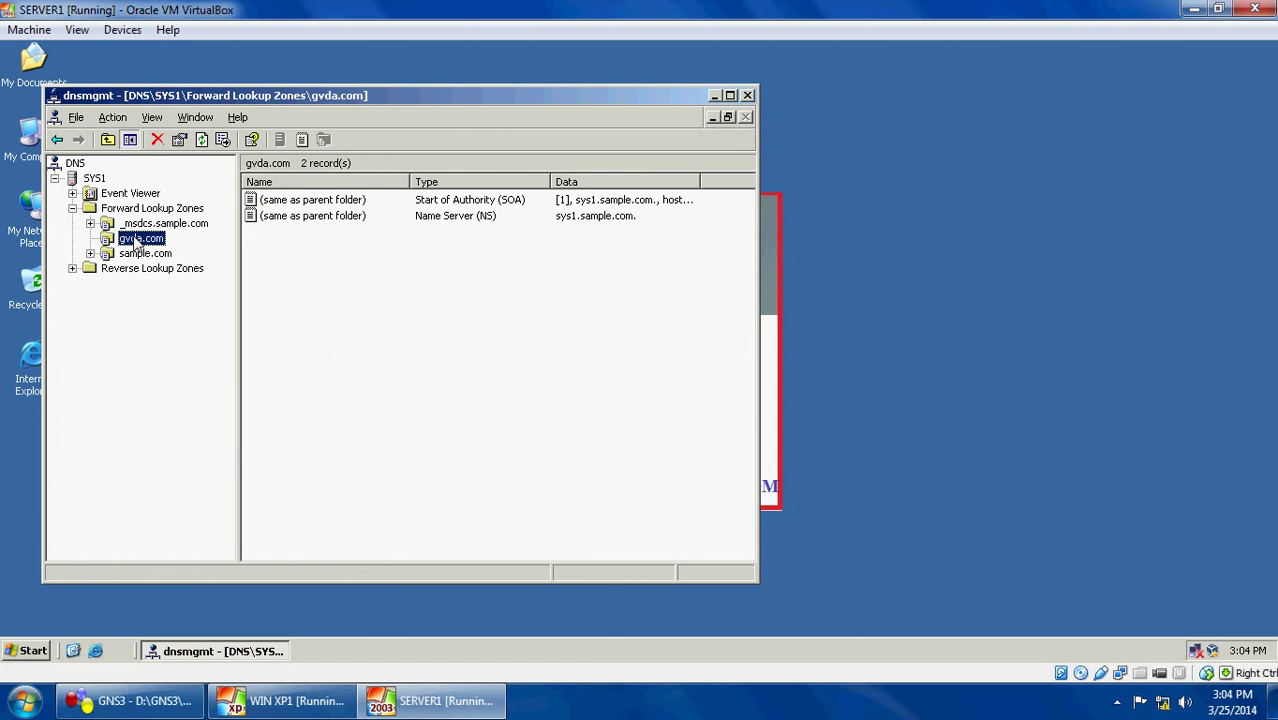
Step: Add a host (A) record named sys1 with IP address 192.168.1.1 to the gvda.com zone
right_click(136, 241)
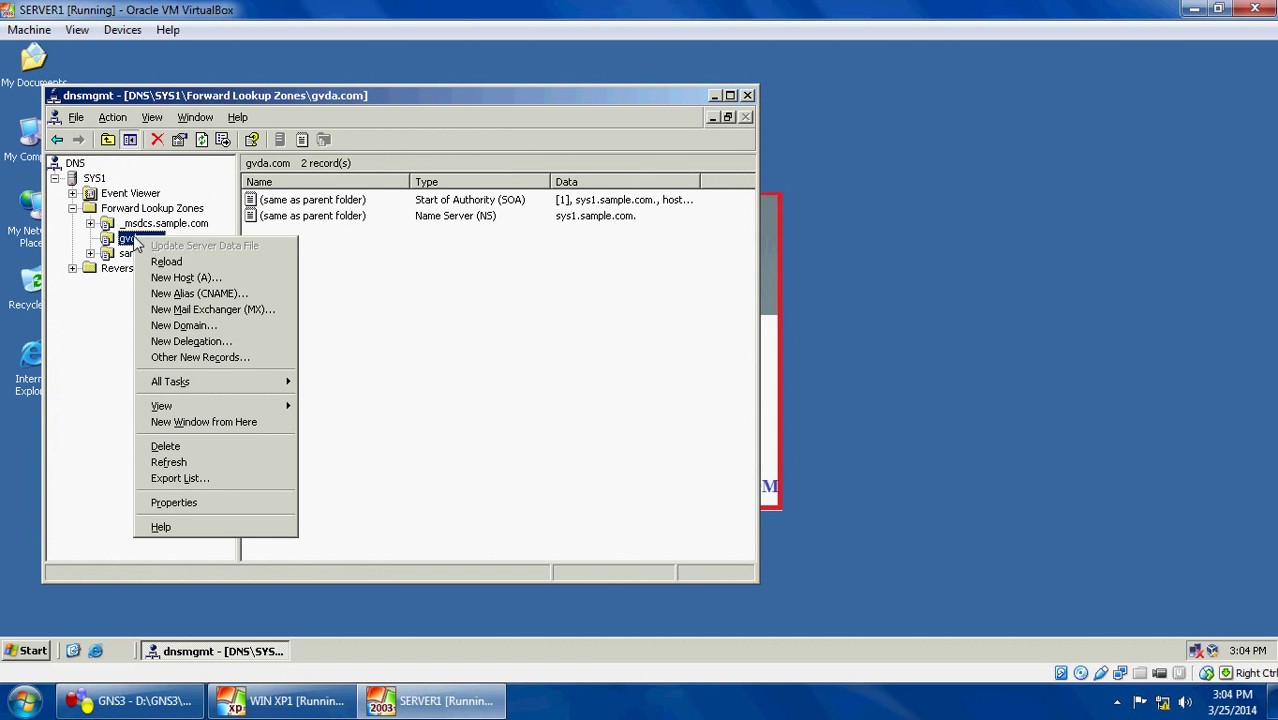
click(172, 278)
text(s)
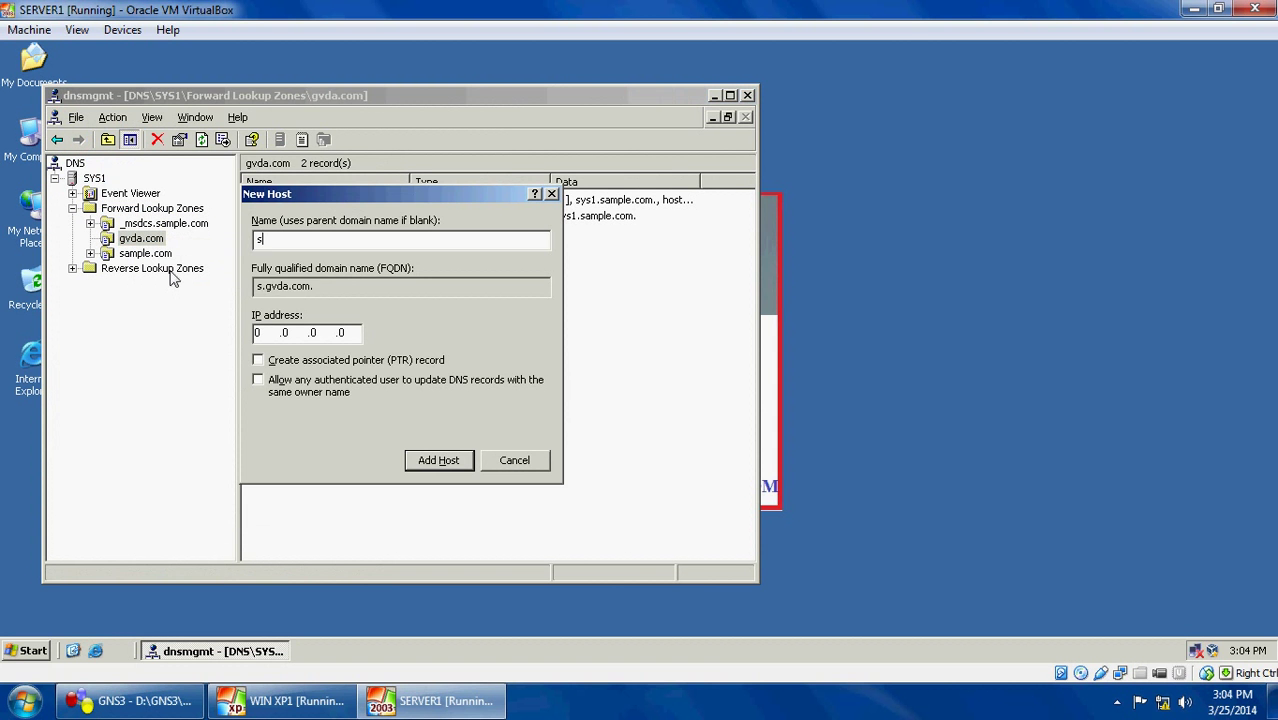
text(ys1)
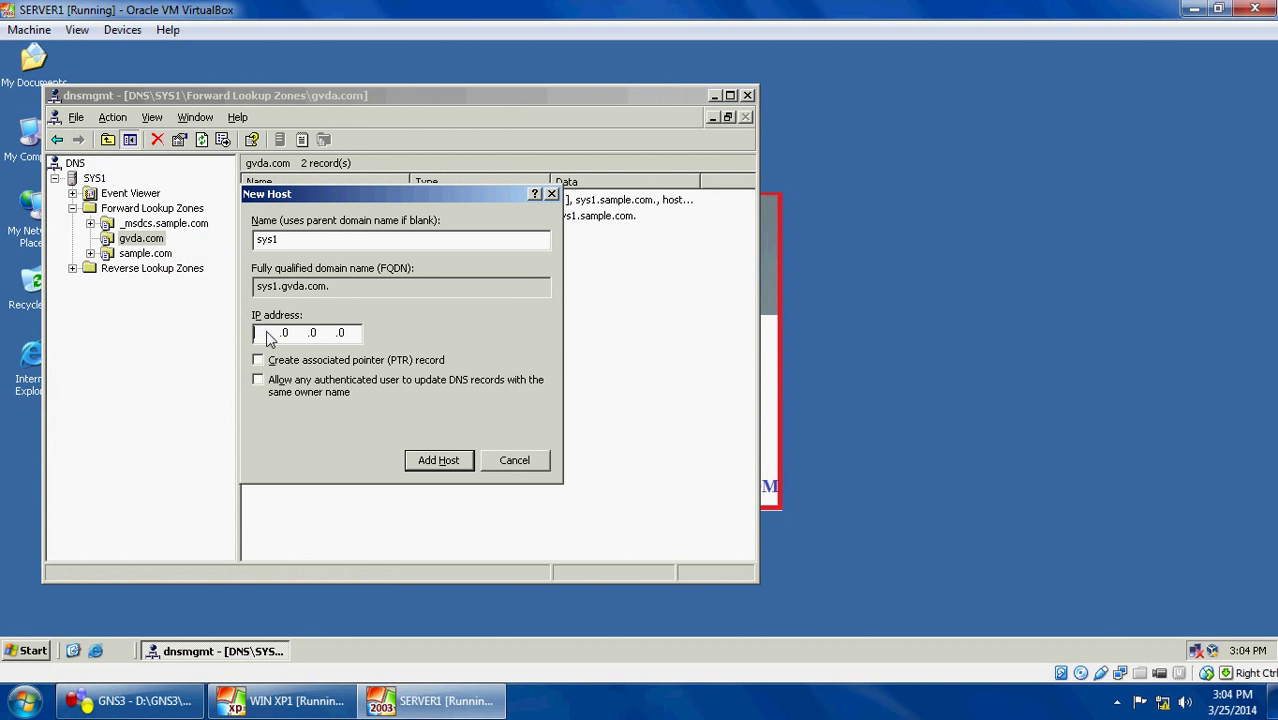
text(192.1)
text(68.1)
text(1 .1)
click(462, 466)
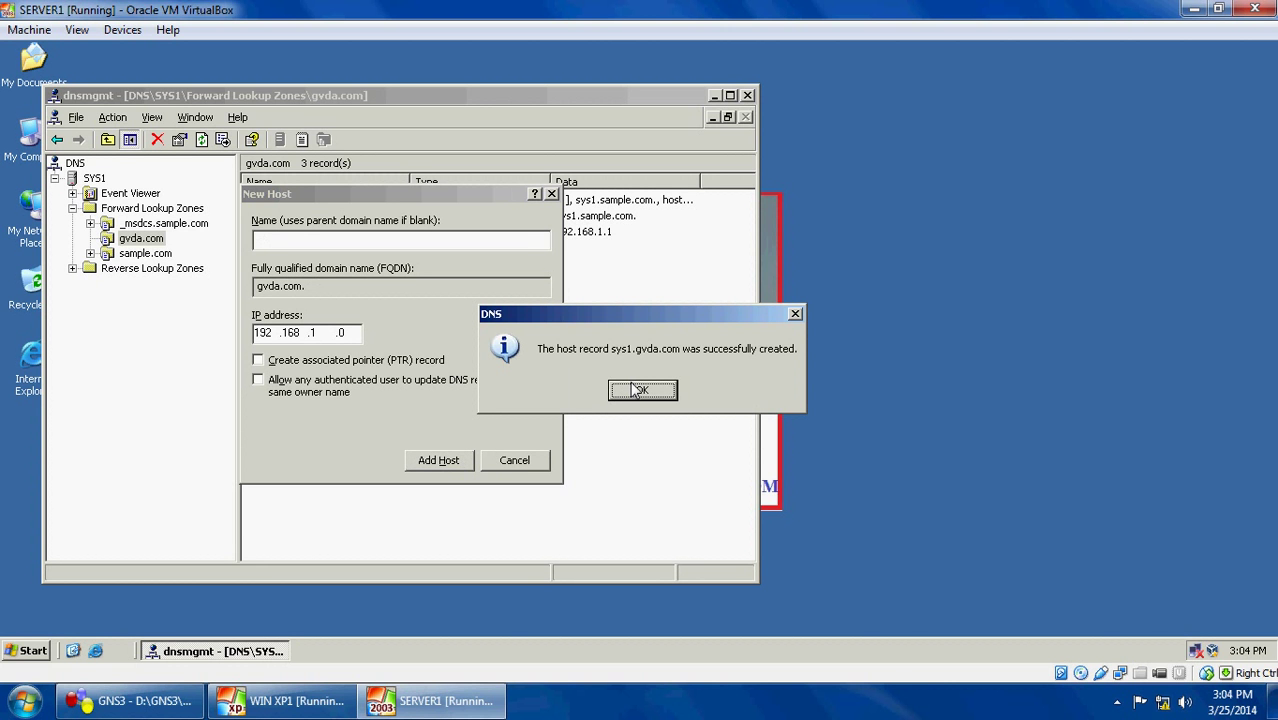
click(641, 390)
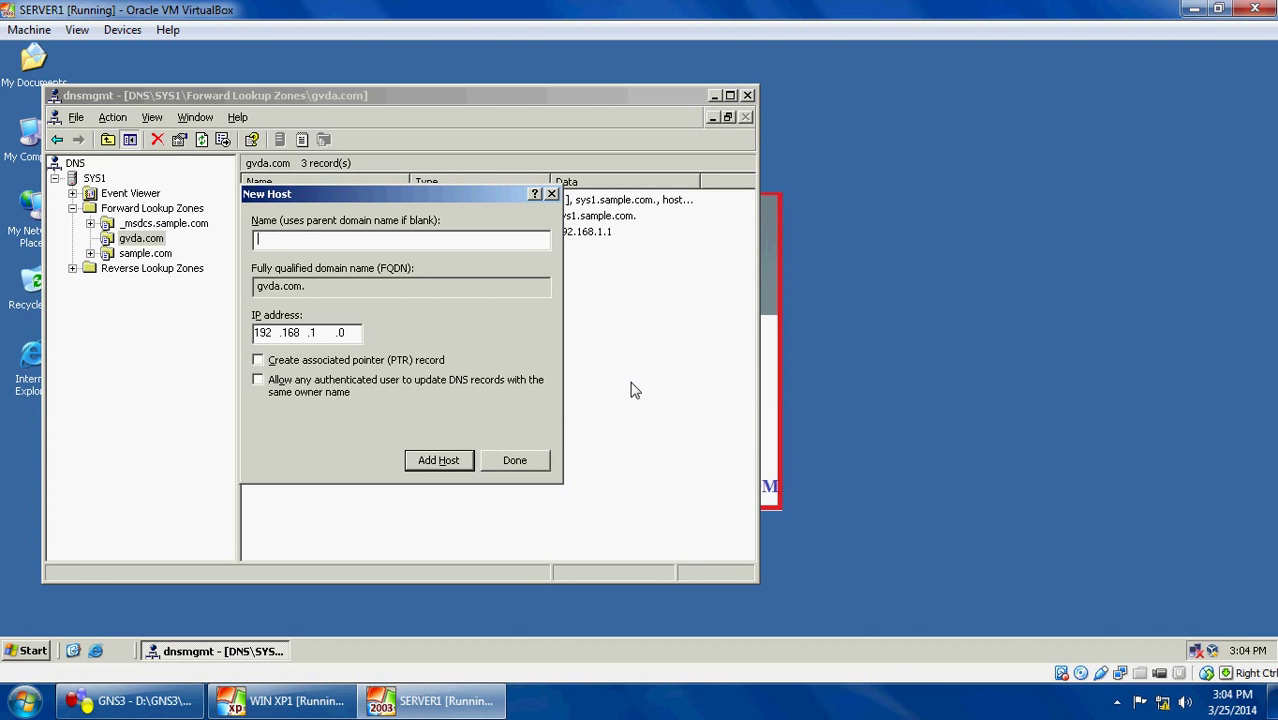
click(503, 464)
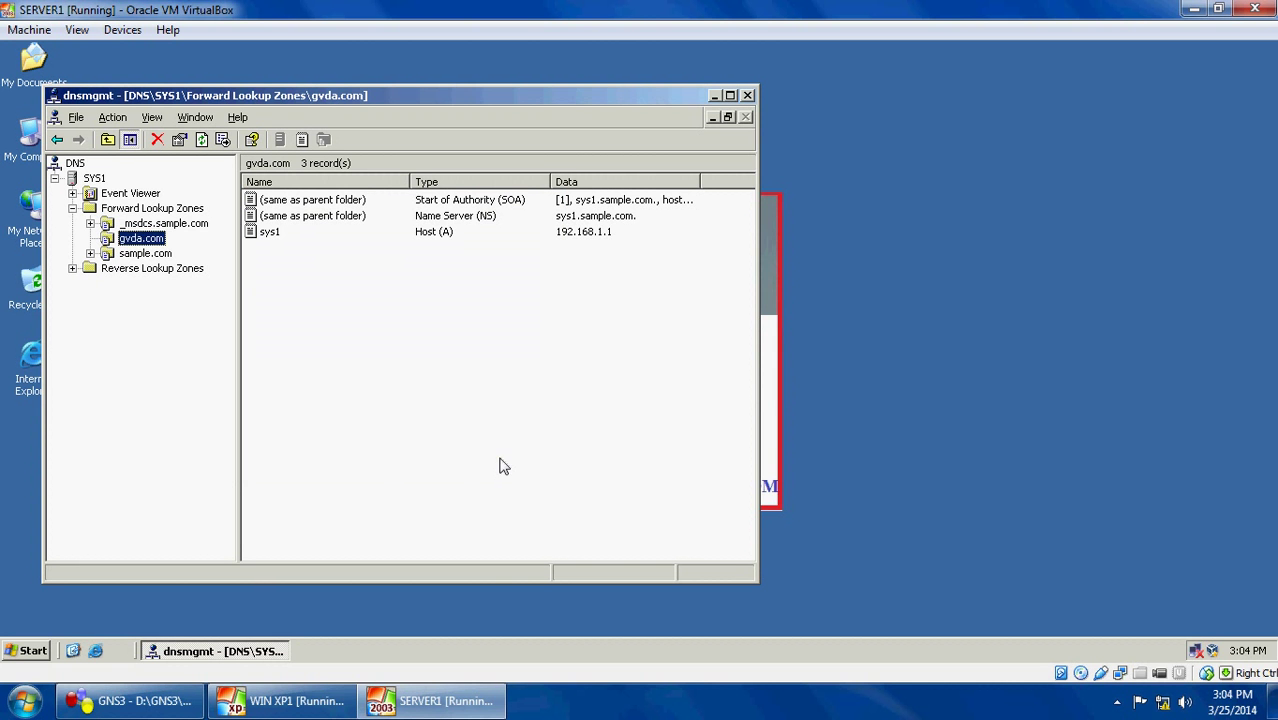
right_click(124, 245)
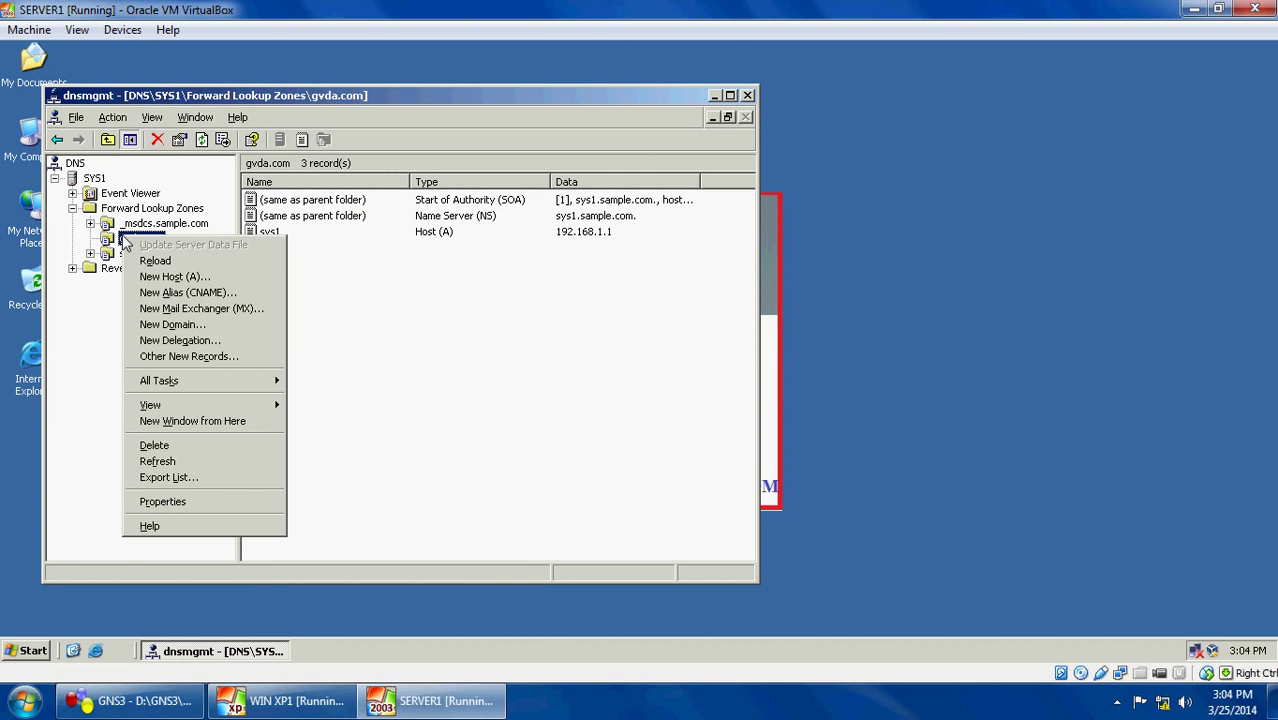
click(157, 280)
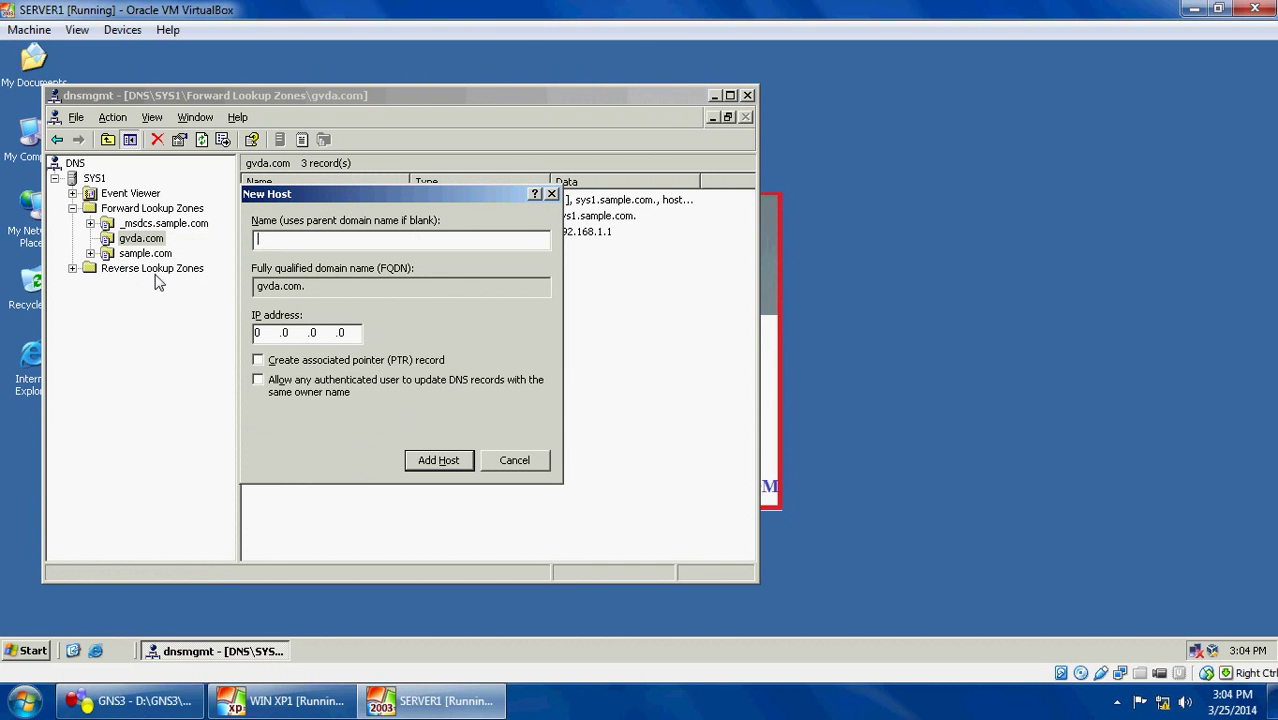
click(516, 461)
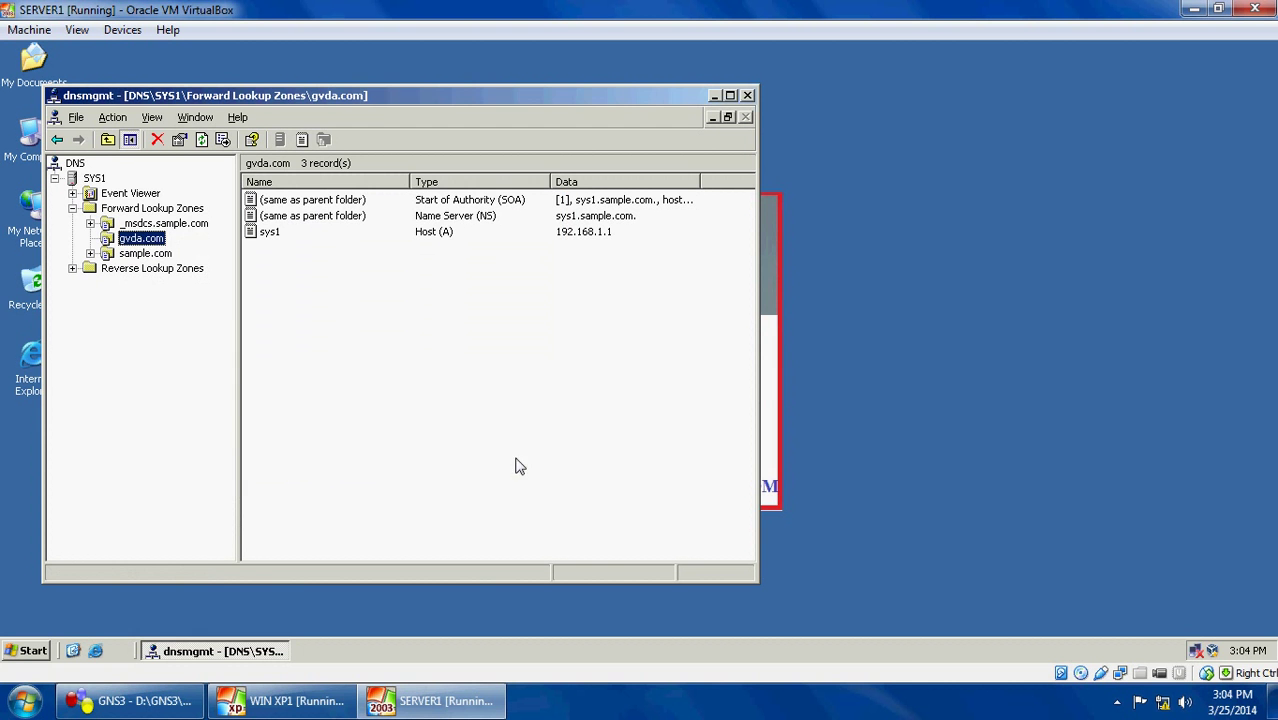
Step: Start a new alias (CNAME) record in gvda.com and choose the sys1 host from the sample.com zone as its target
right_click(125, 246)
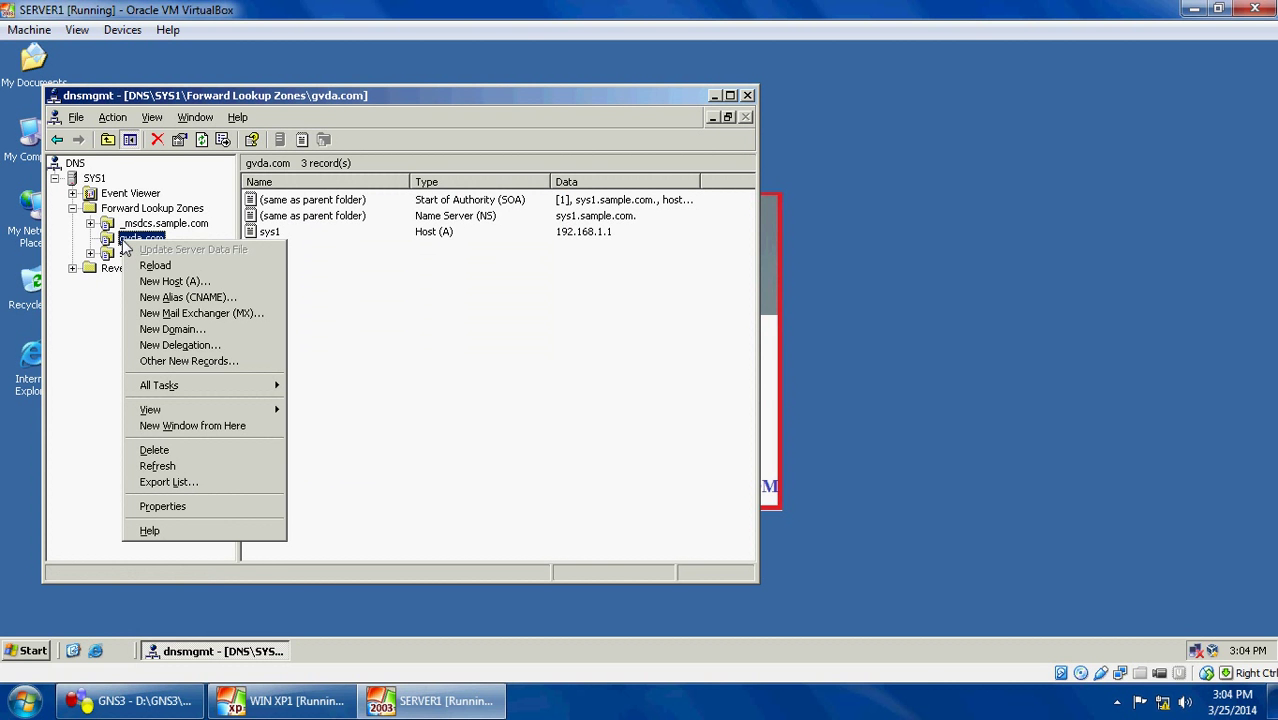
click(170, 298)
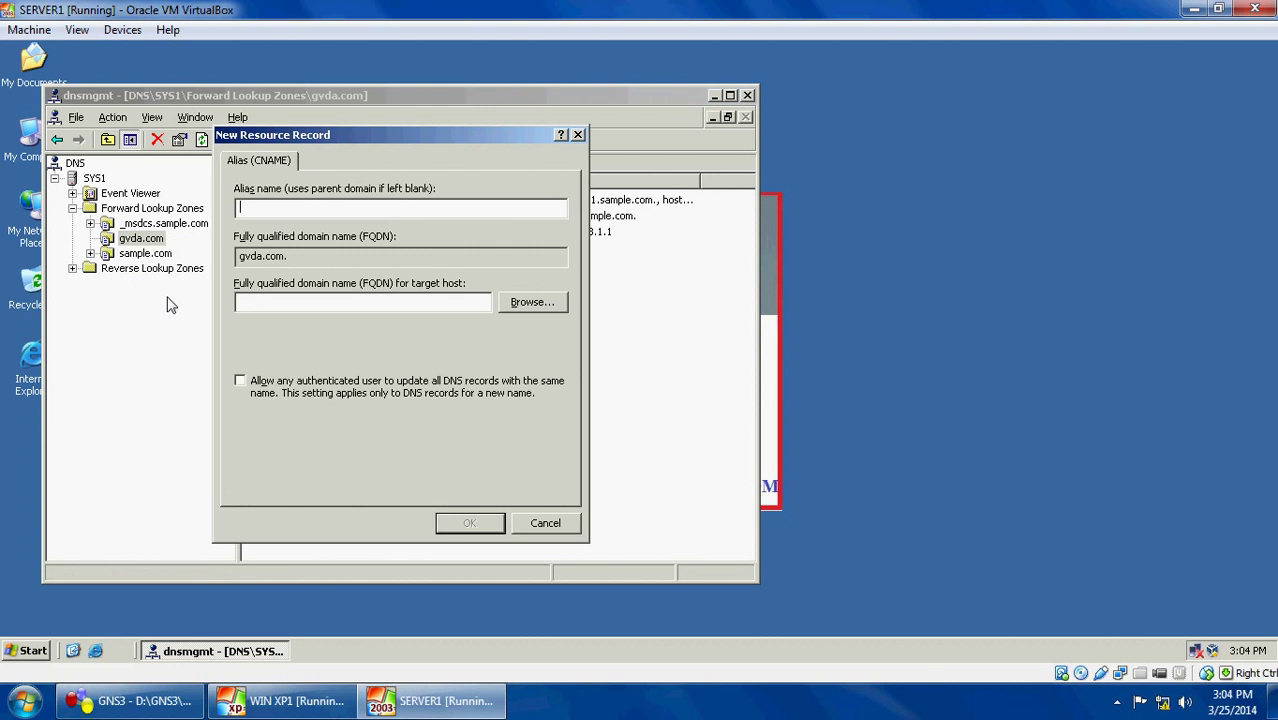
click(531, 303)
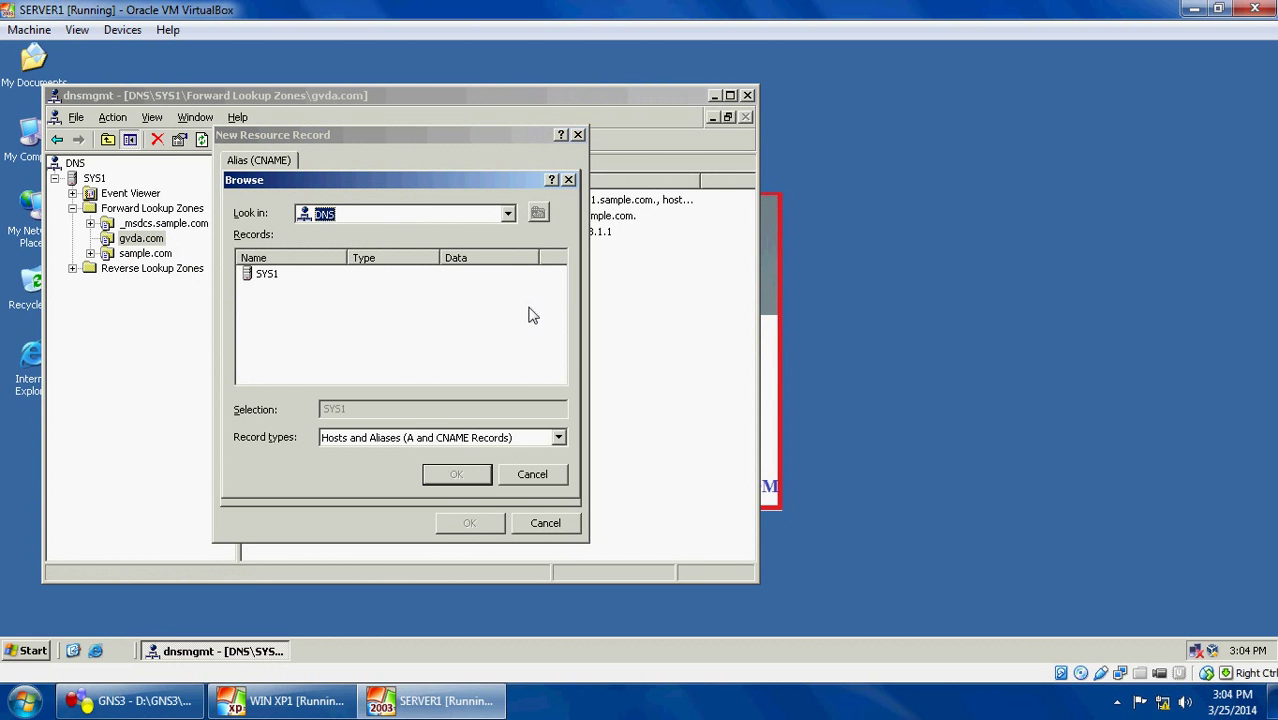
double_click(266, 276)
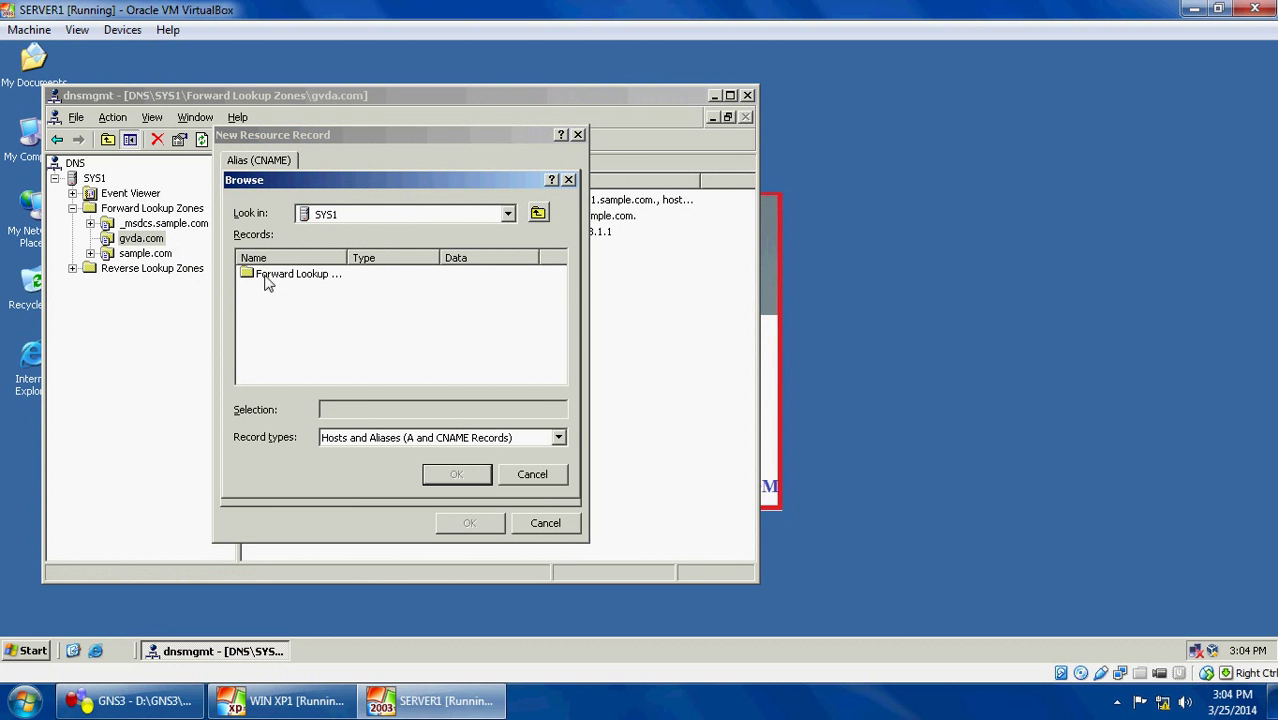
double_click(270, 275)
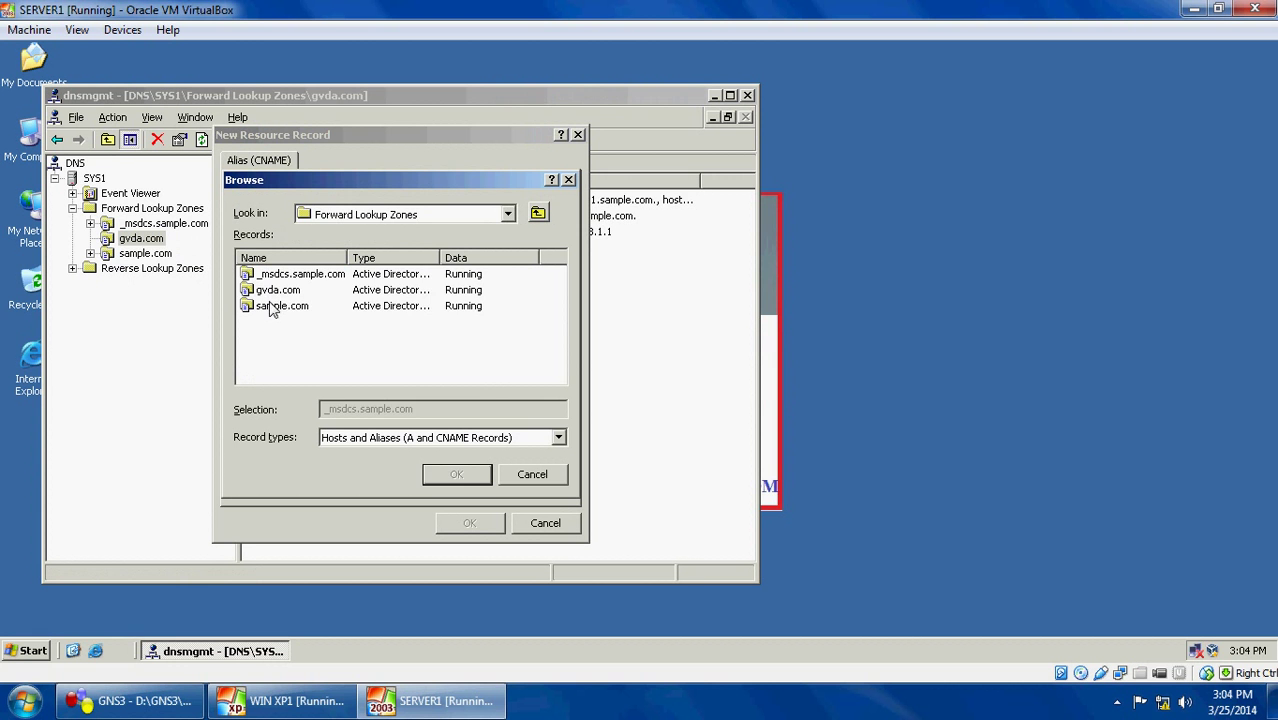
double_click(272, 306)
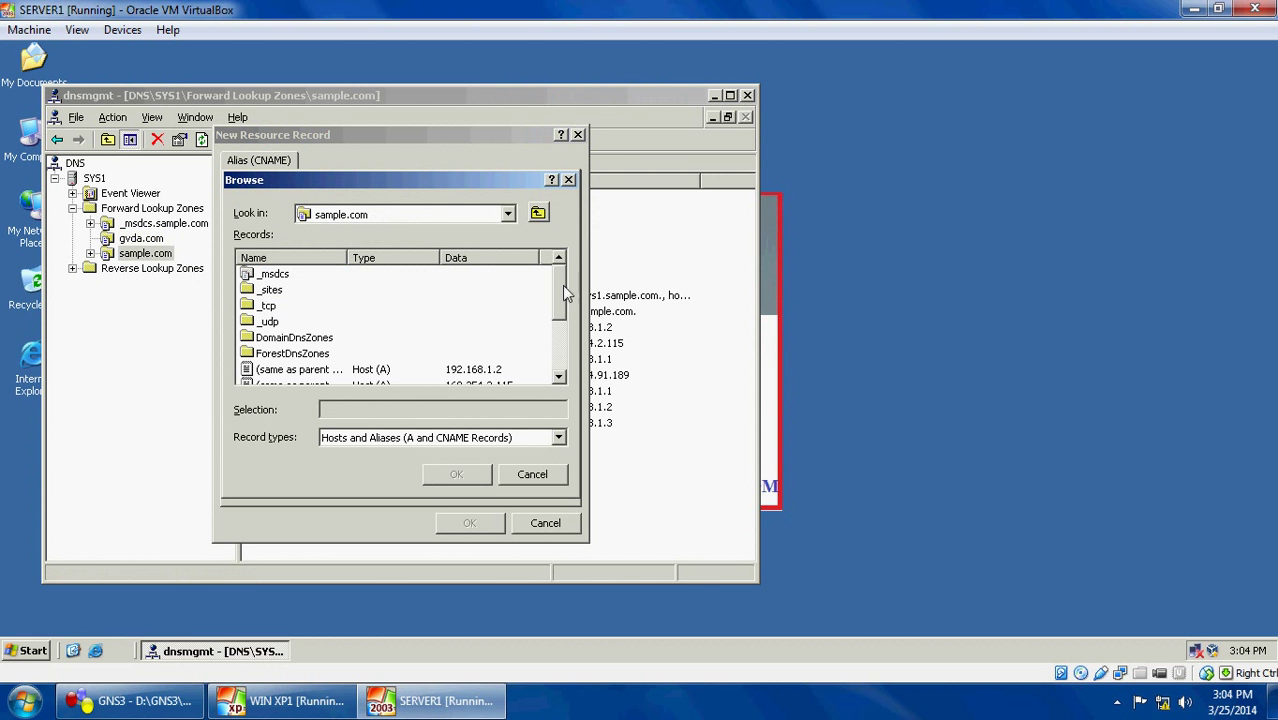
drag(560, 290, 560, 352)
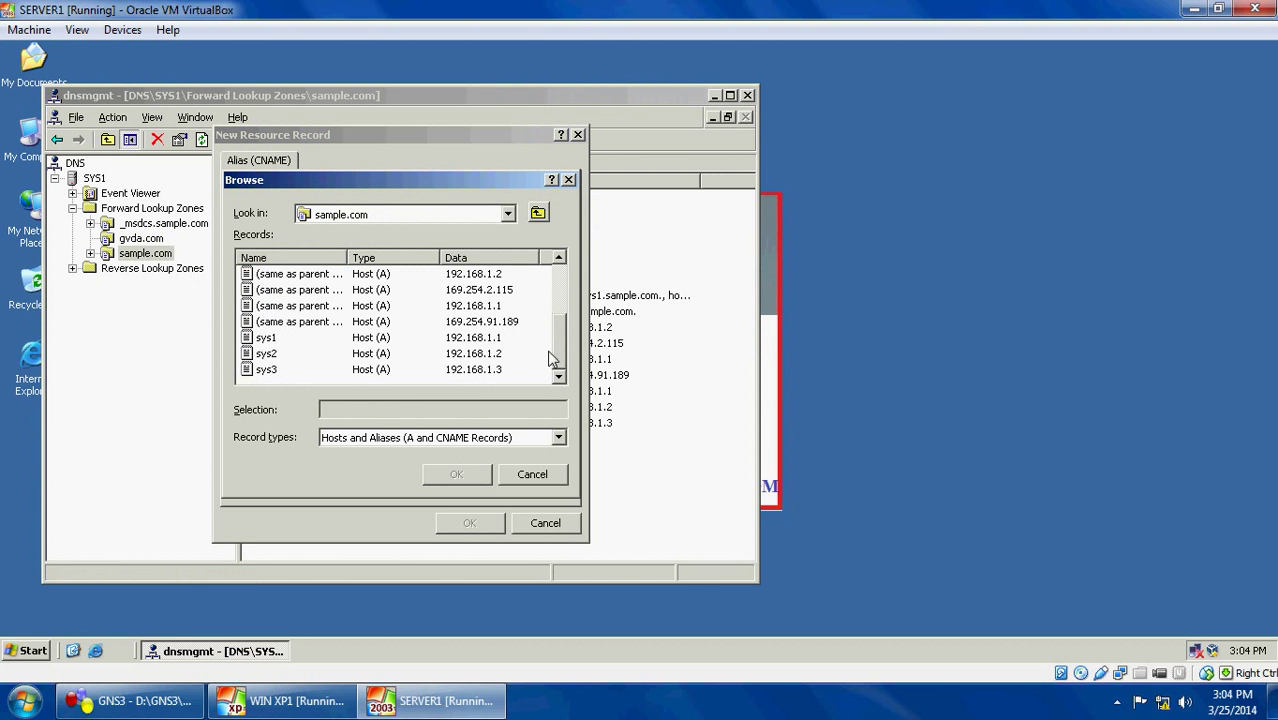
click(272, 340)
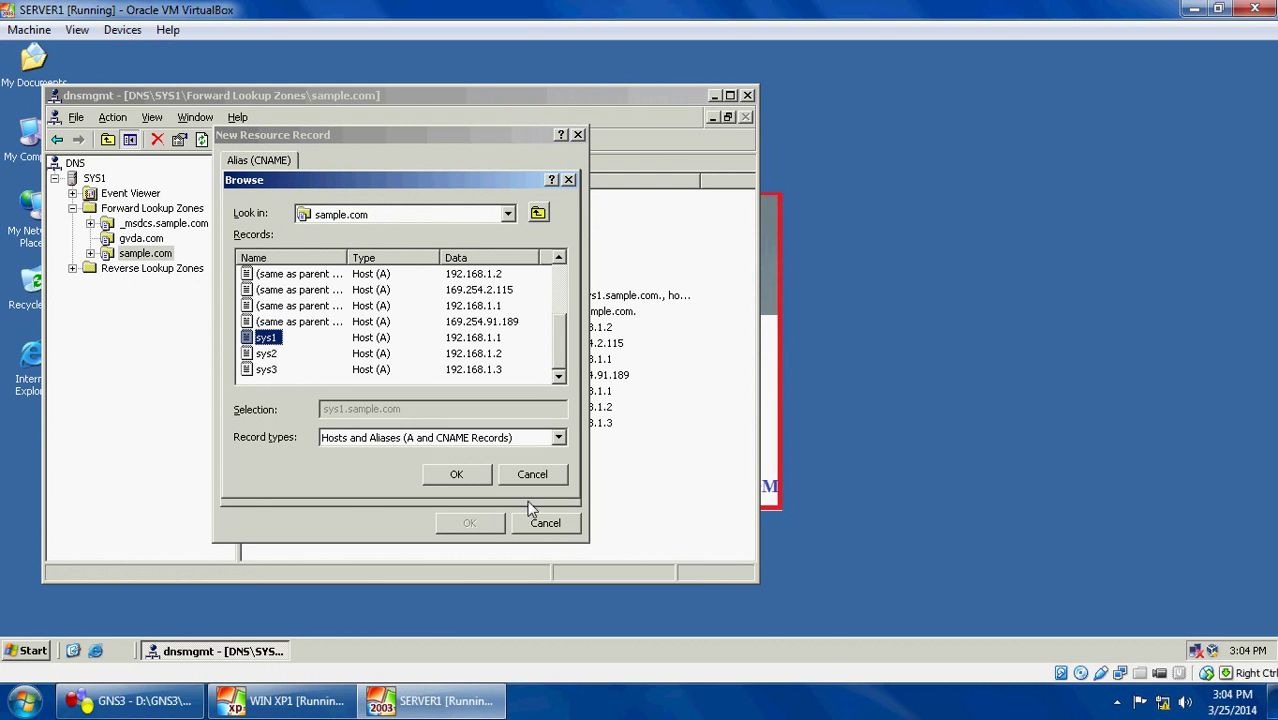
click(459, 475)
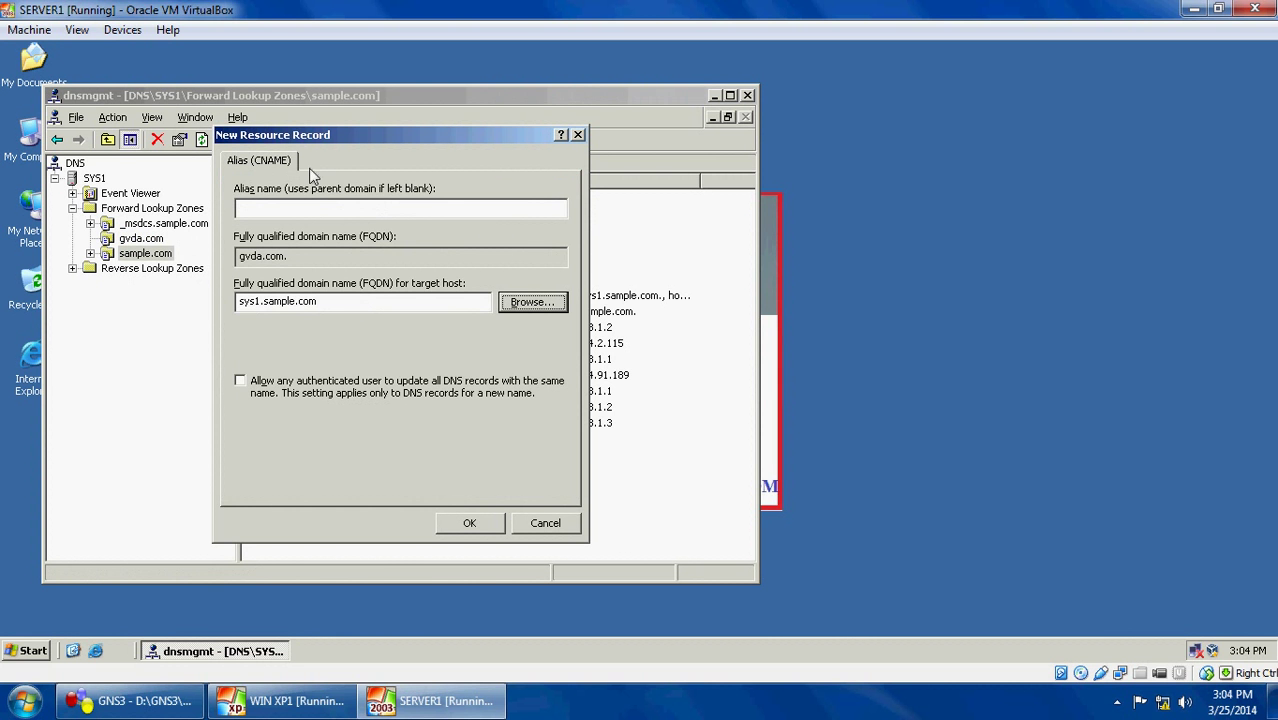
Step: Name the alias www, create the record, and close the DNS management console
click(304, 207)
text(www)
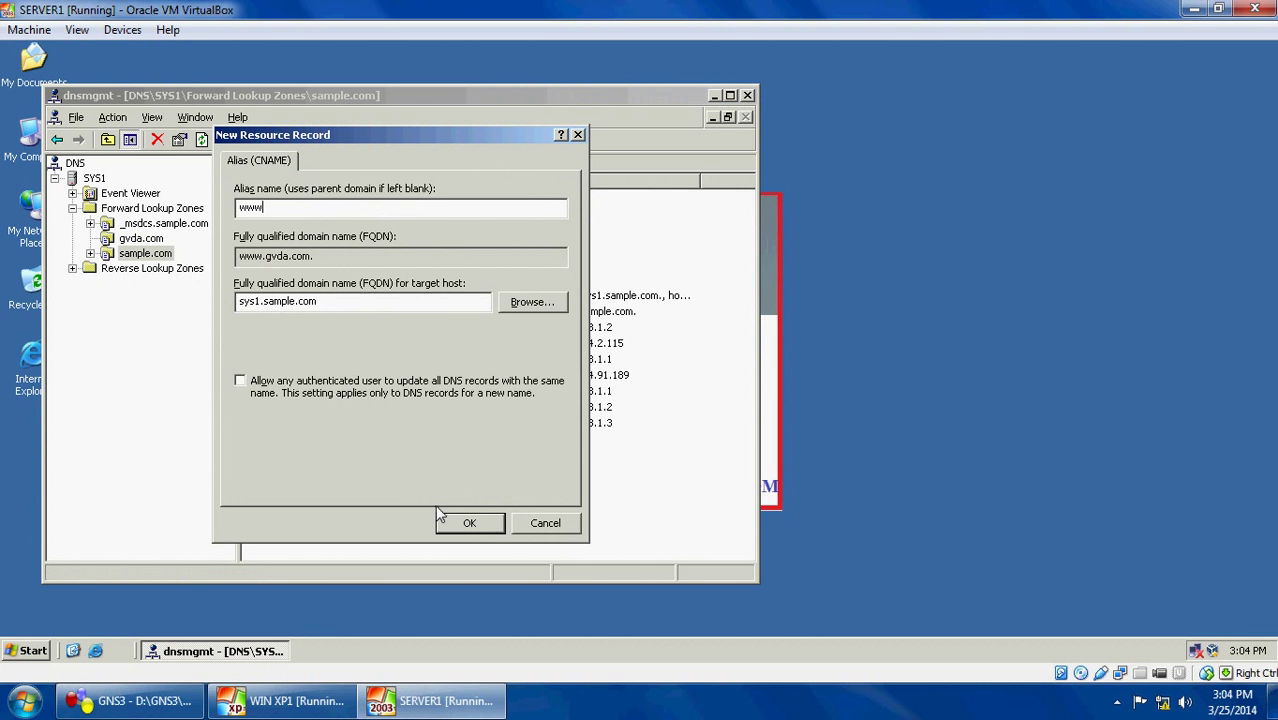
click(467, 527)
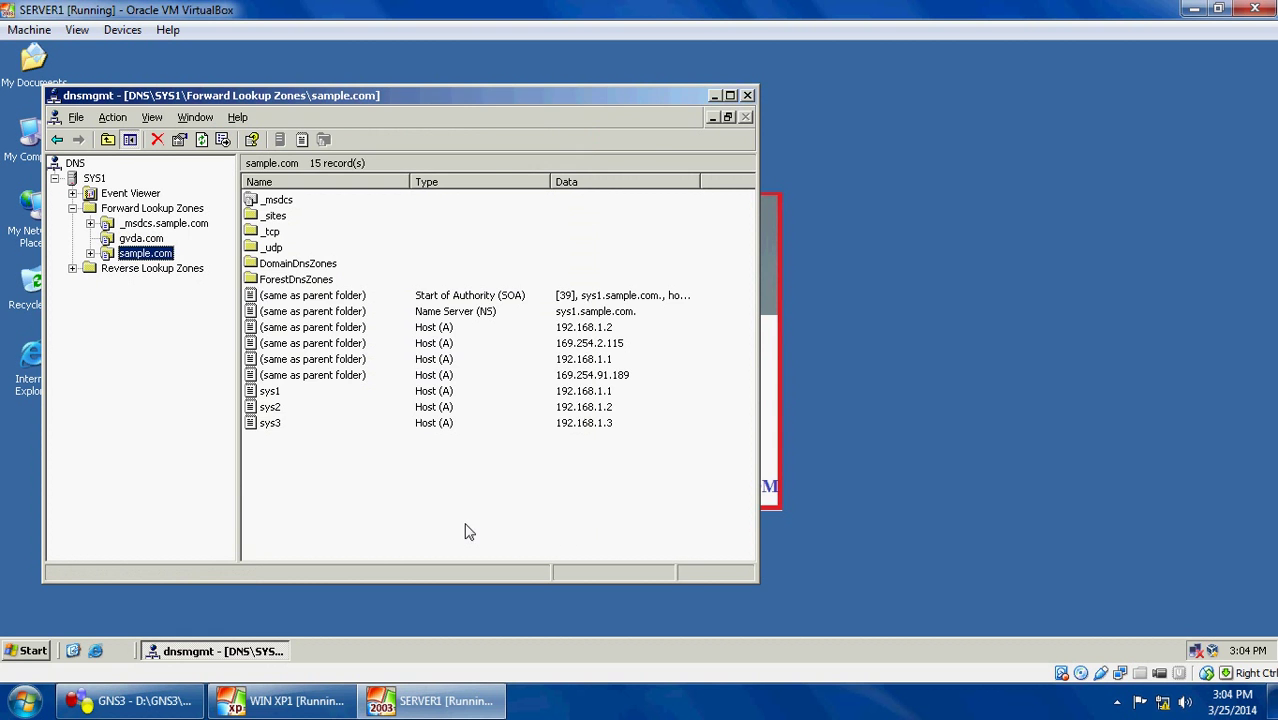
click(747, 96)
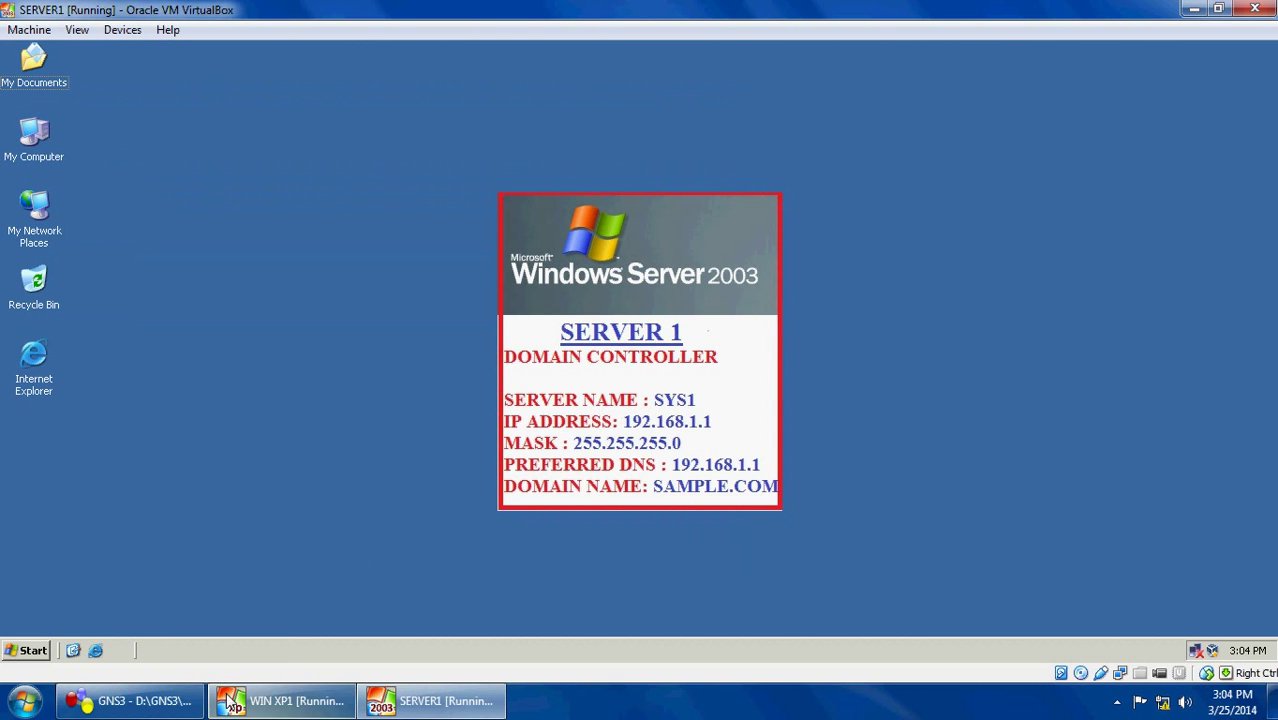
Step: Switch to the WIN XP1 virtual machine and open the properties of Local Area Connection 2
click(130, 700)
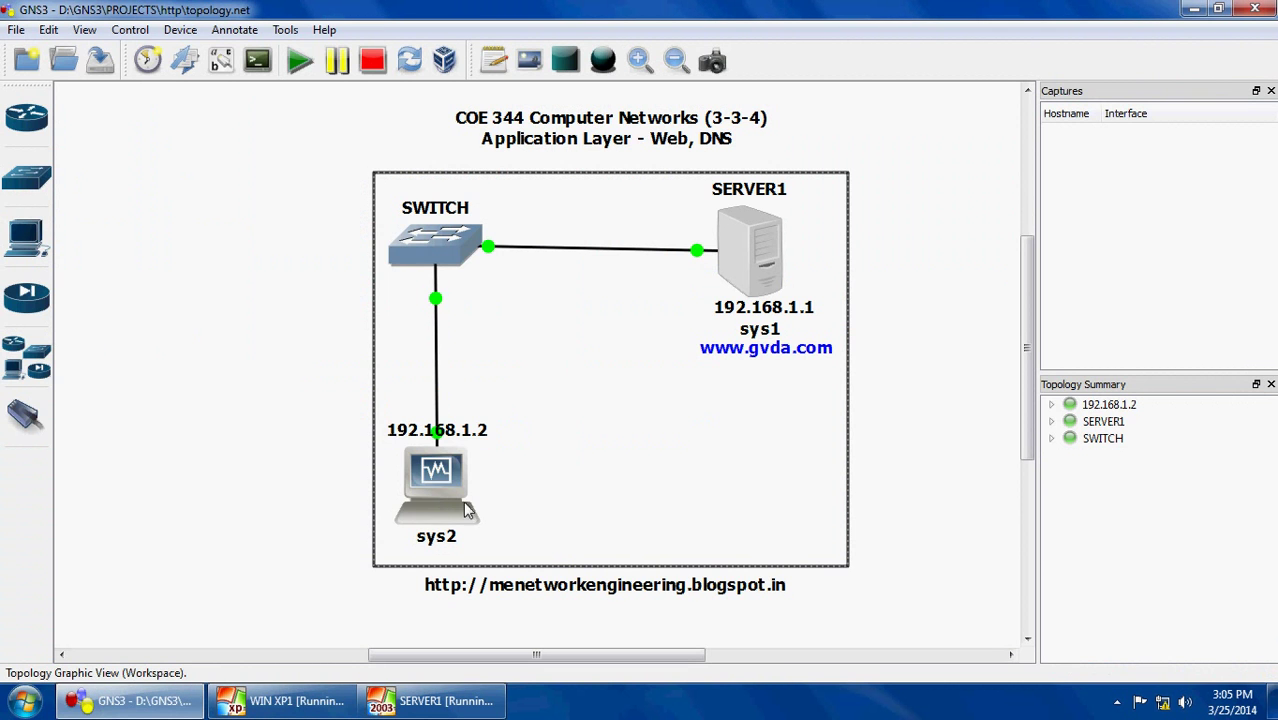
click(285, 700)
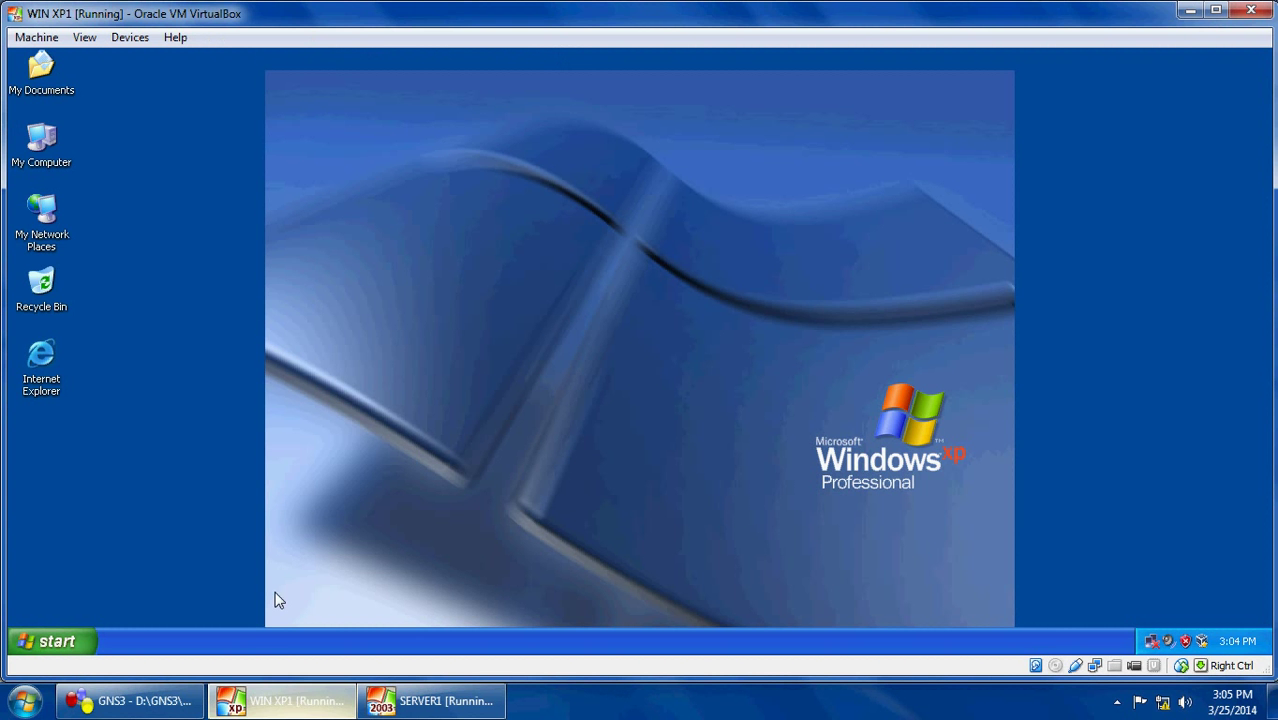
click(55, 641)
click(285, 272)
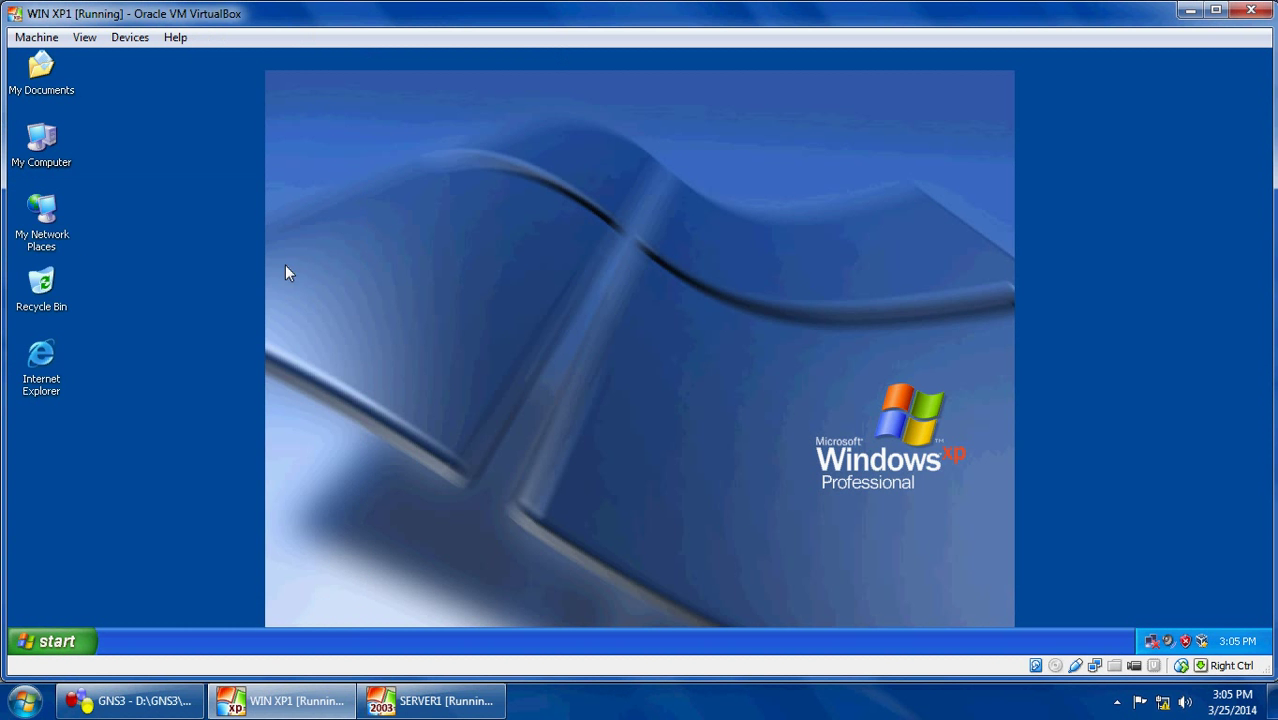
right_click(55, 247)
click(119, 397)
right_click(520, 254)
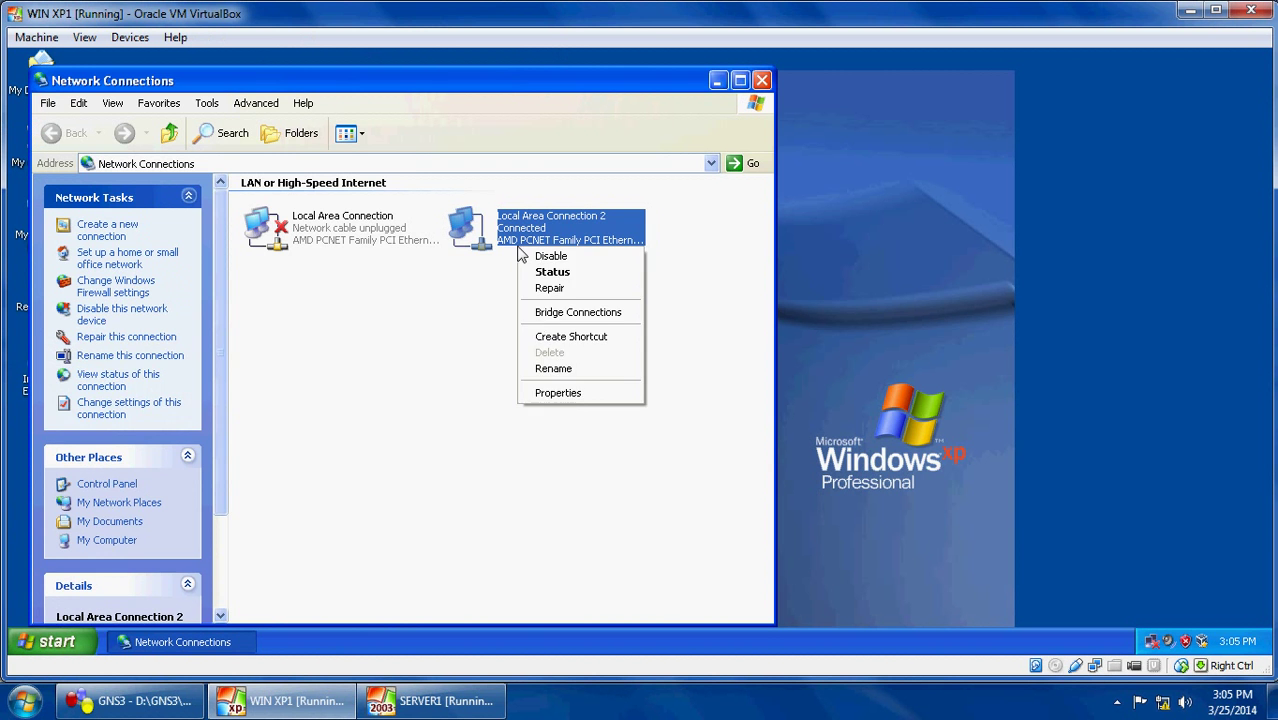
click(571, 396)
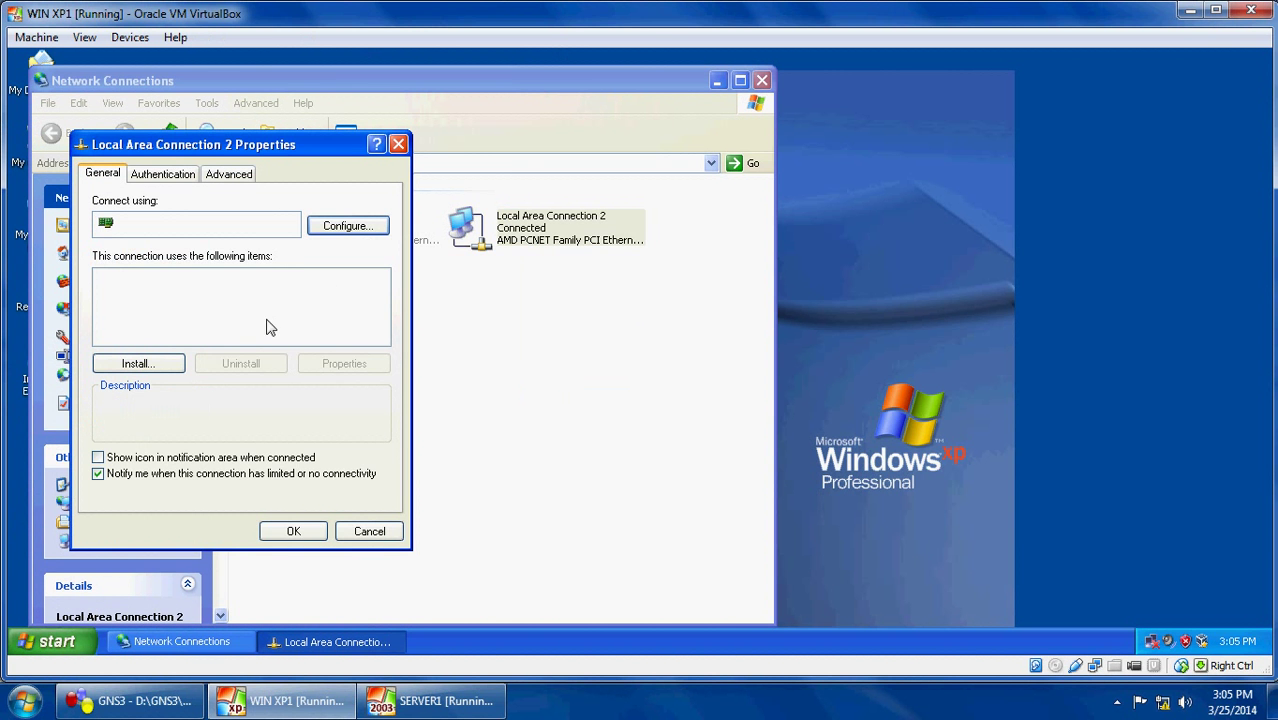
Step: Set the preferred DNS server to 192.168.1.1 in the connection's TCP/IP properties, apply the settings, and close Network Connections
click(215, 325)
click(325, 365)
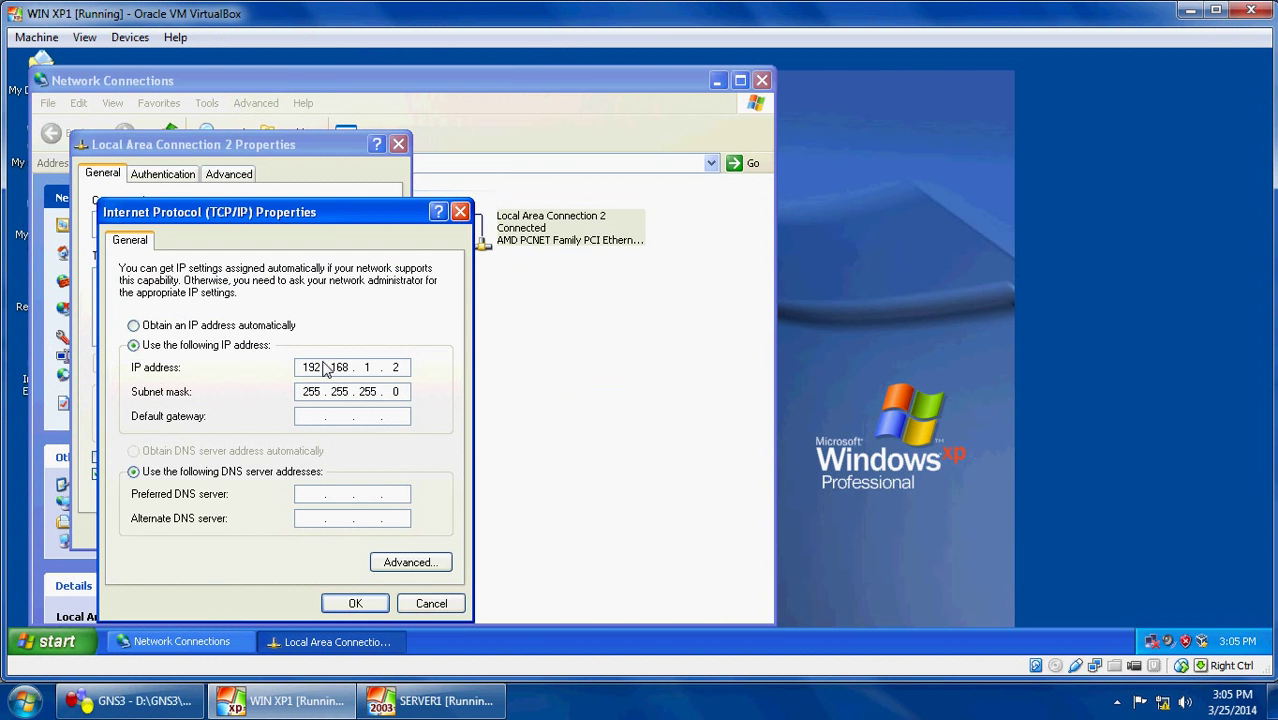
click(310, 494)
text(1921681.1)
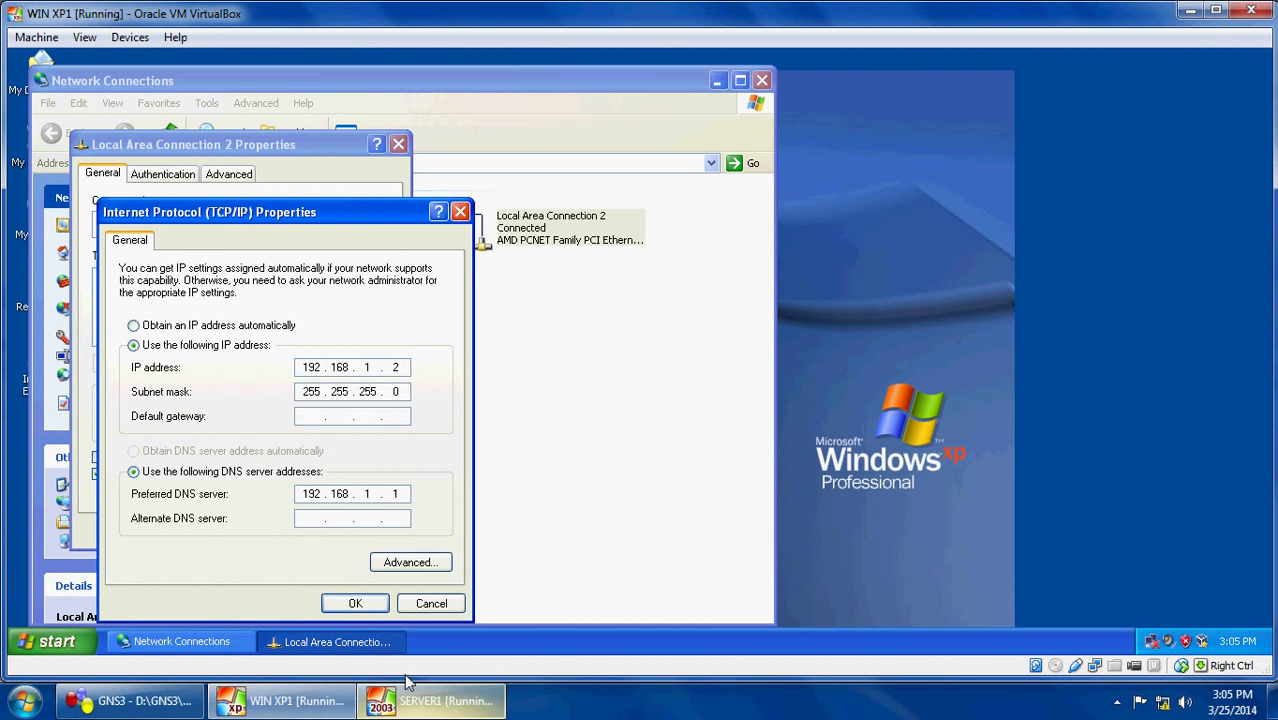
click(357, 604)
click(295, 539)
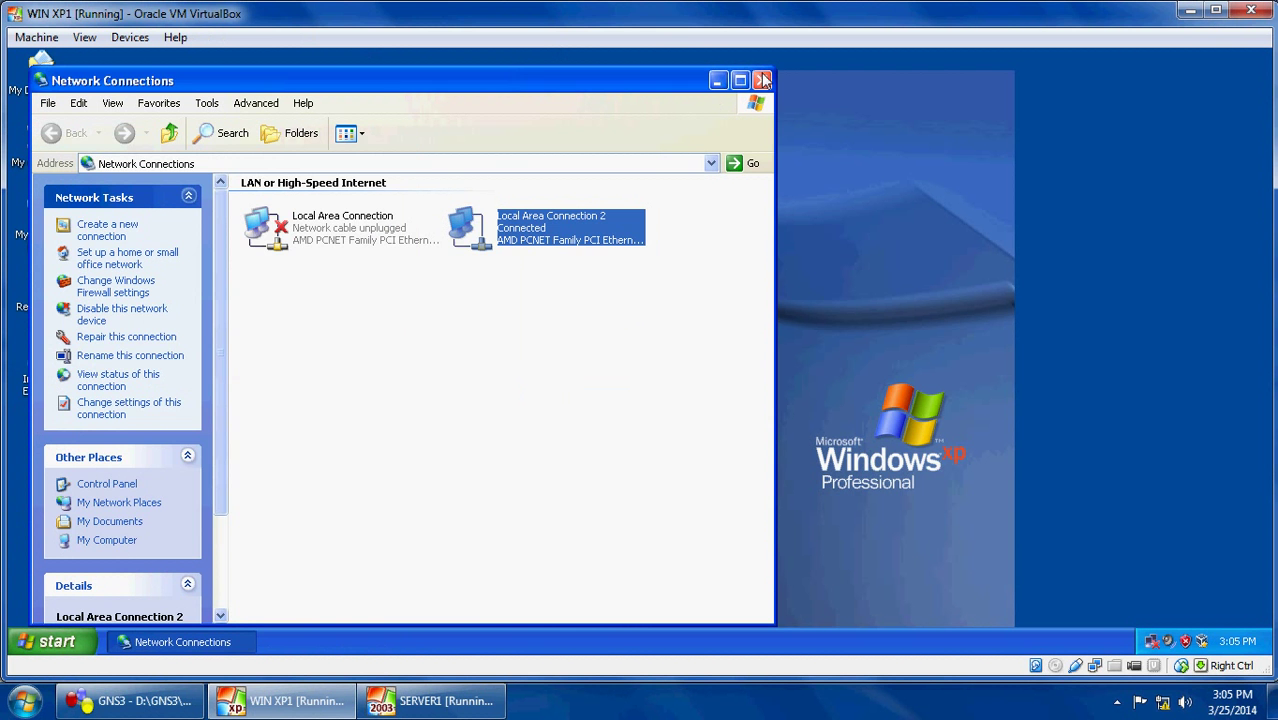
click(762, 76)
key(super+r)
key(Return)
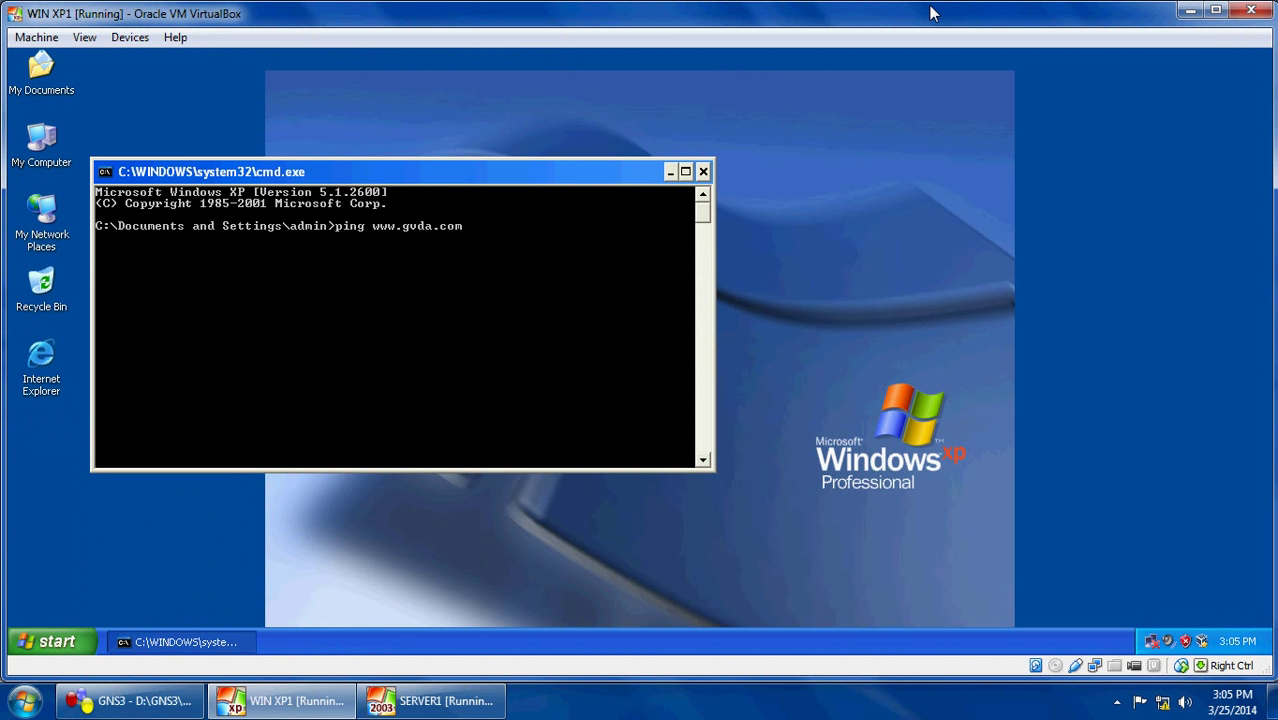
key(Return)
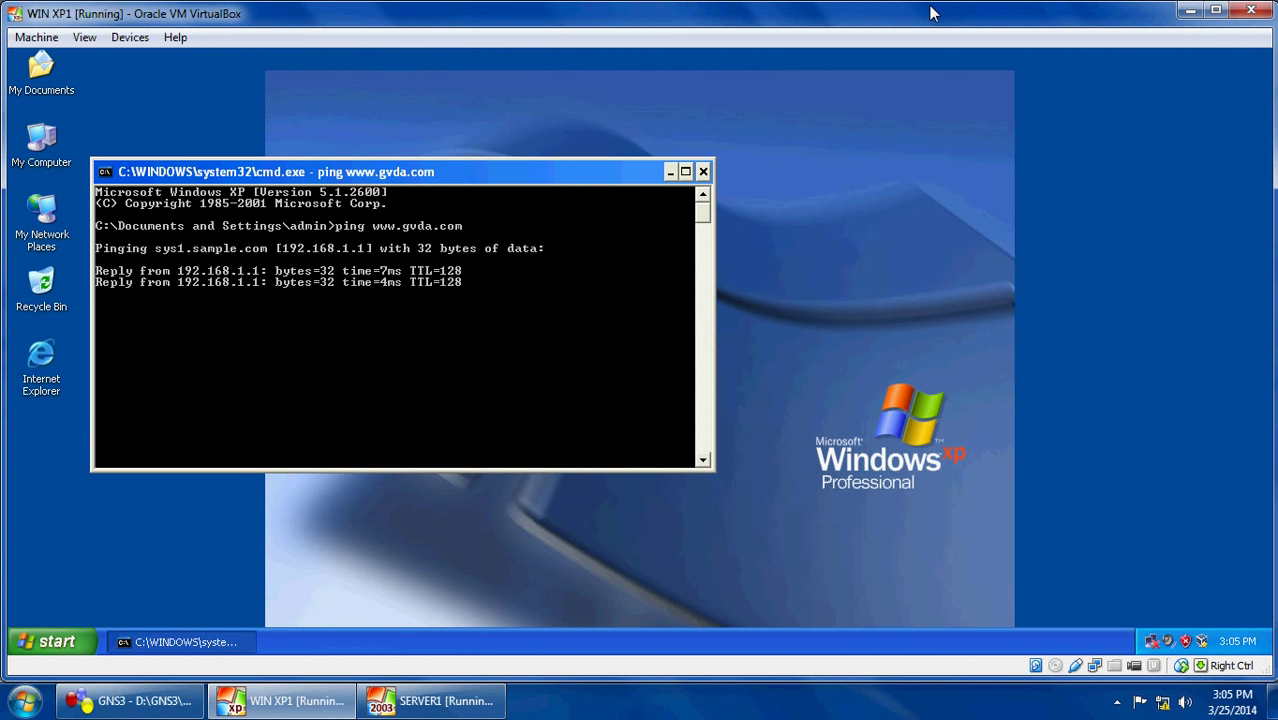
click(704, 172)
click(52, 376)
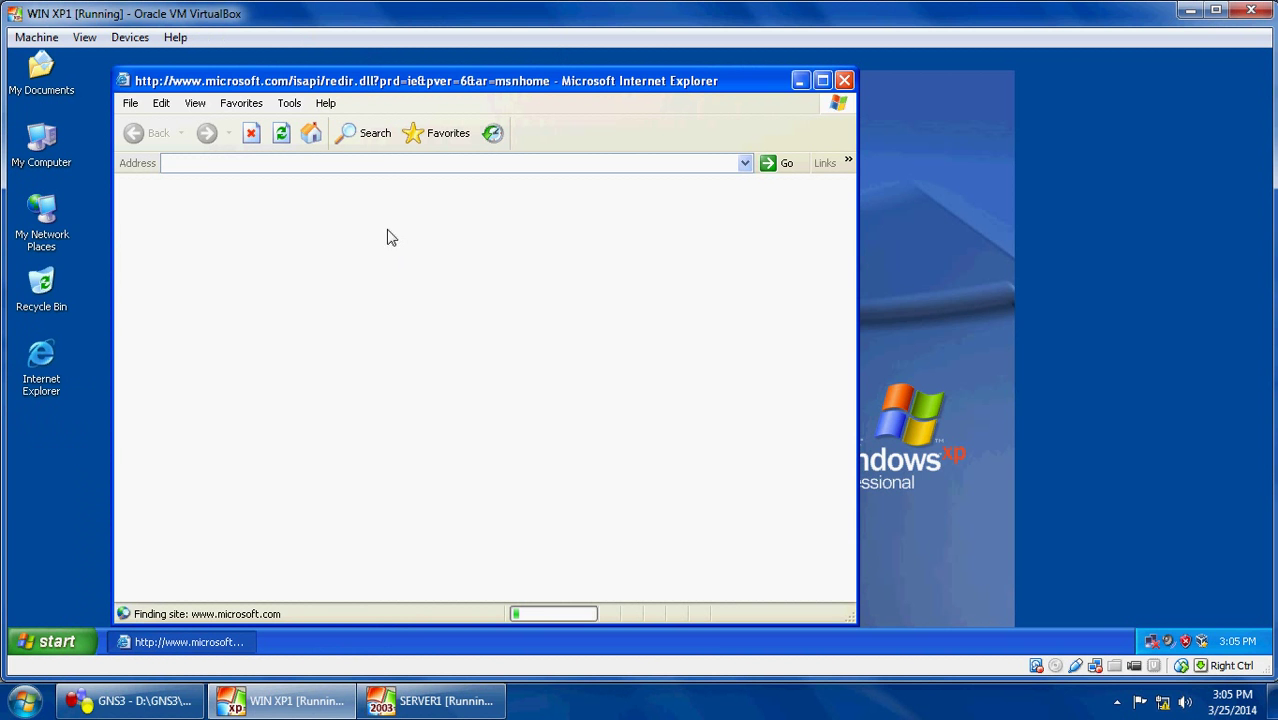
click(395, 163)
text(www.gvda.com)
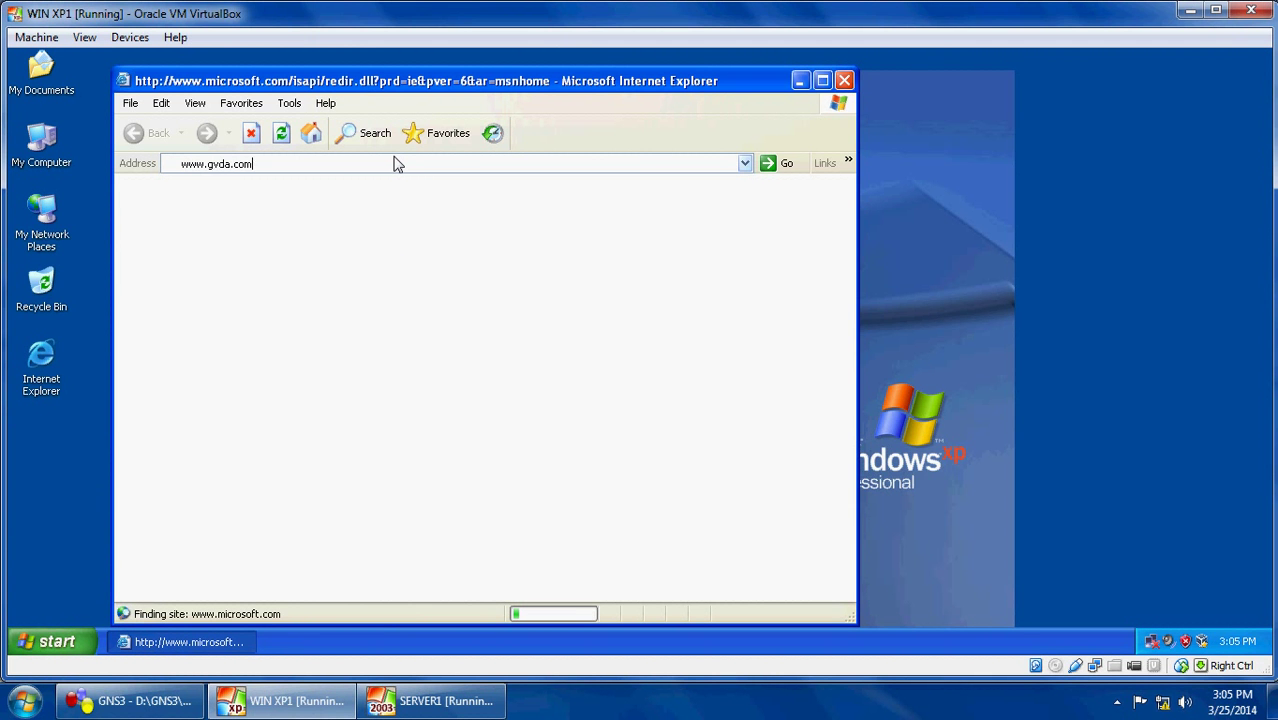
key(Return)
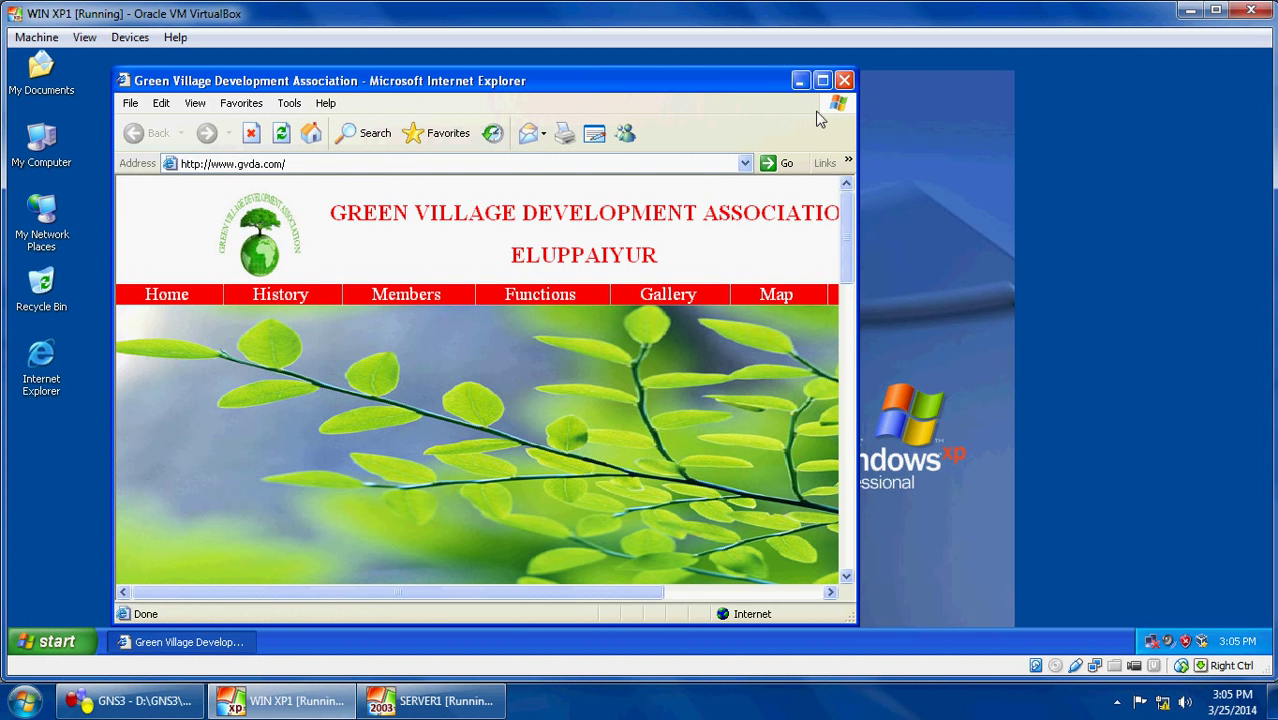
click(822, 80)
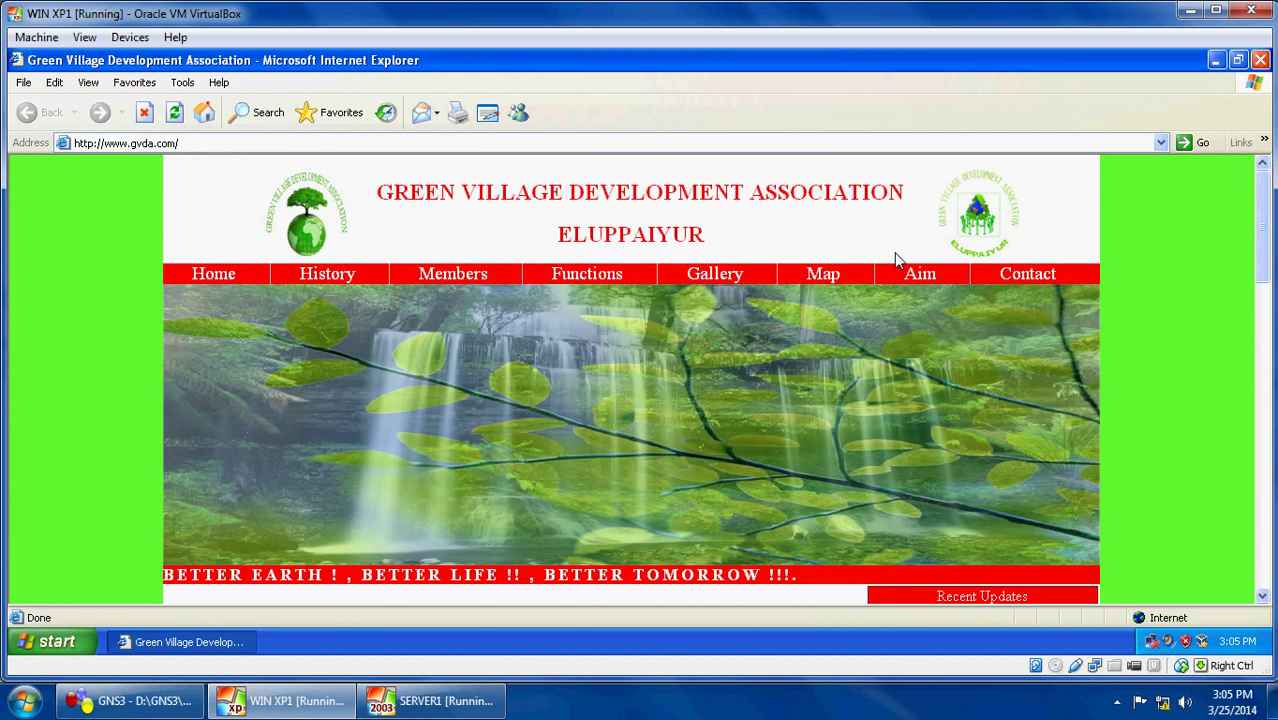
click(1260, 61)
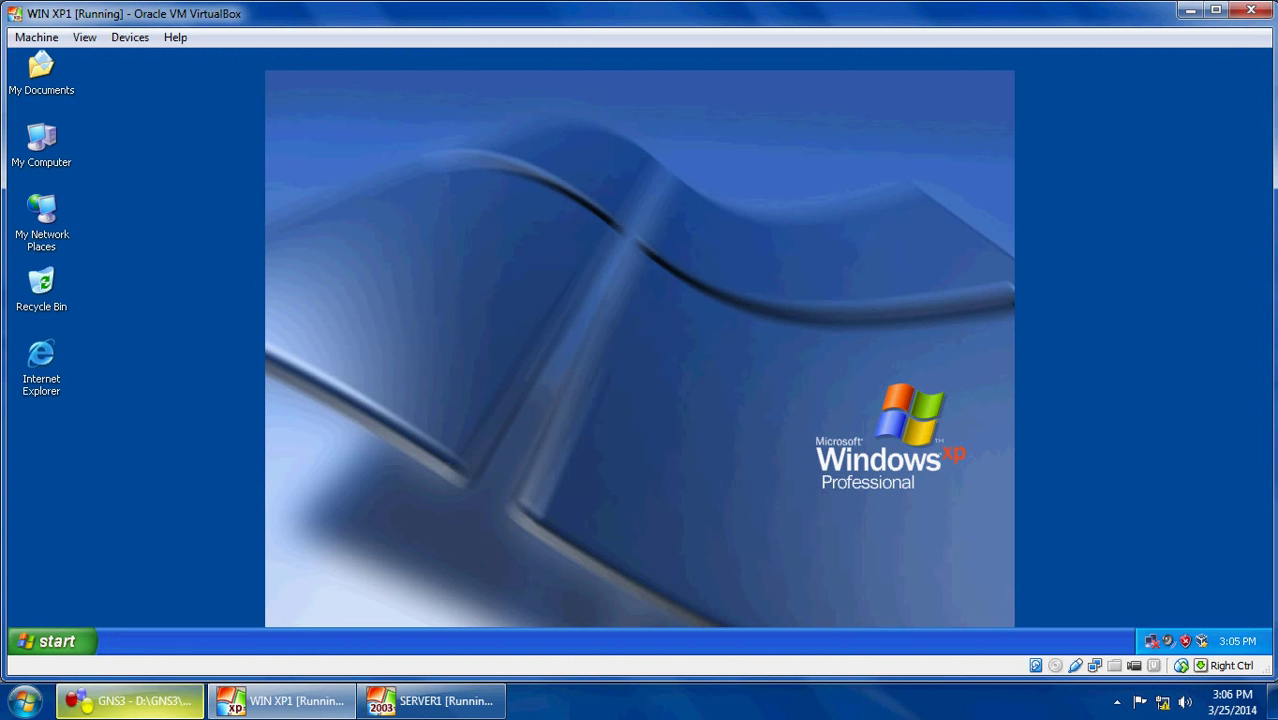